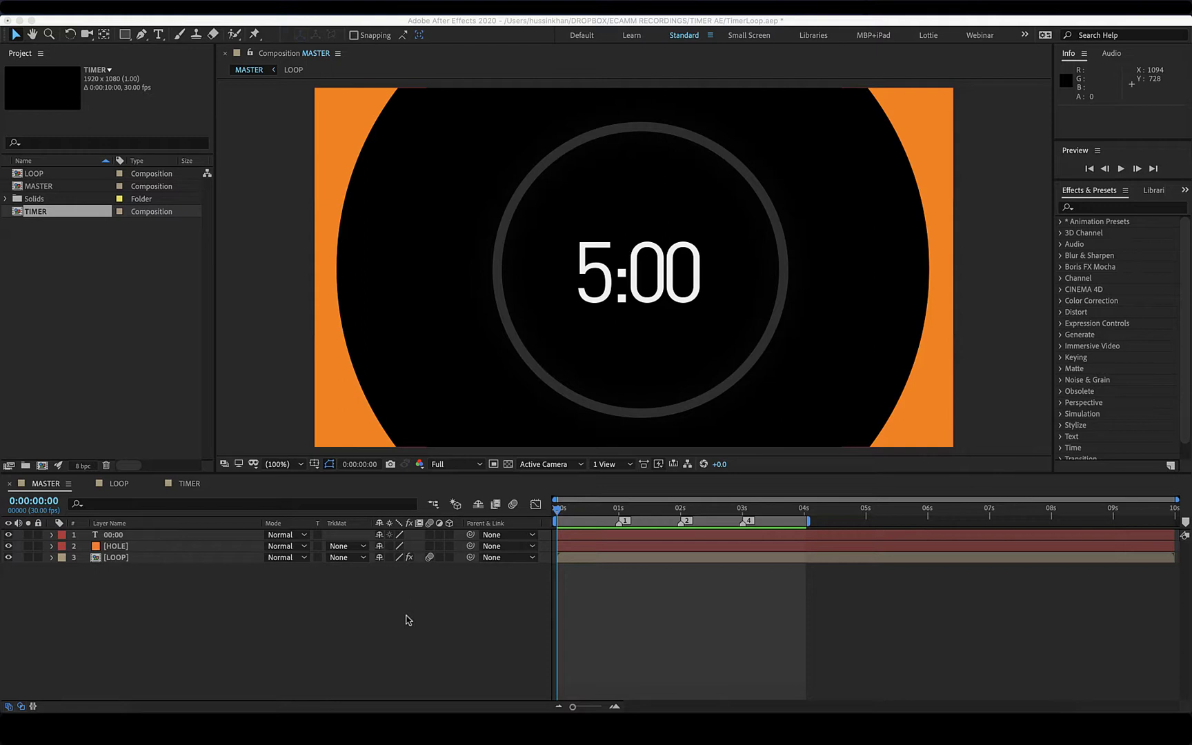
Play a preview of the finished countdown loop in the MASTER comp.
click(454, 610)
key(space)
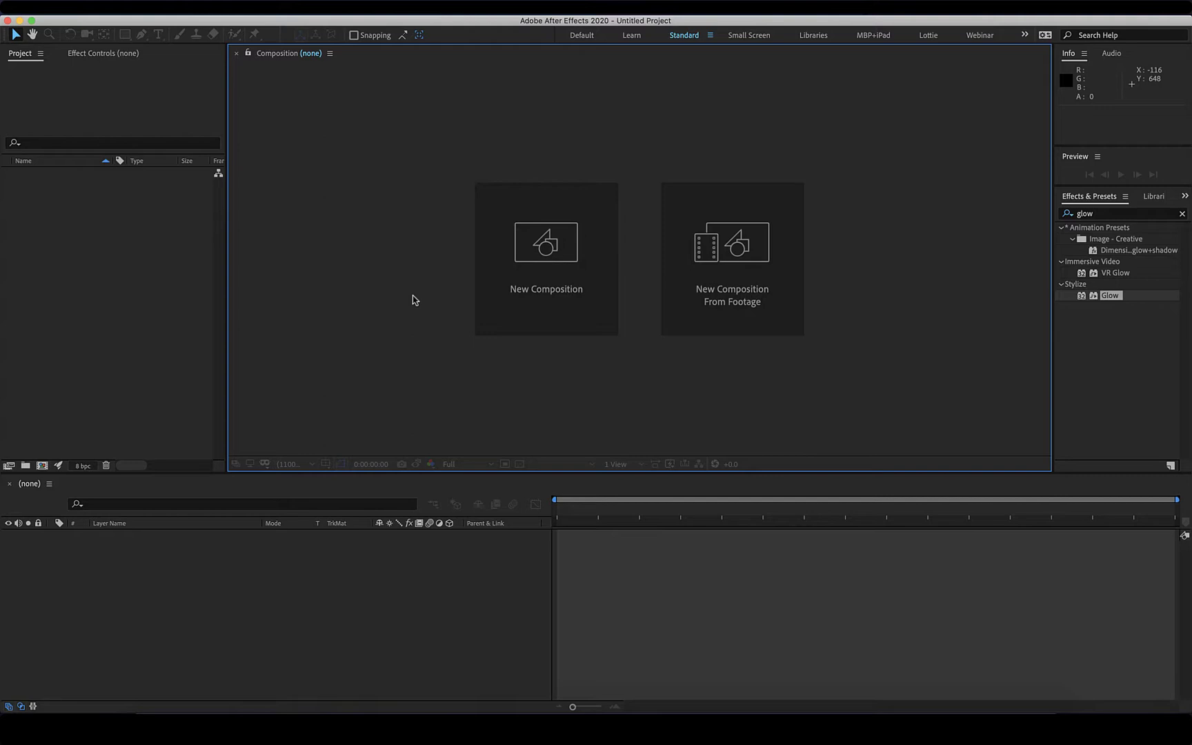
Make a new composition LOOP at 1920×1080, 30 fps, 0:00:05:00 duration.
click(545, 264)
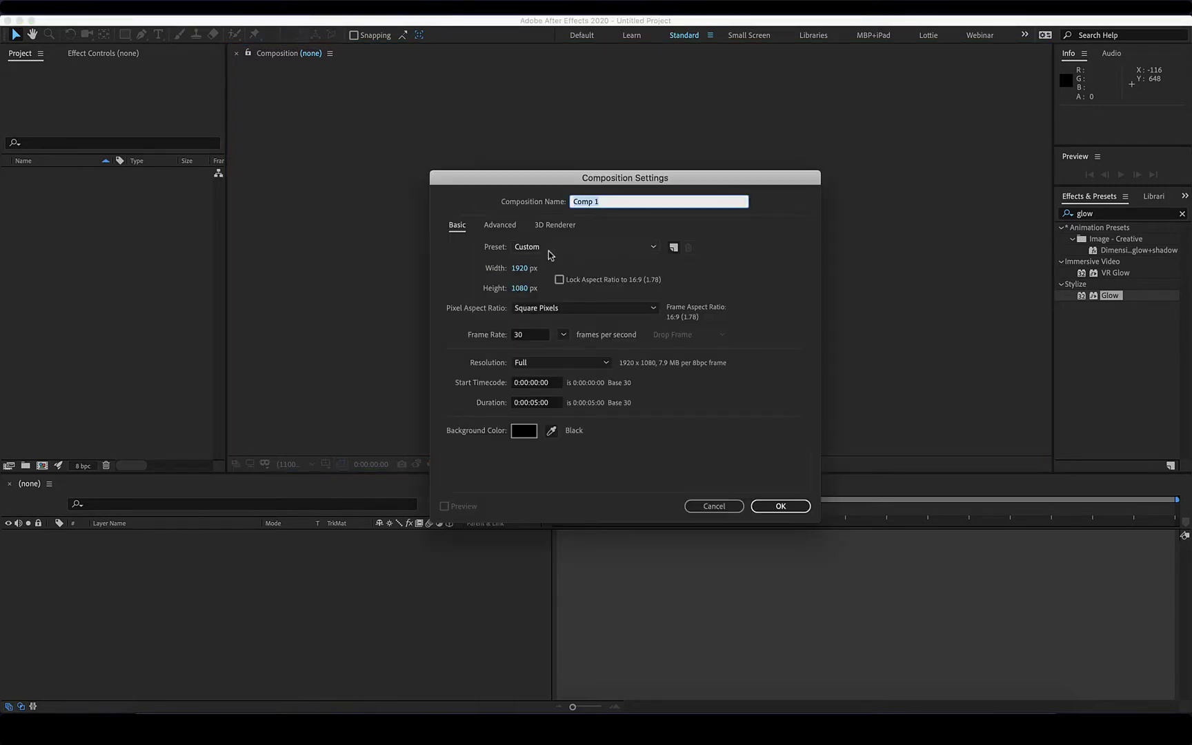
text(LOPP)
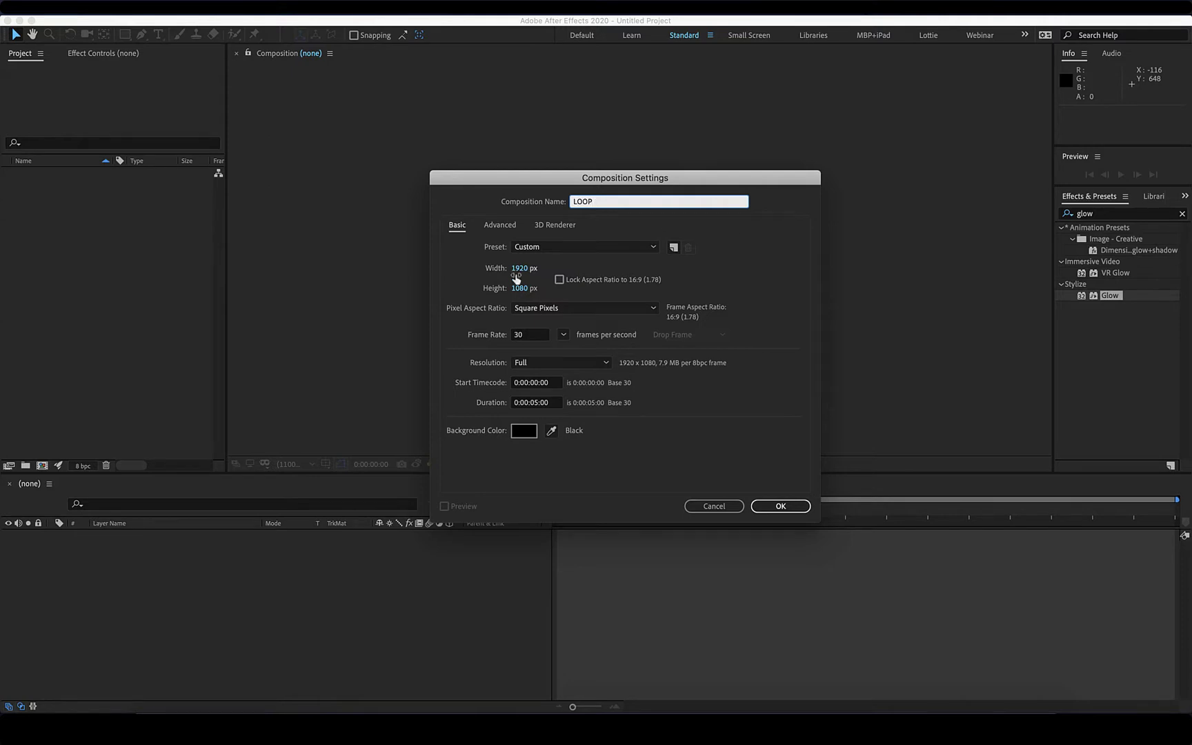
click(529, 336)
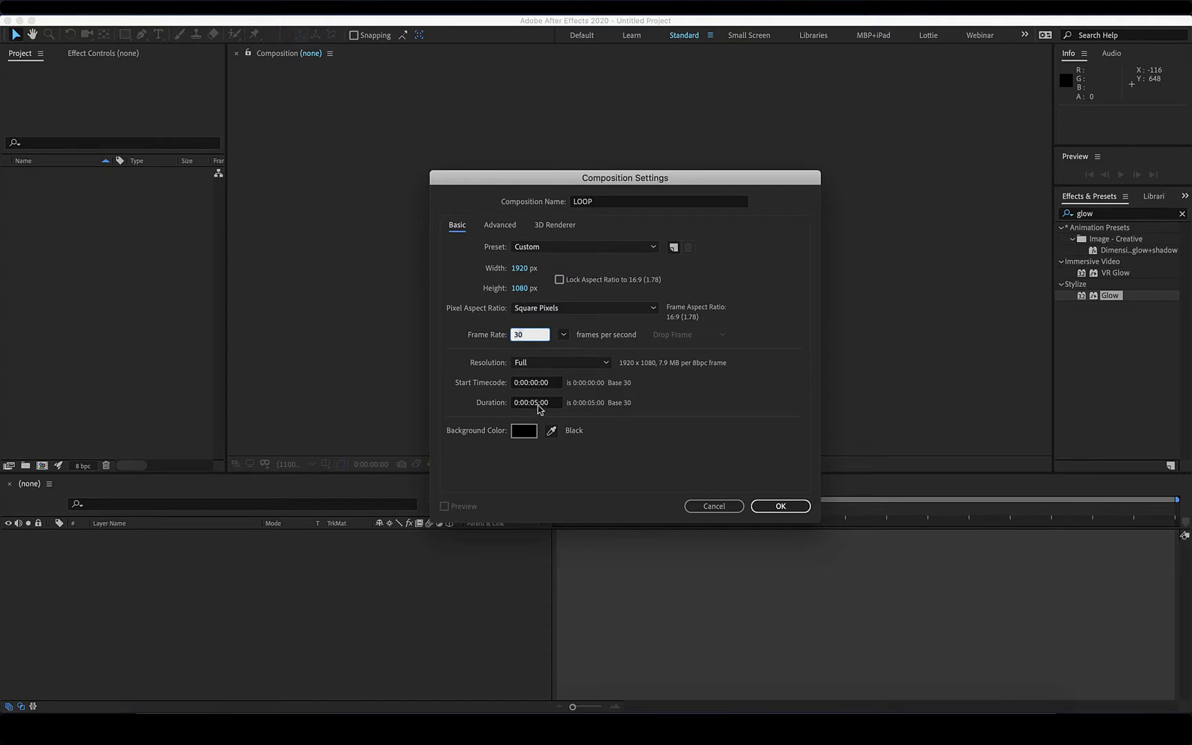
click(773, 505)
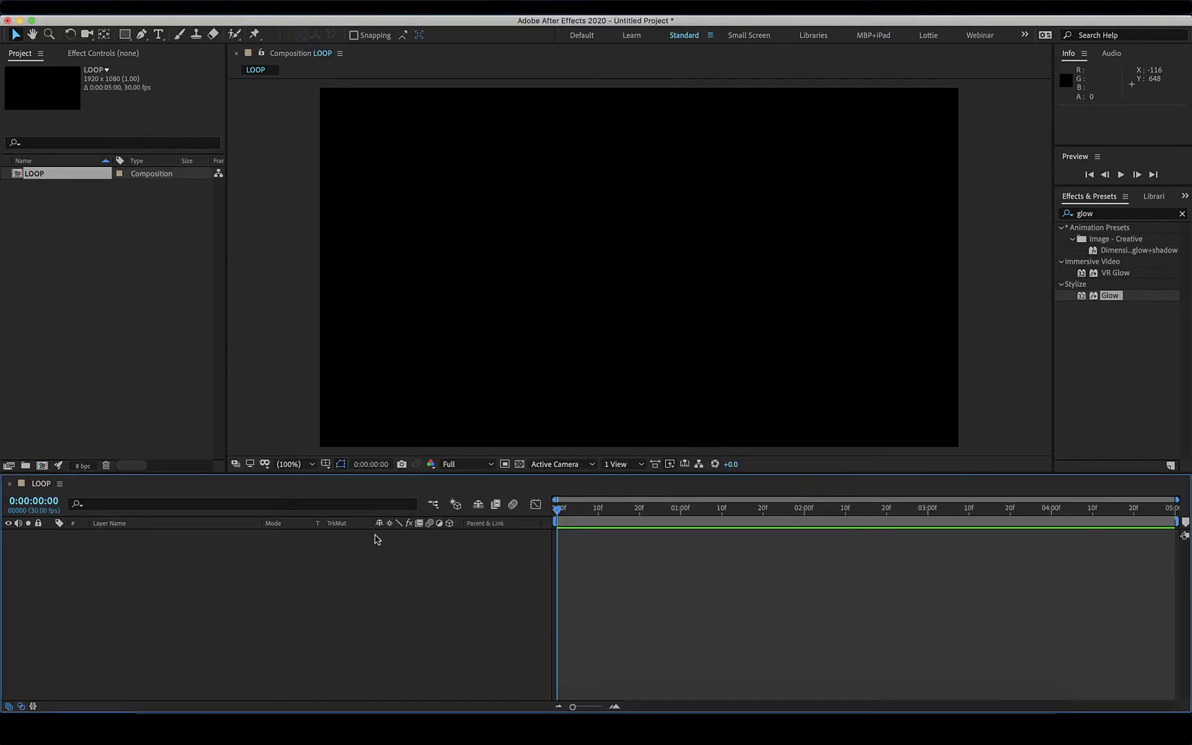
Add a new shape layer to LOOP and rename it ORANGE.
right_click(152, 553)
mouse_move(204, 562)
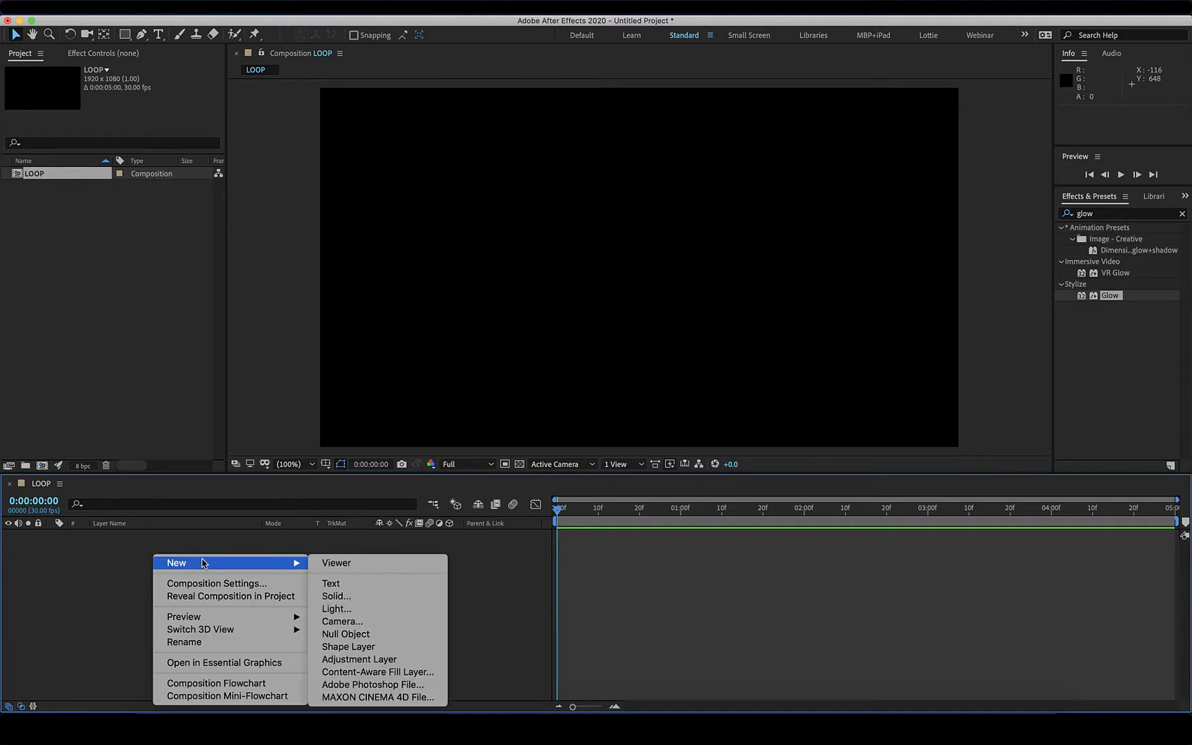
click(369, 646)
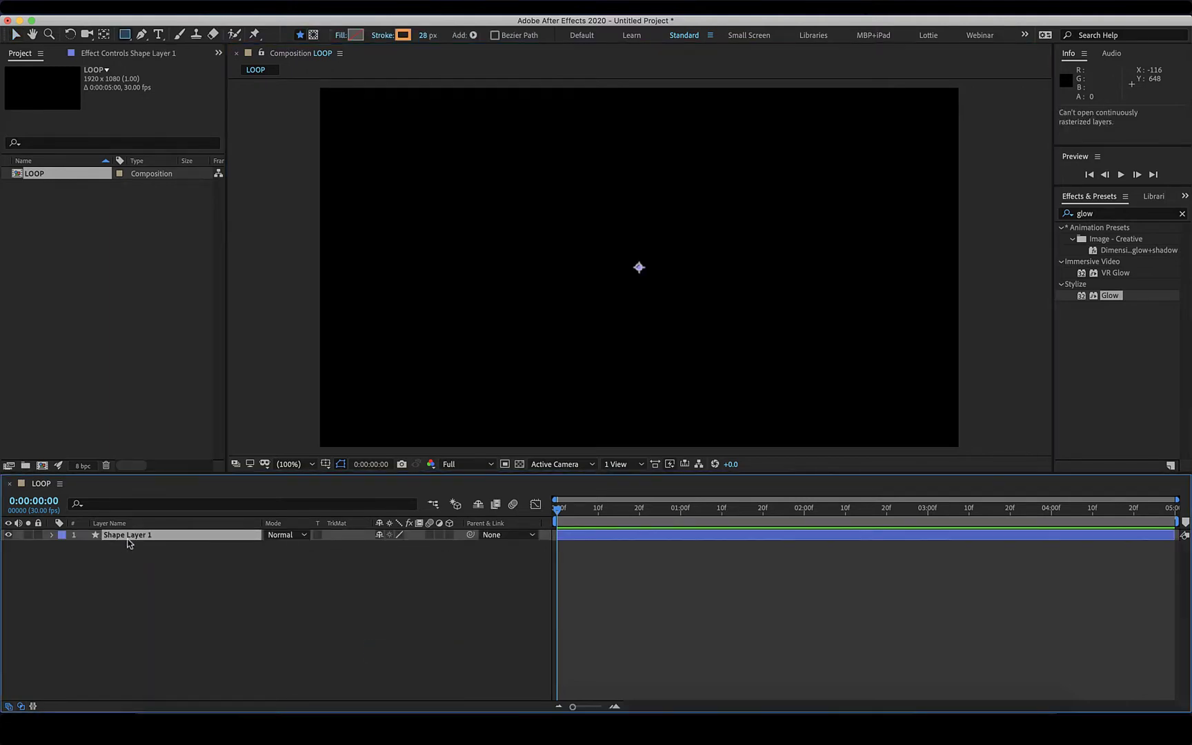
key(Return)
text(O)
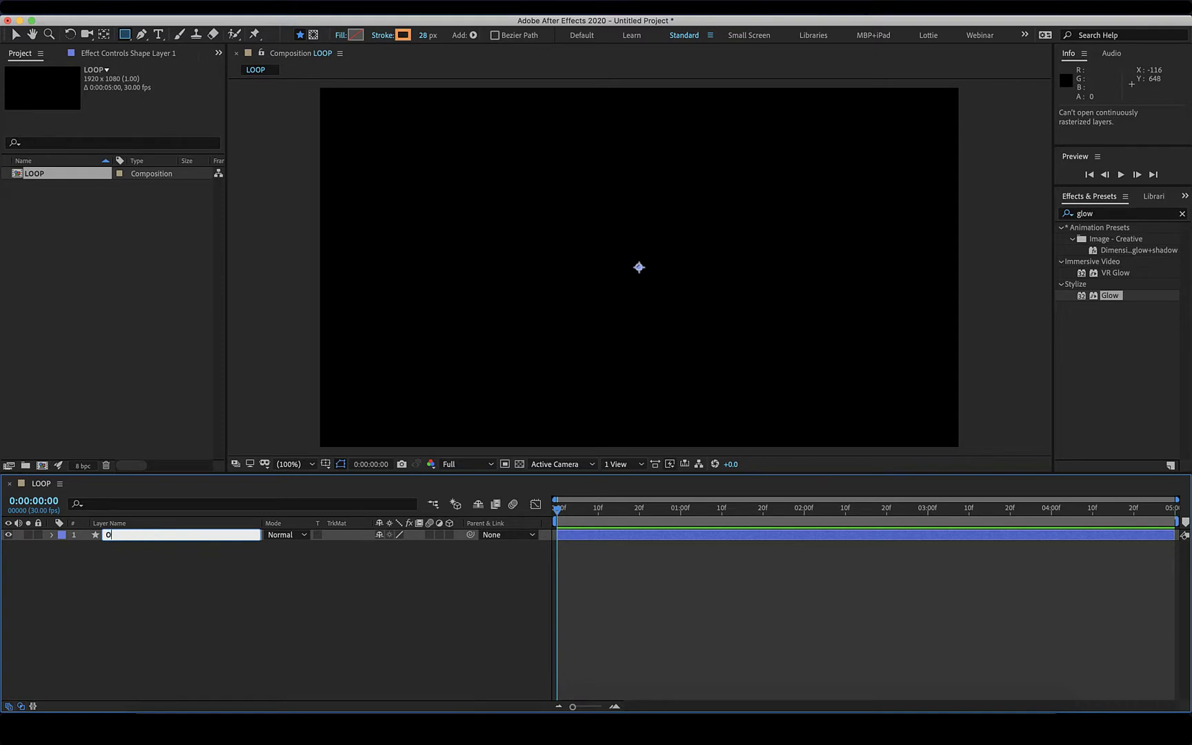
text(RANGE)
key(Return)
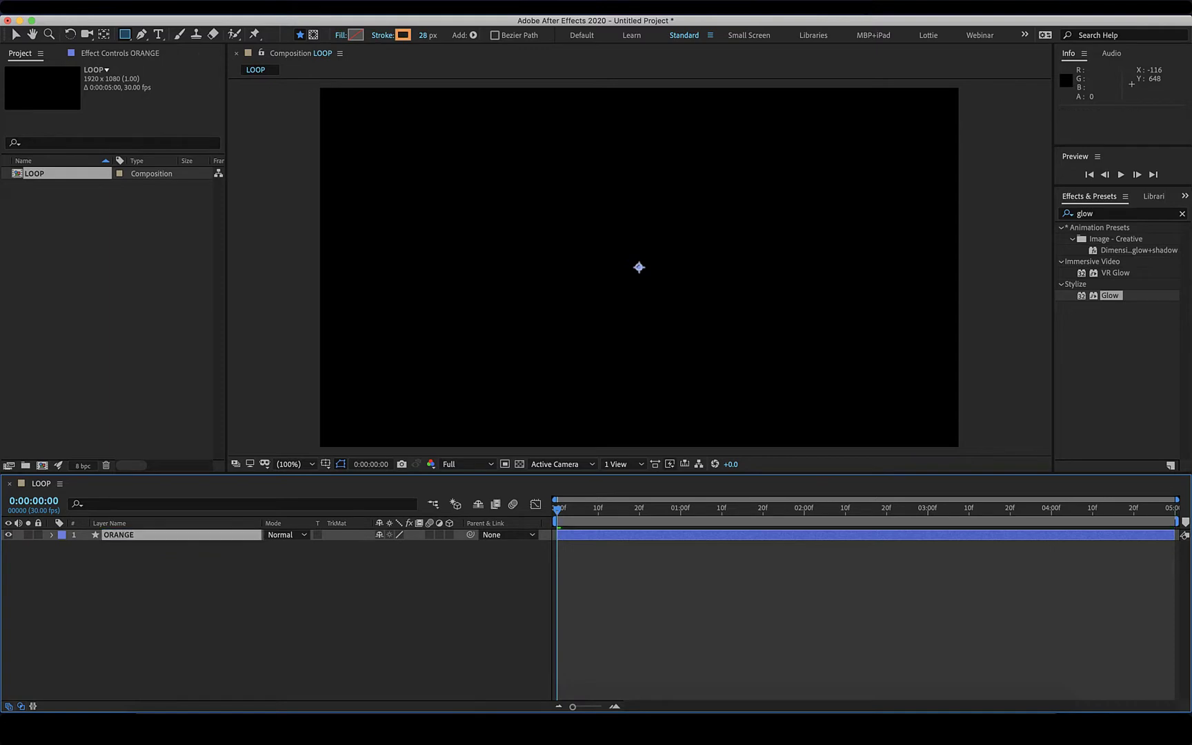
Add a 100×100 Ellipse Path to the ORANGE layer's contents and expand its properties.
click(51, 536)
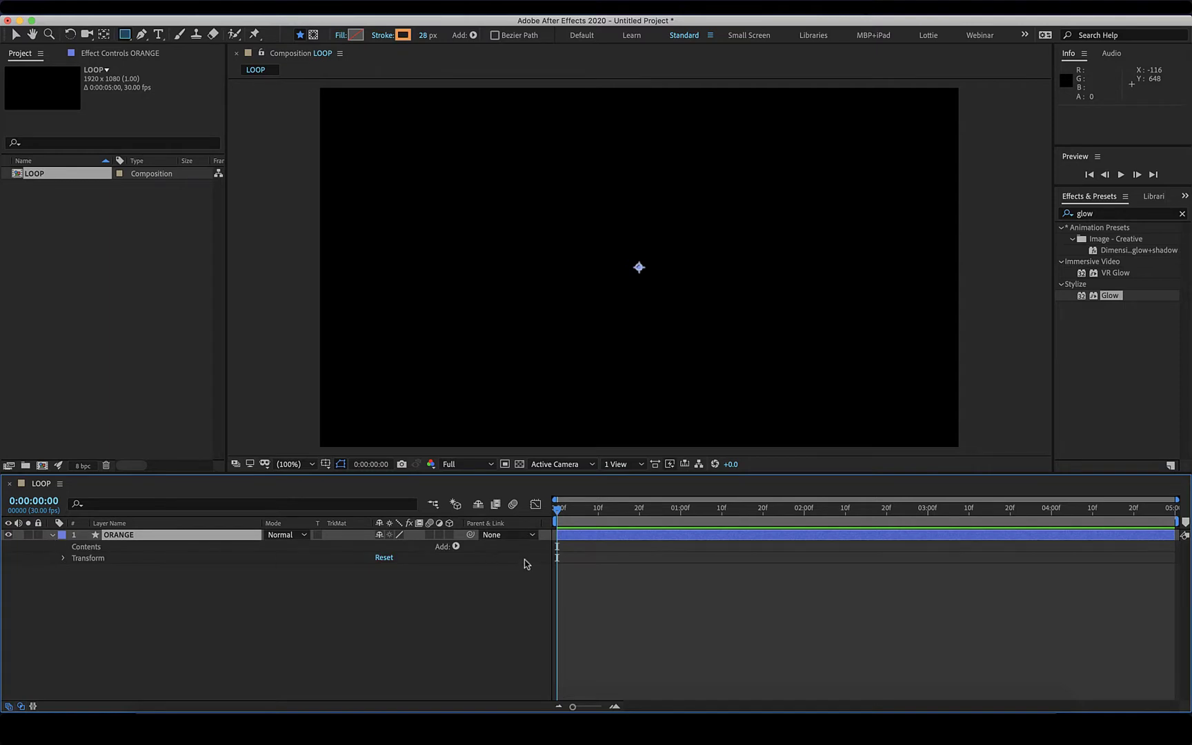
click(456, 546)
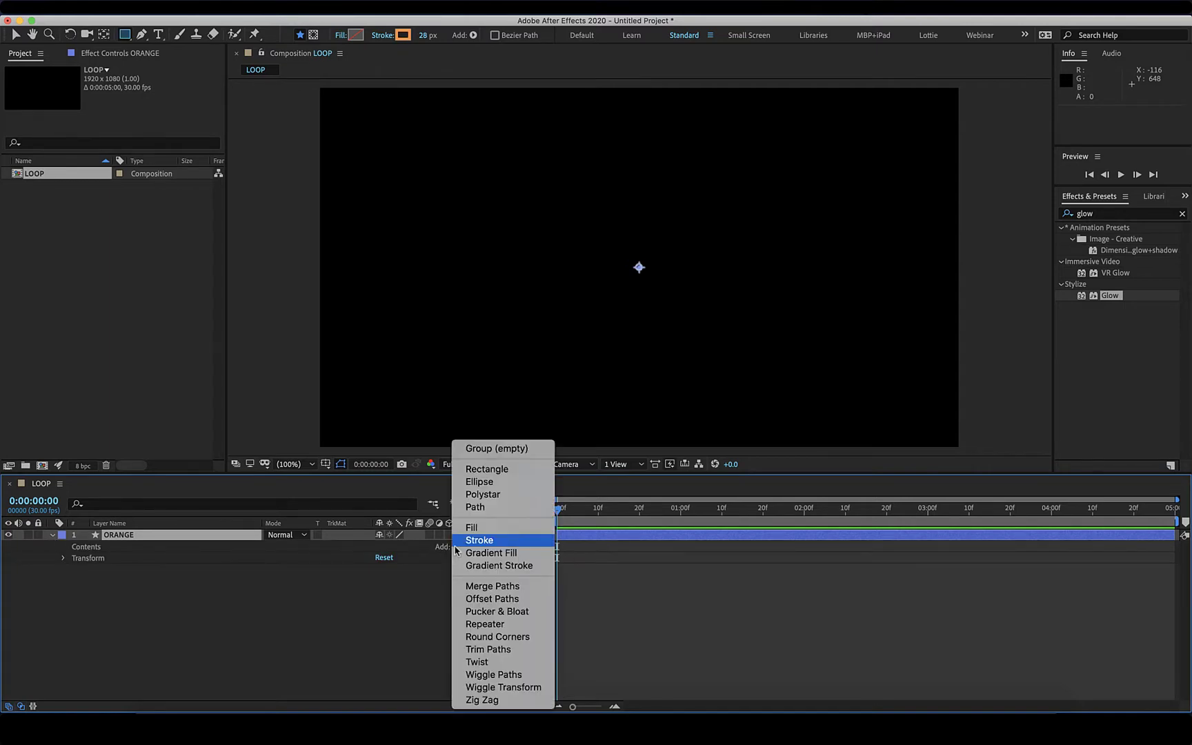
click(505, 484)
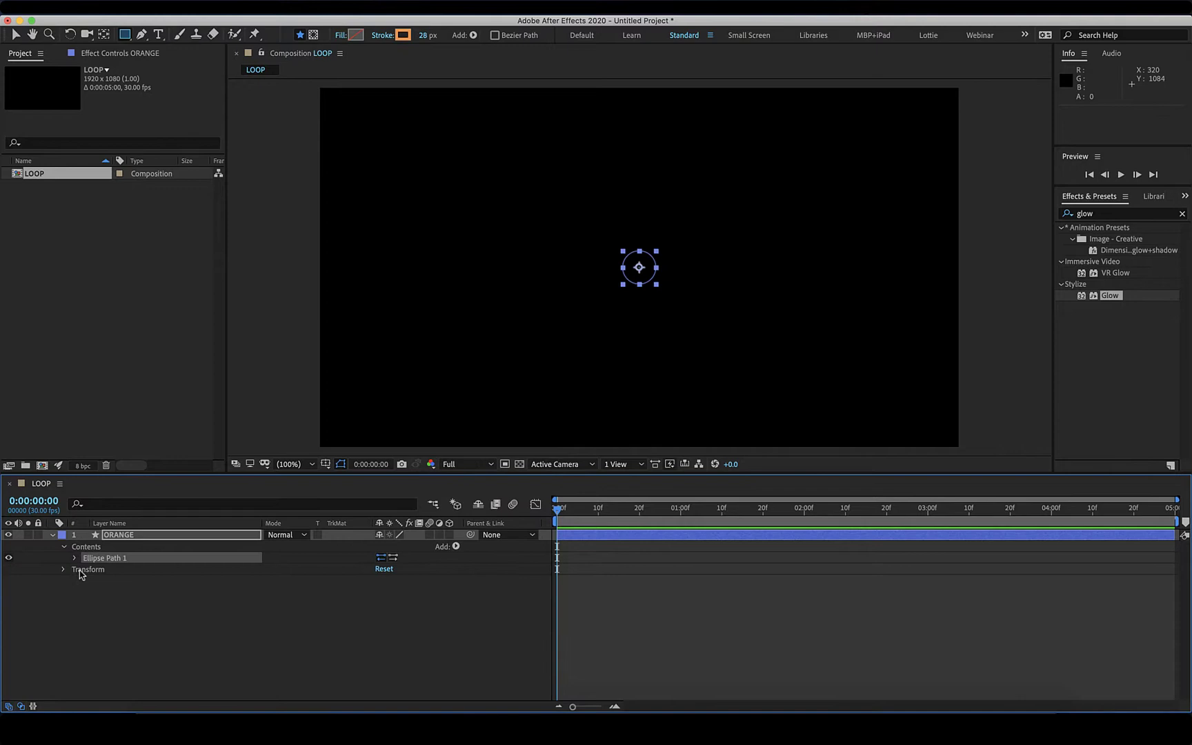
click(74, 558)
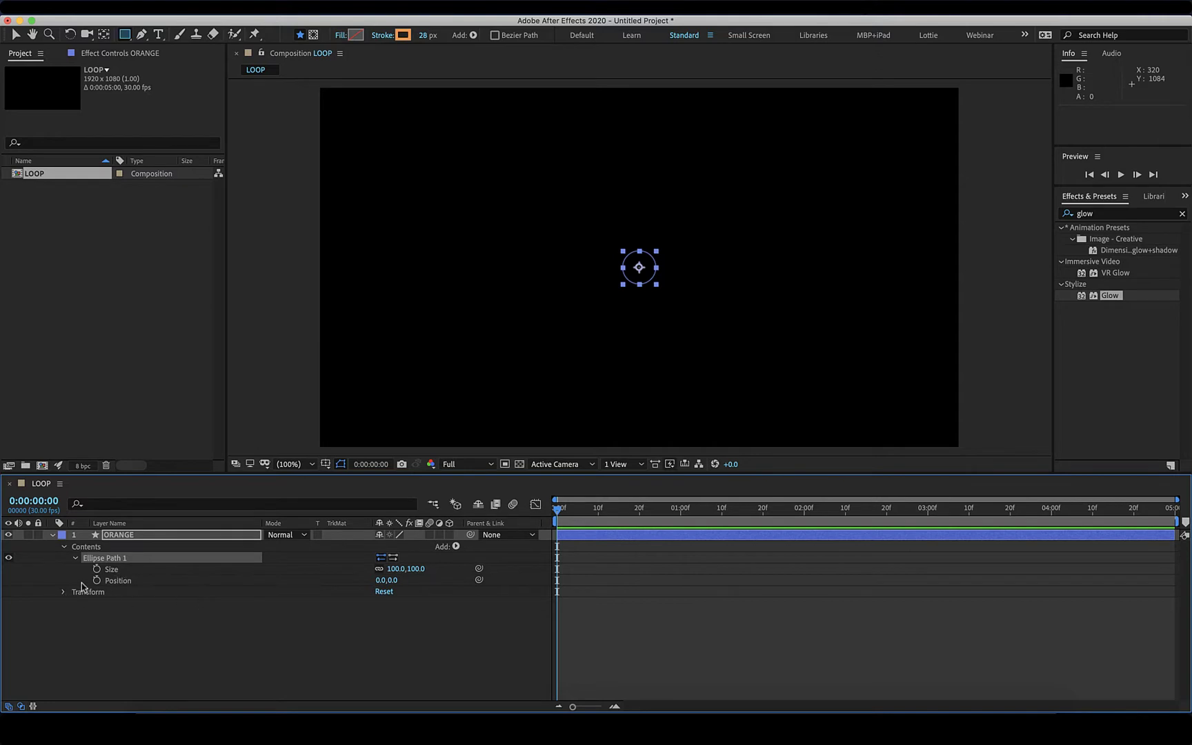
click(456, 547)
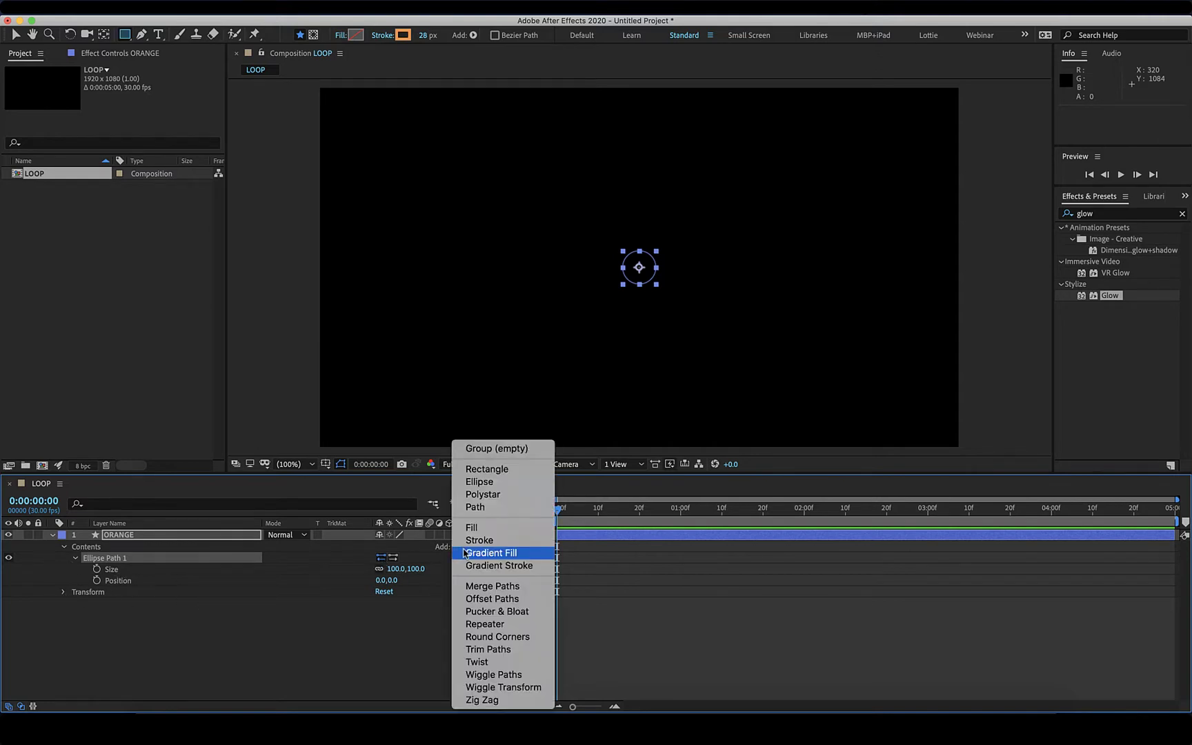
Add a stroke to the ellipse with a width of 20.
click(475, 540)
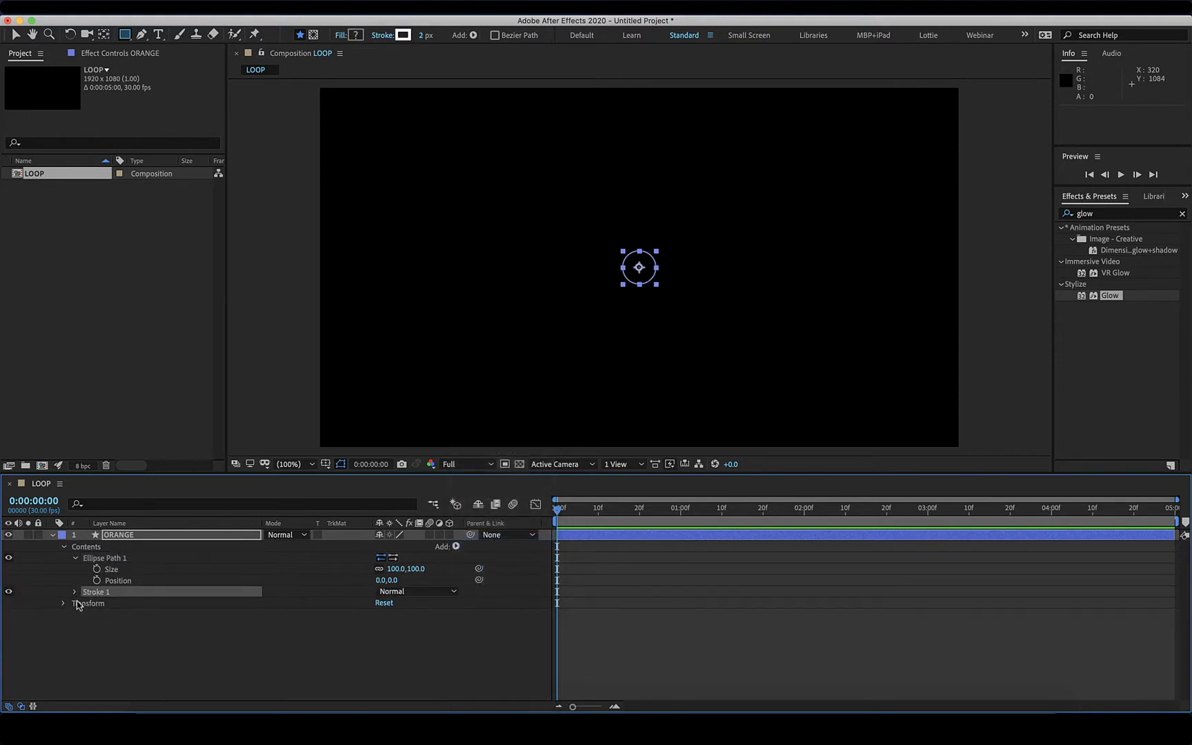
click(74, 592)
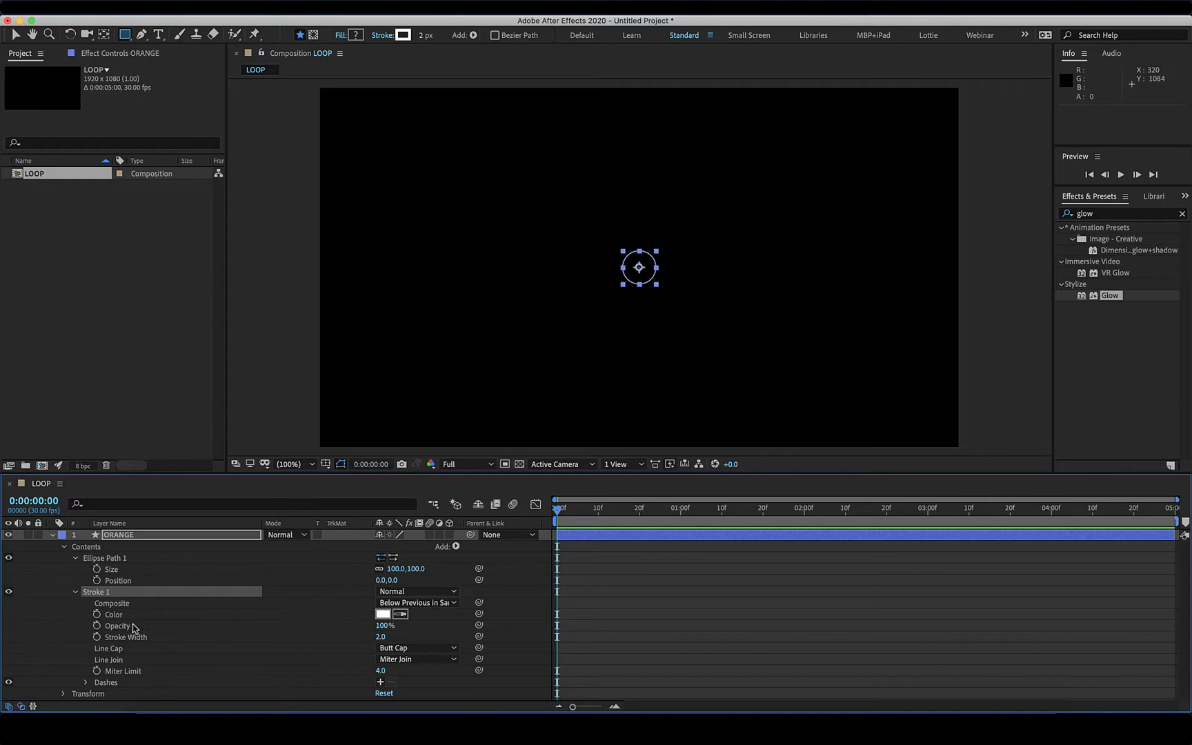
click(381, 637)
text(2)
key(Return)
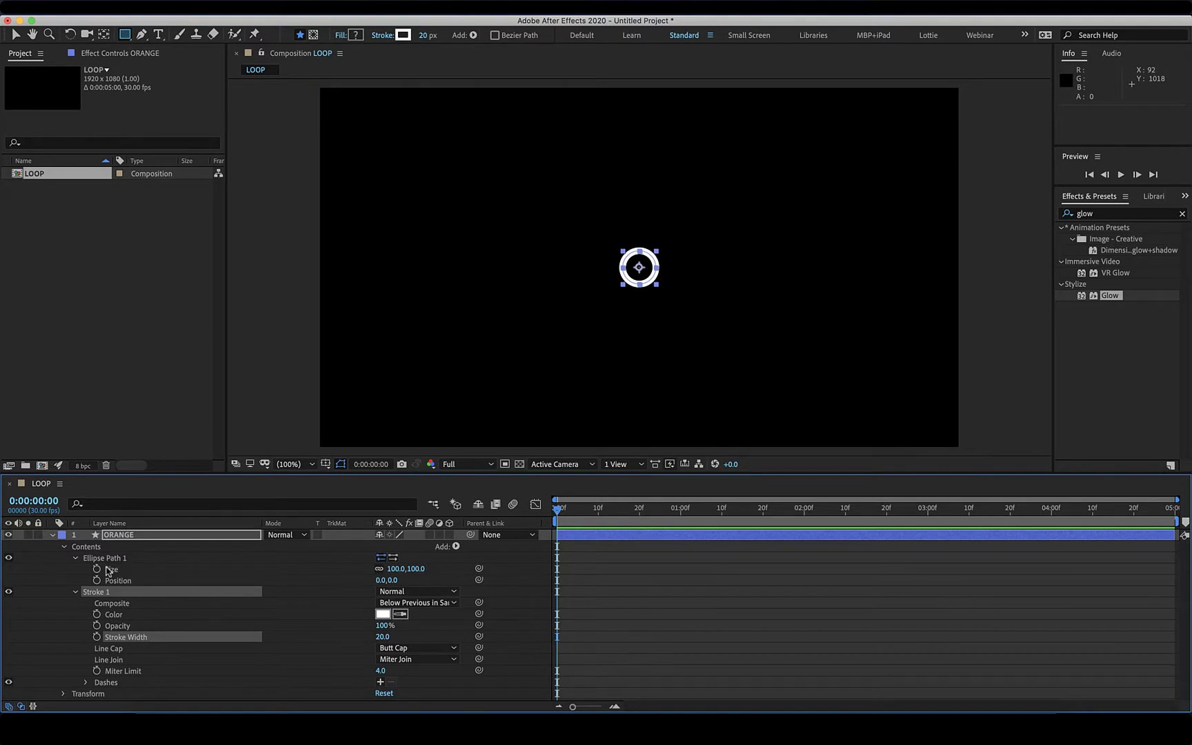
Resize the ellipse path to 800×800.
drag(393, 572, 641, 572)
click(392, 572)
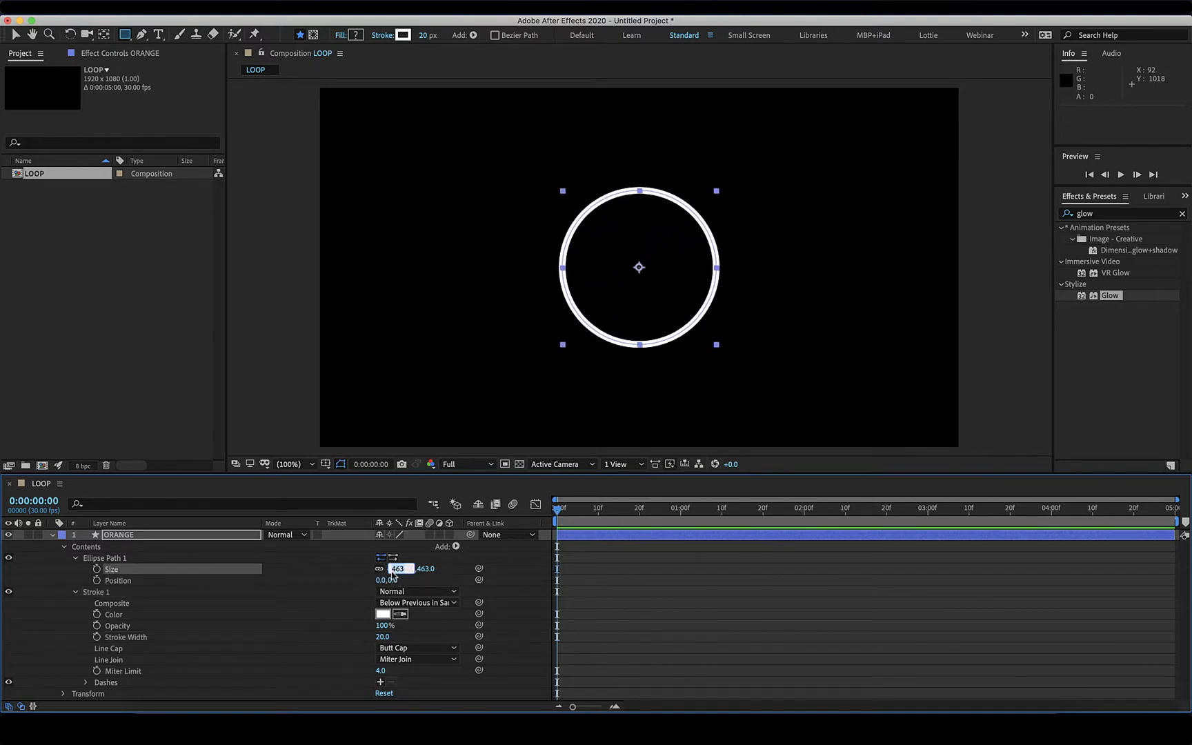
text(800)
key(Return)
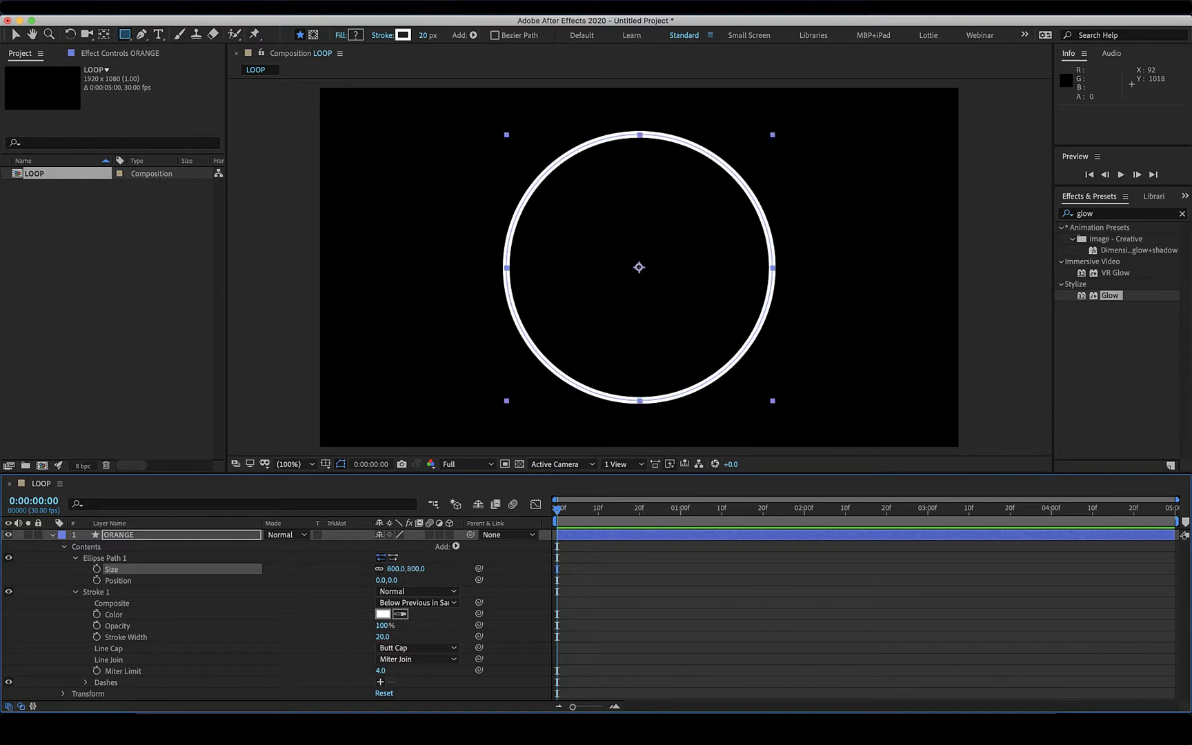
Set the stroke colour to white after briefly trying a bright orange.
click(383, 613)
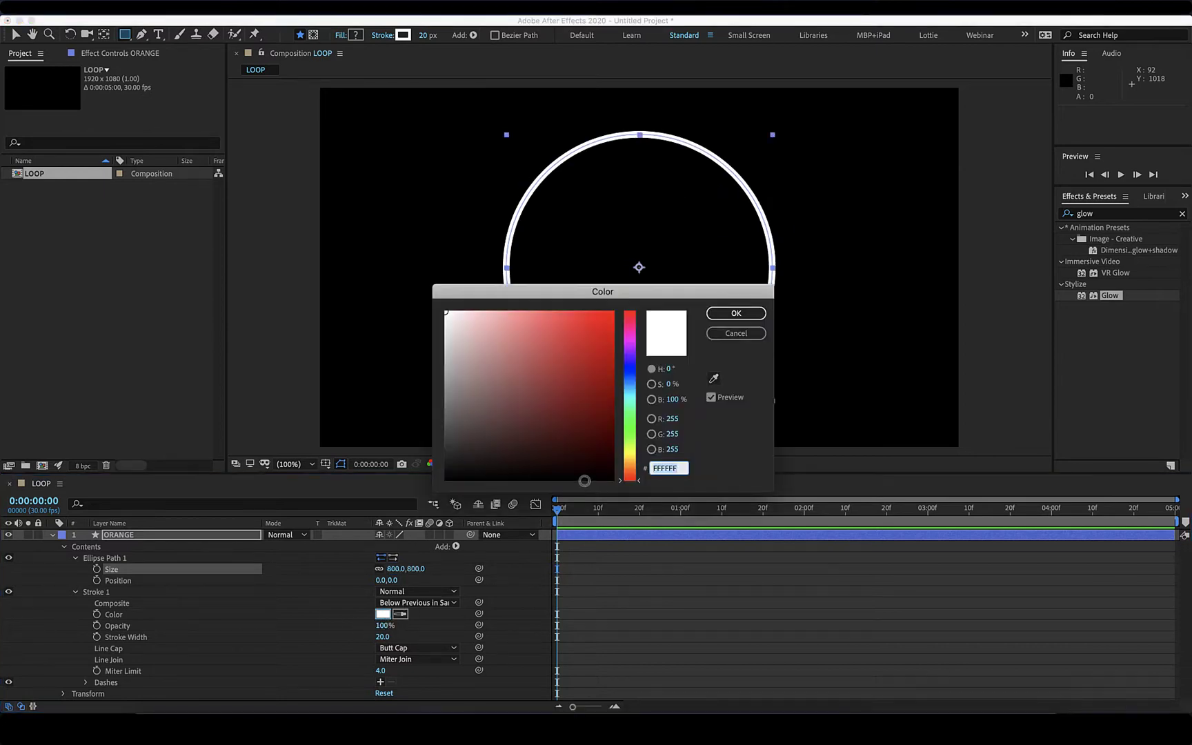
drag(631, 479, 631, 467)
click(589, 361)
drag(589, 361, 601, 334)
click(736, 313)
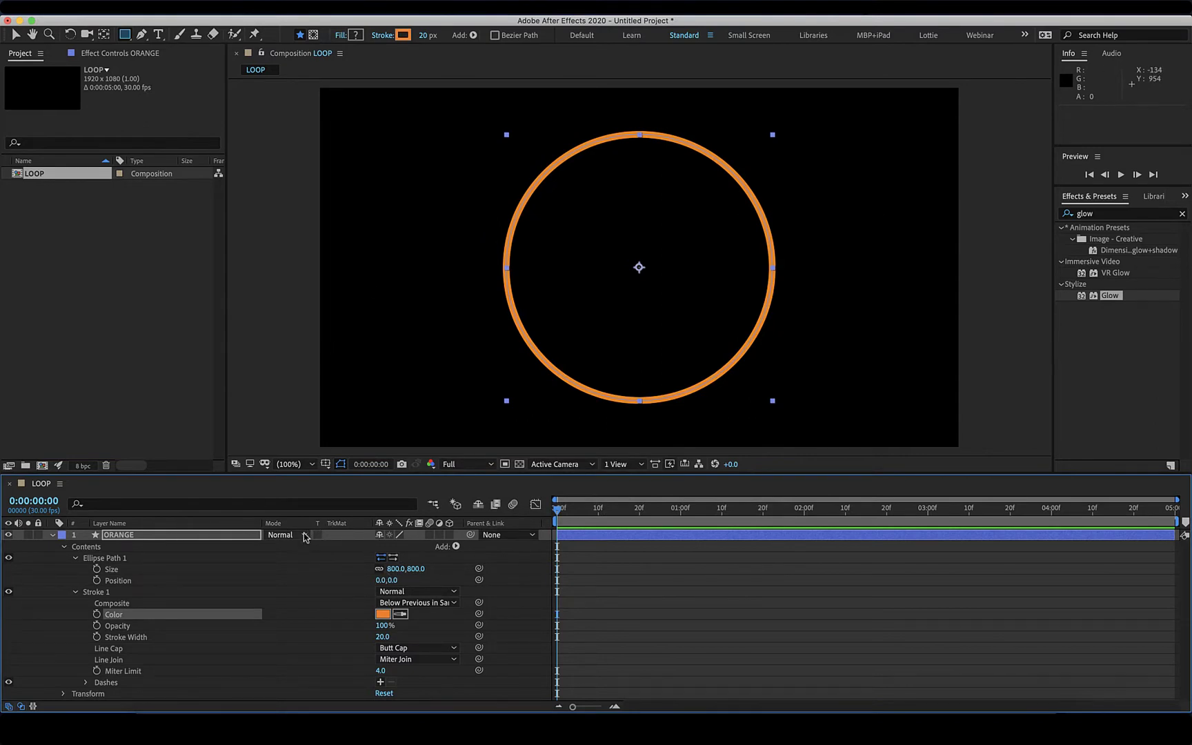
click(383, 614)
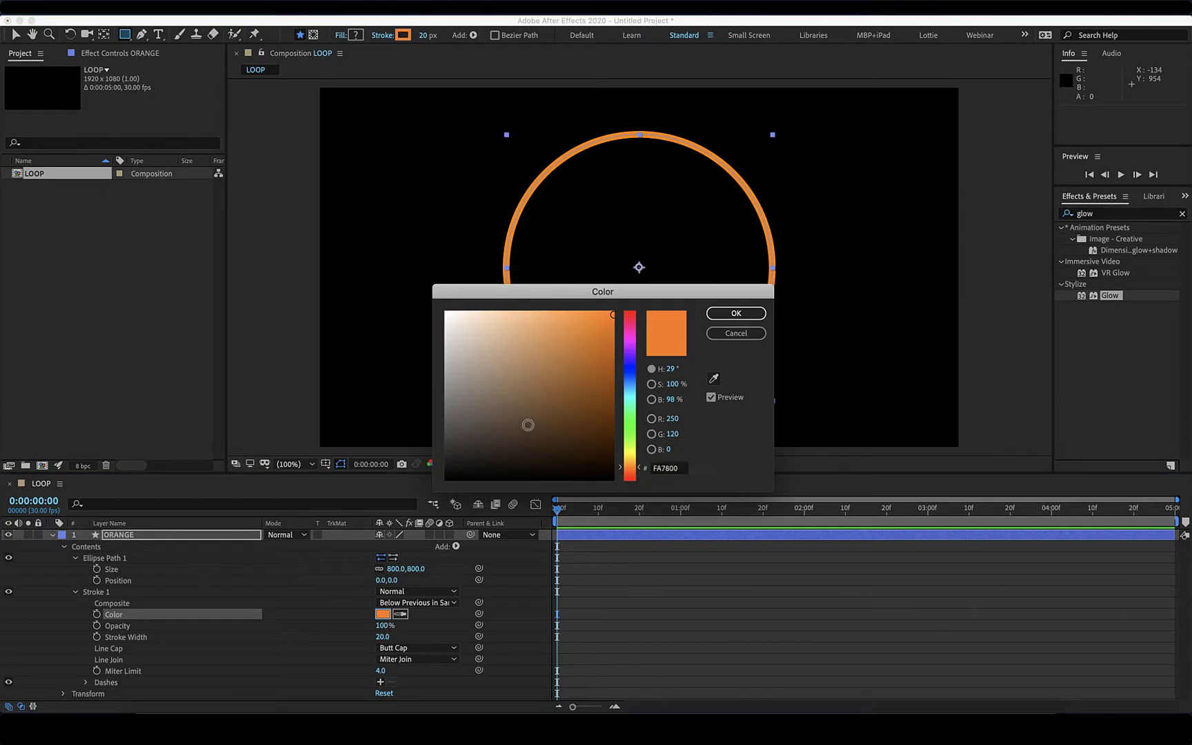
drag(527, 420, 378, 235)
click(735, 314)
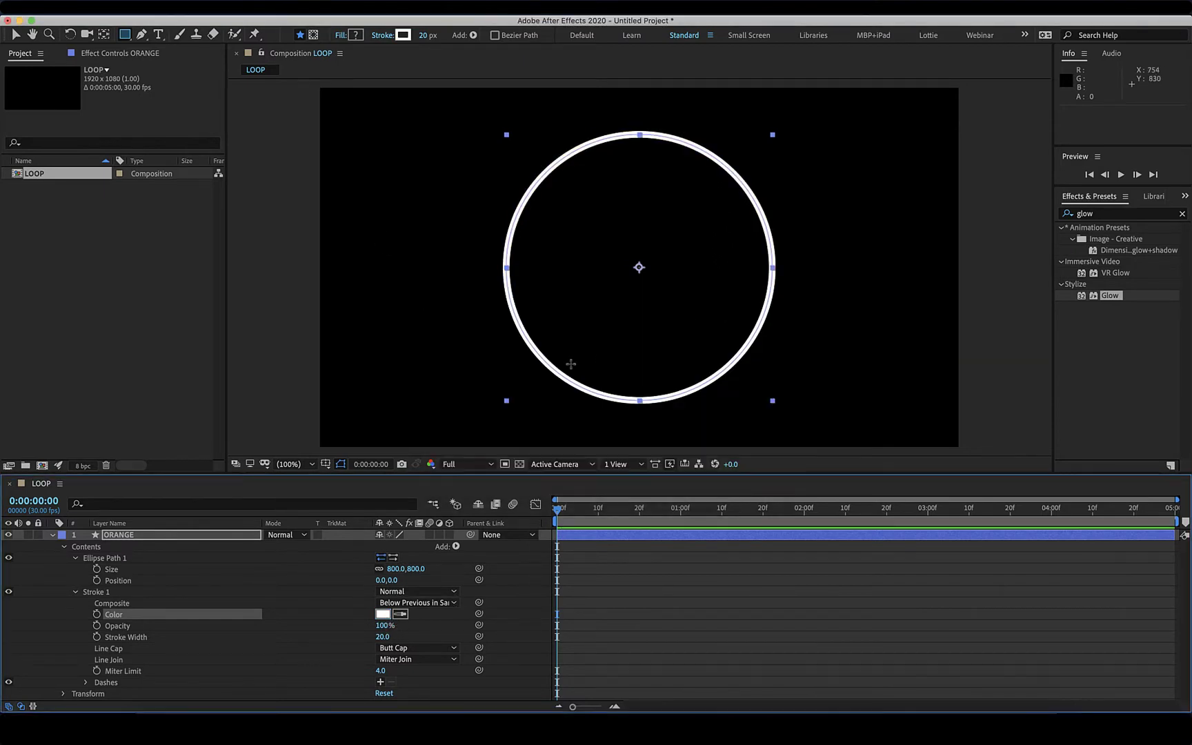
Lower the ring layer's opacity to 20% so it appears faint.
click(52, 535)
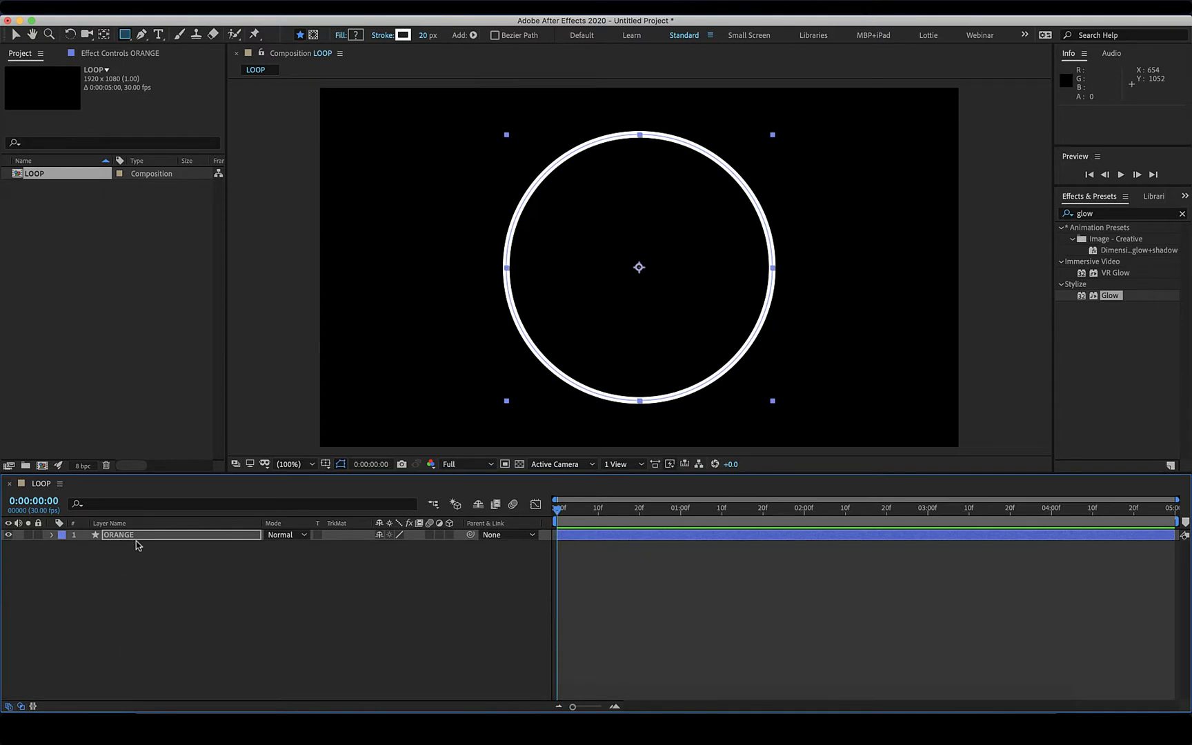
key(t)
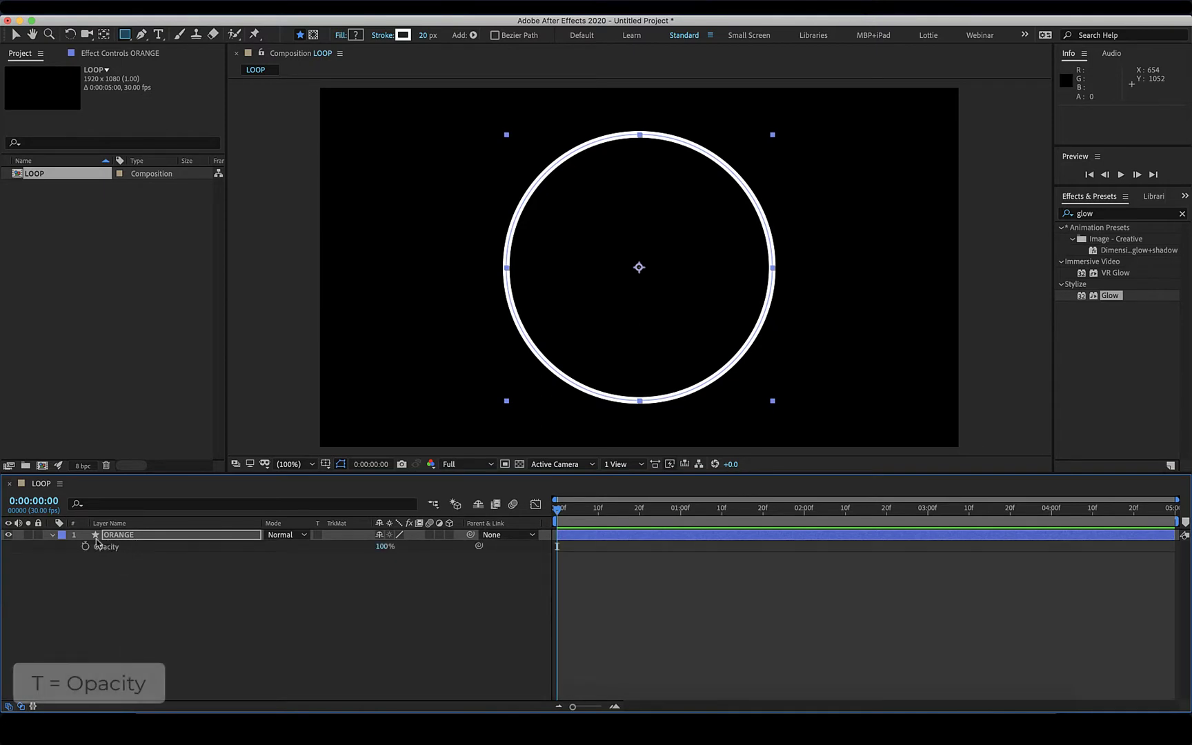
click(381, 546)
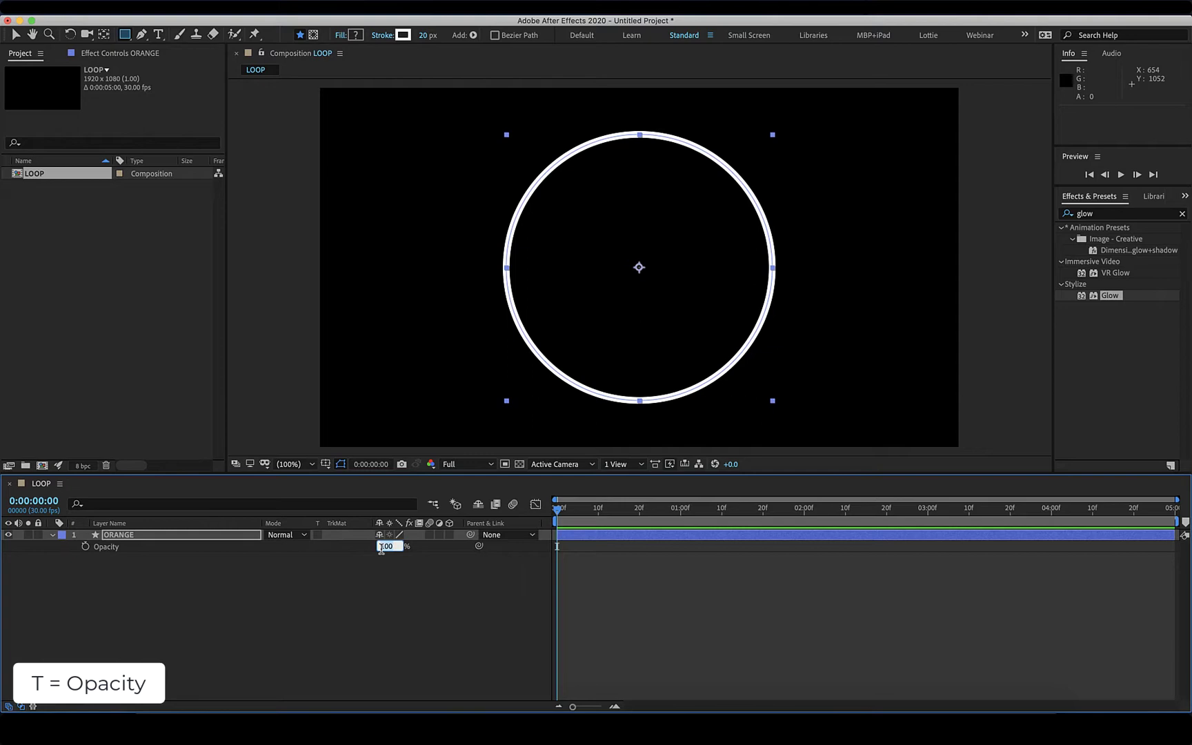
text(20)
key(Return)
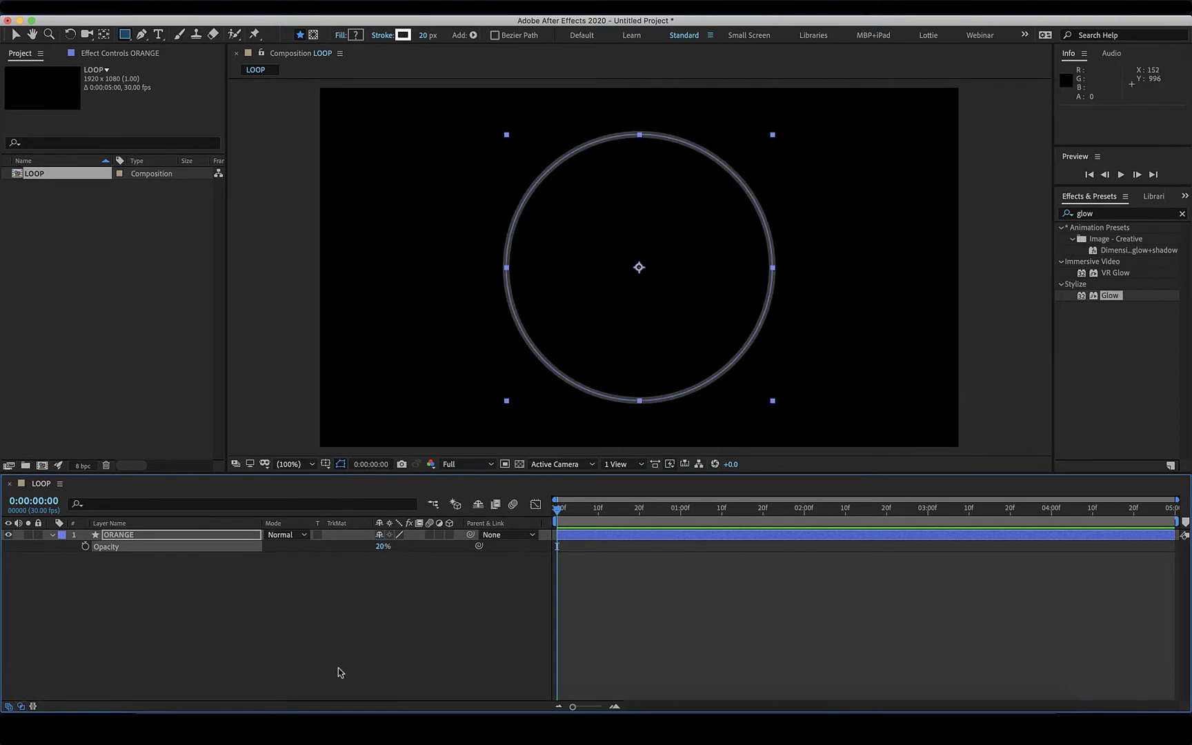
Rename the ring layer from ORANGE to BG.
click(320, 632)
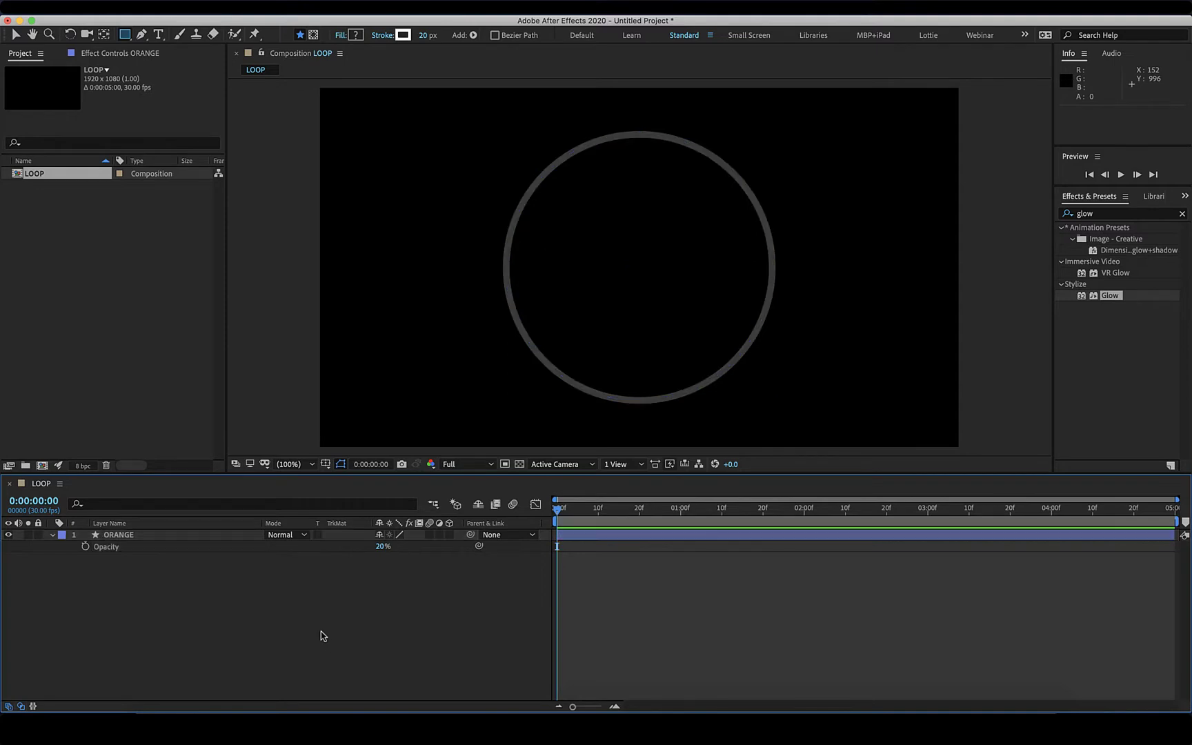
click(148, 537)
key(Return)
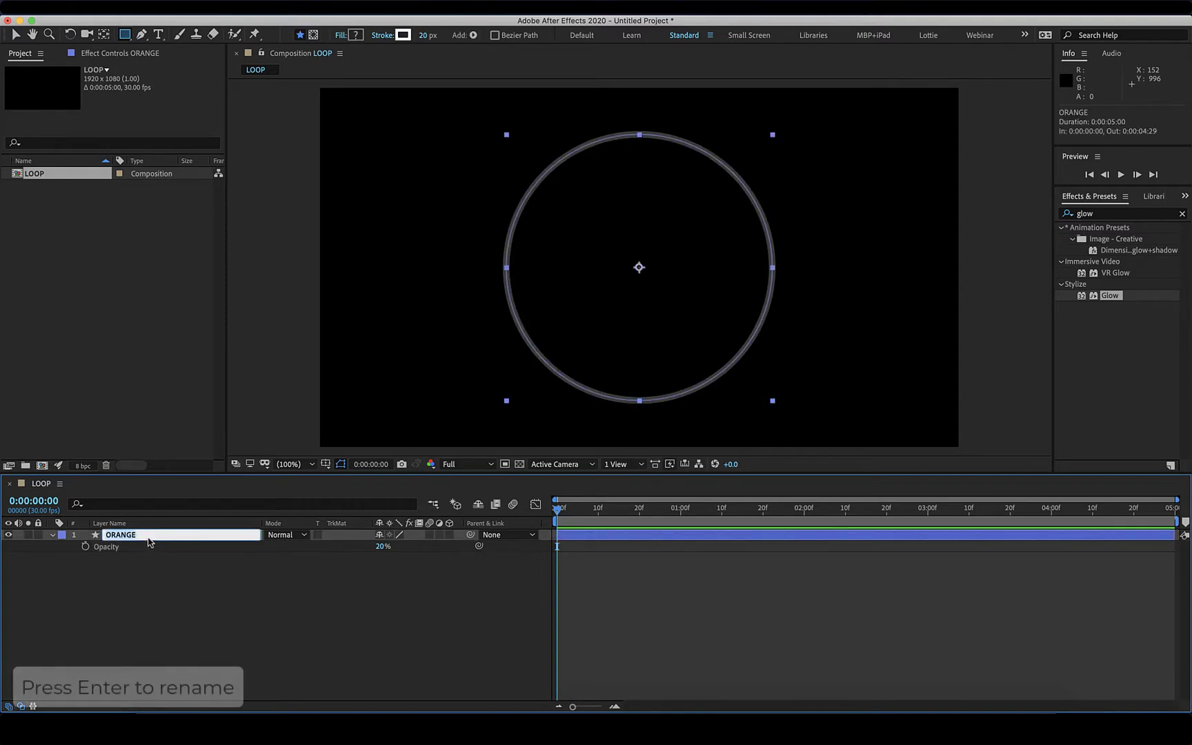
text(BG)
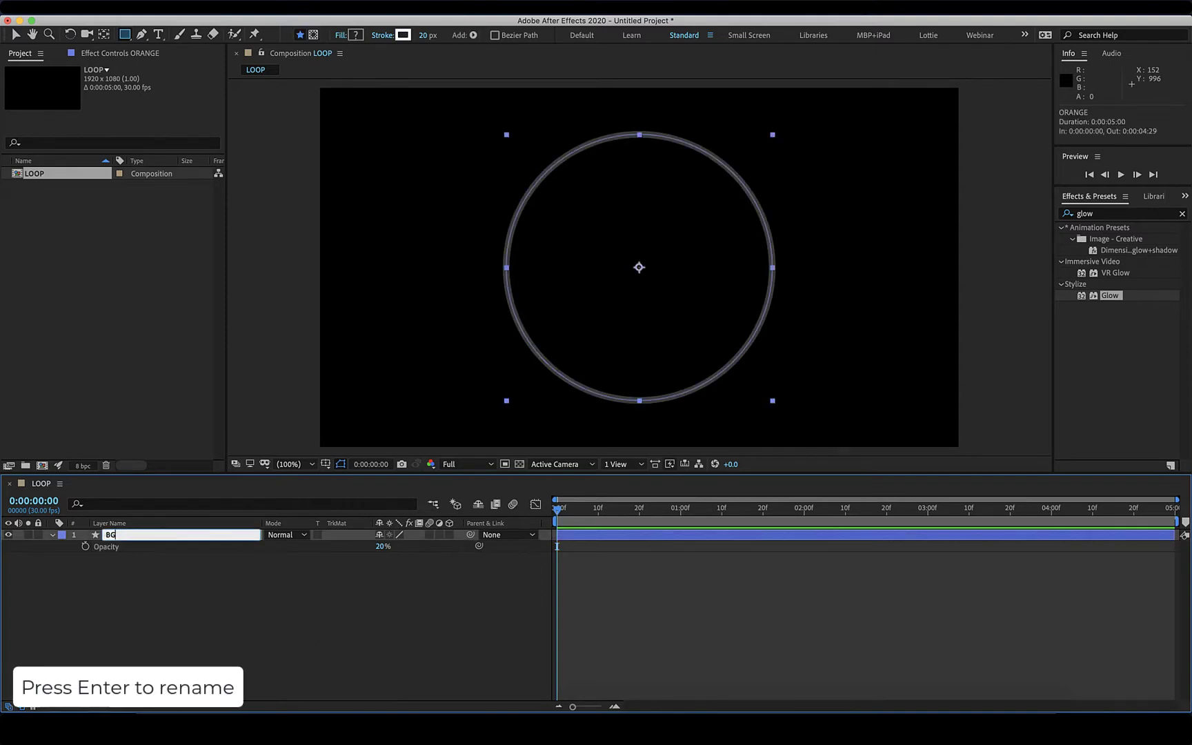
key(Return)
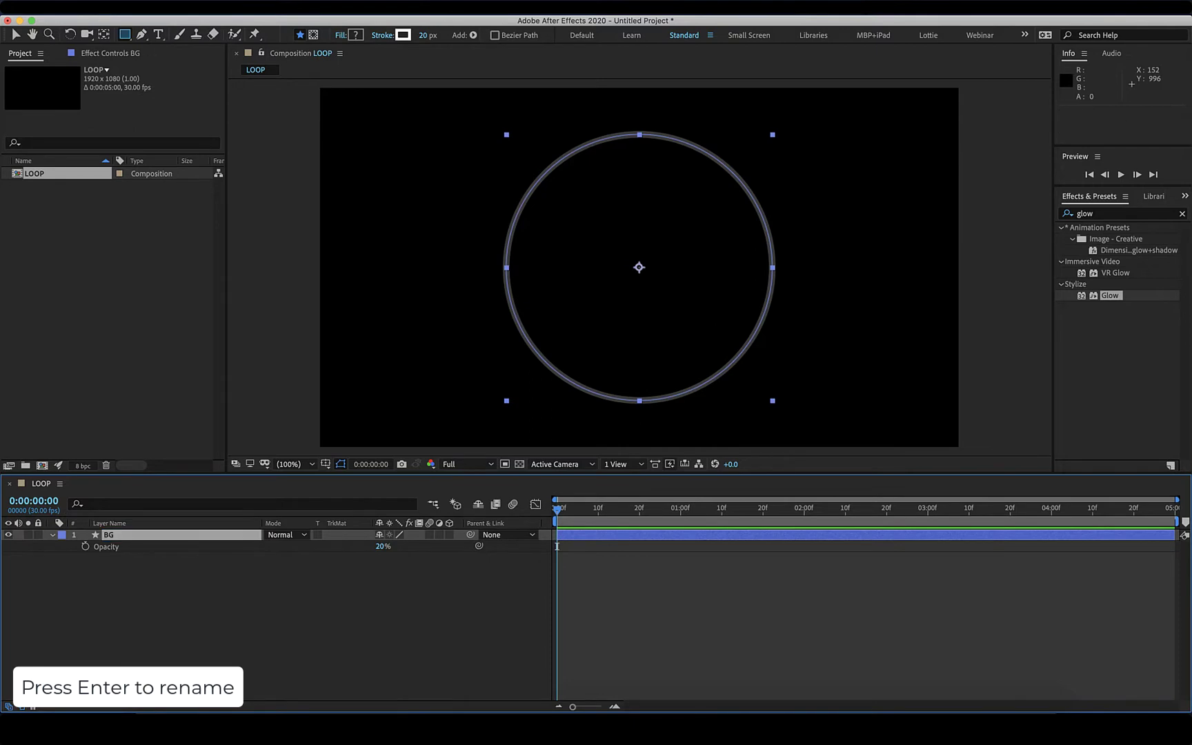
click(52, 535)
click(160, 559)
click(158, 541)
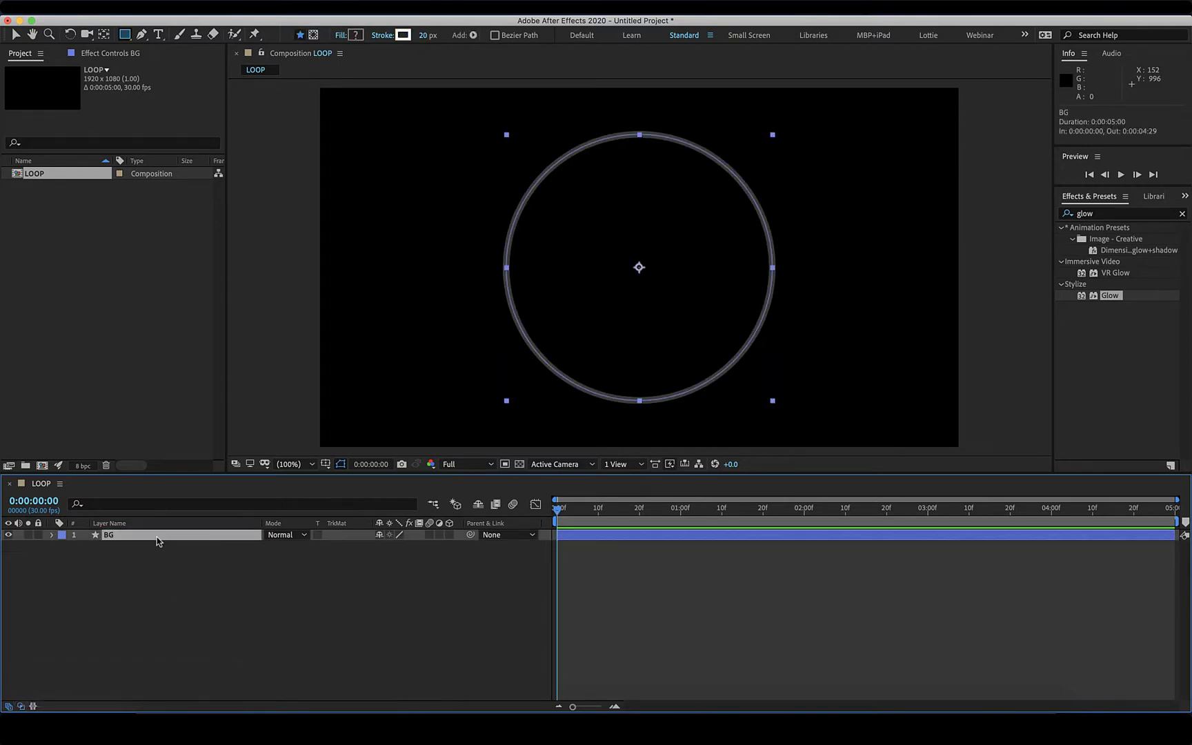
Duplicate the BG layer and rename the copy ORANGE.
key(super+d)
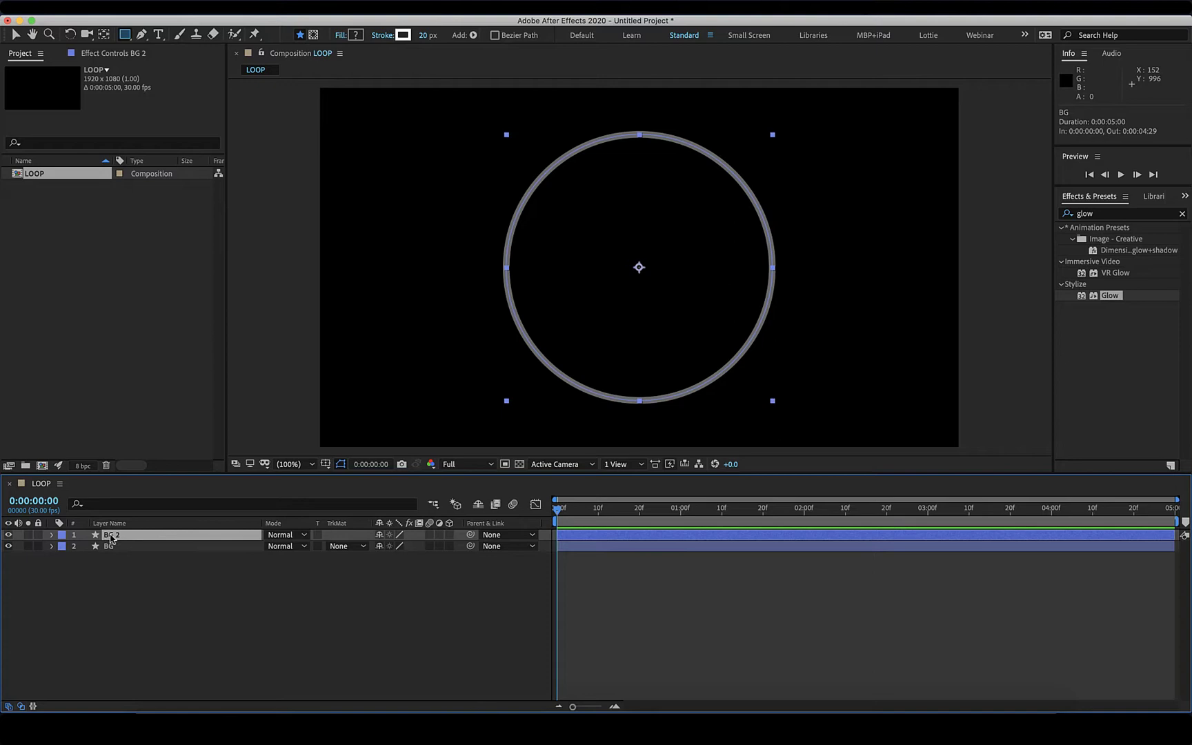
double_click(113, 538)
key(Return)
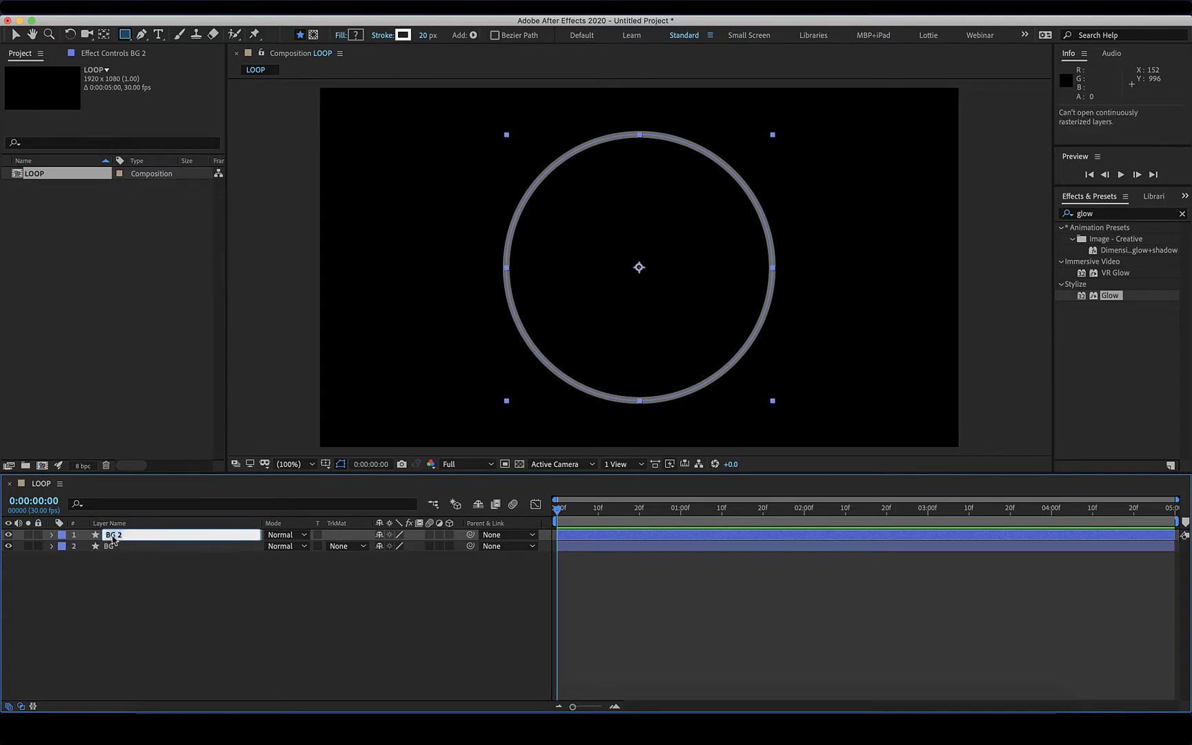
text(ORANGE)
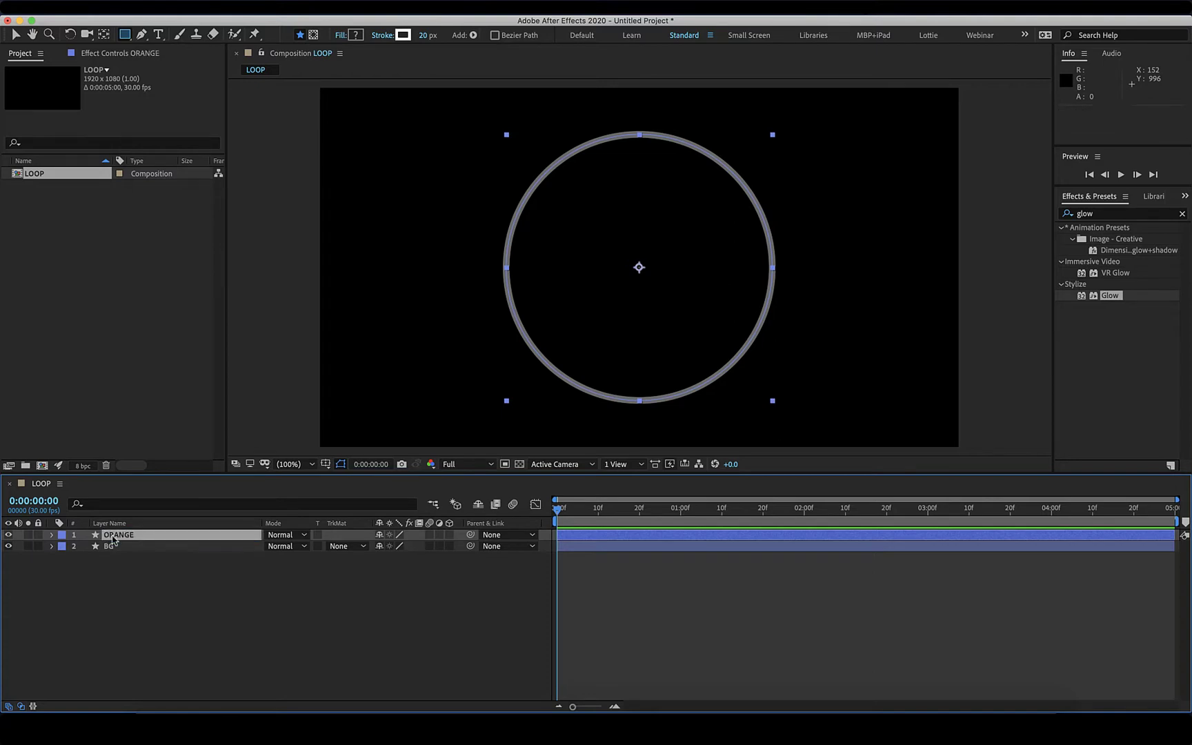
key(Return)
Set the ORANGE ring's Stroke 1 colour to orange E8823A.
click(52, 536)
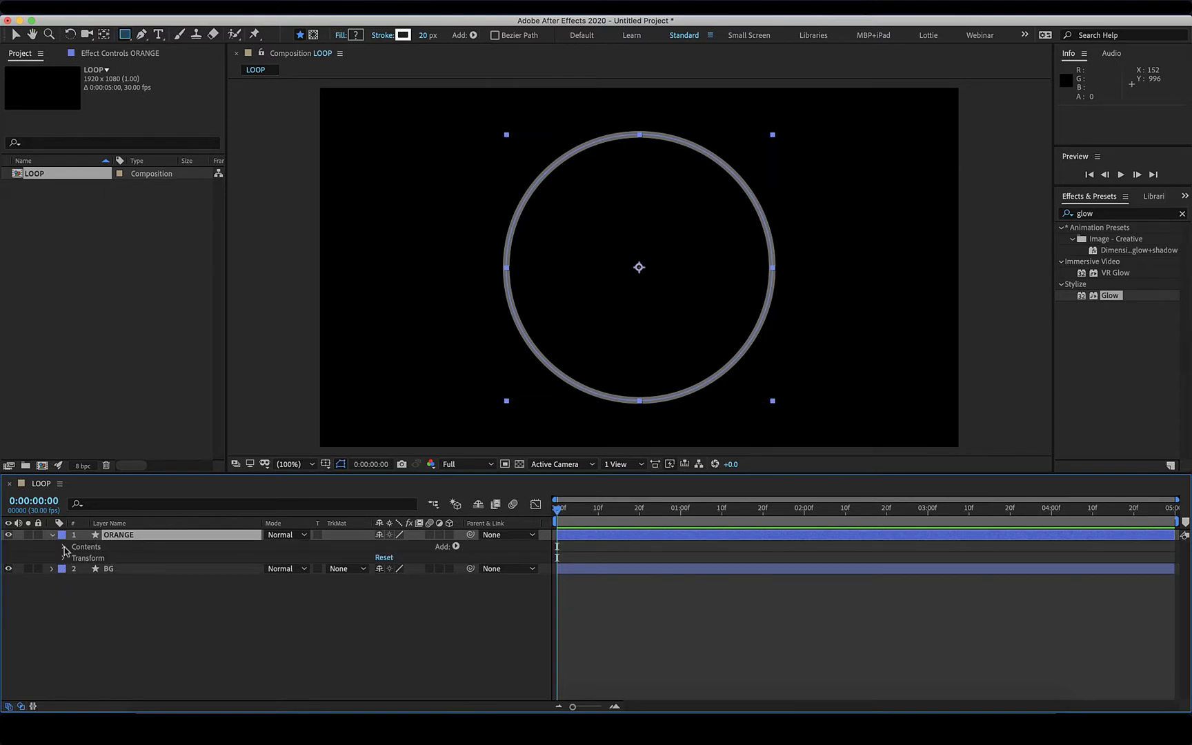
click(64, 548)
click(74, 570)
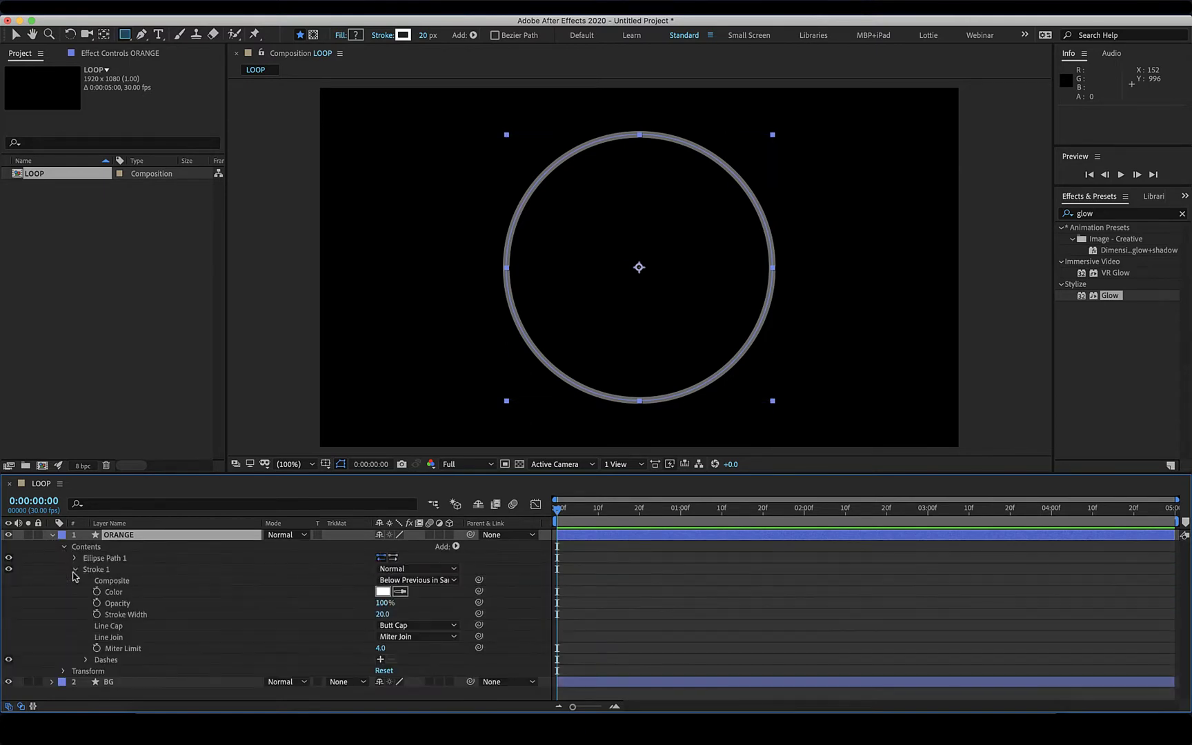
click(383, 592)
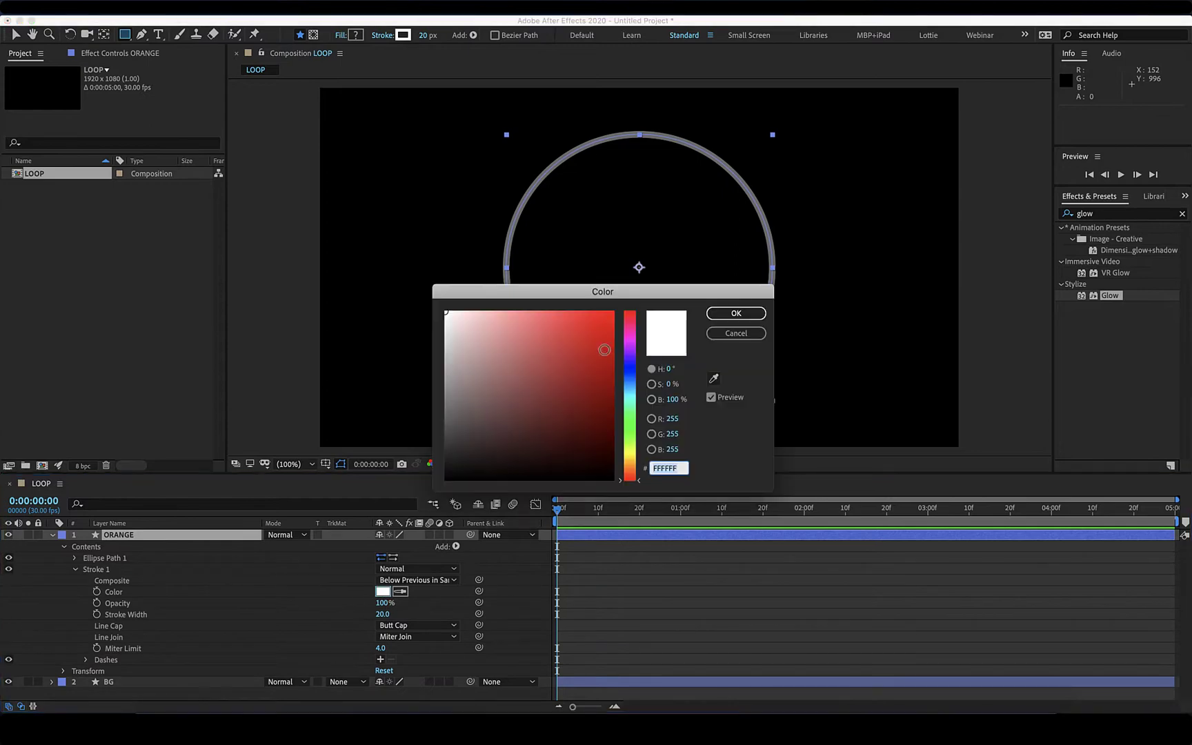
text(E8823A)
key(Return)
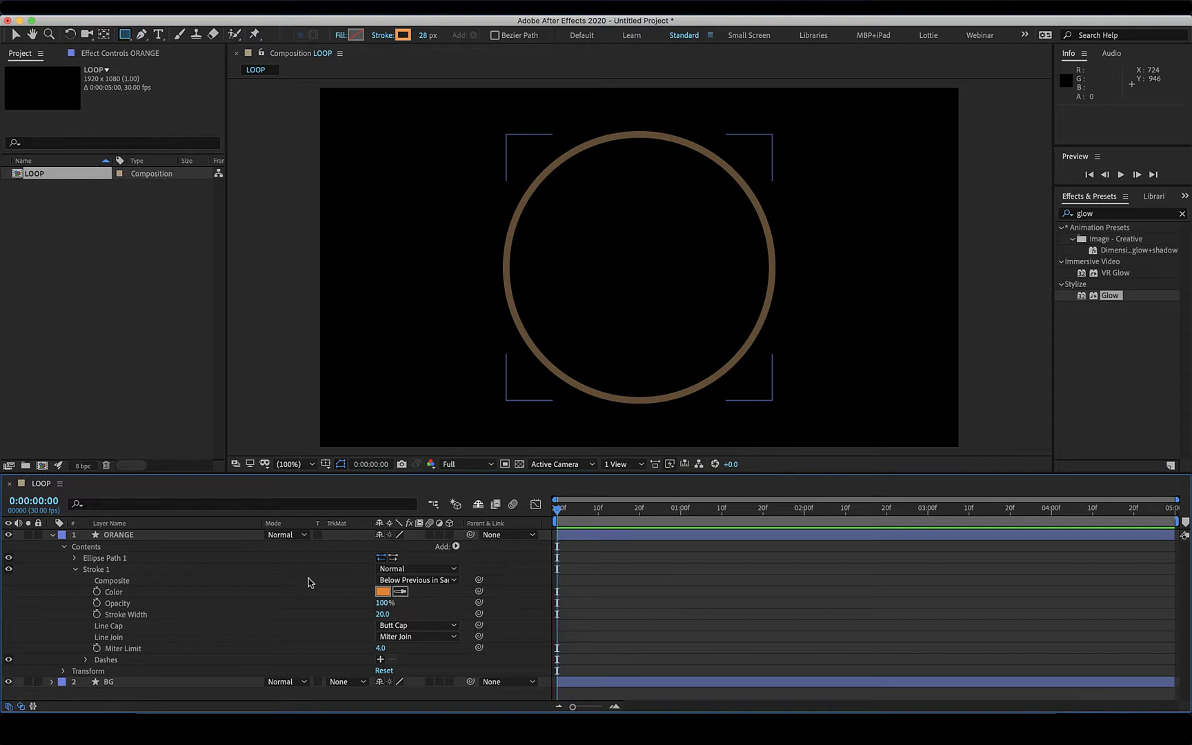
Raise the ORANGE layer's opacity to 99%.
click(150, 536)
key(t)
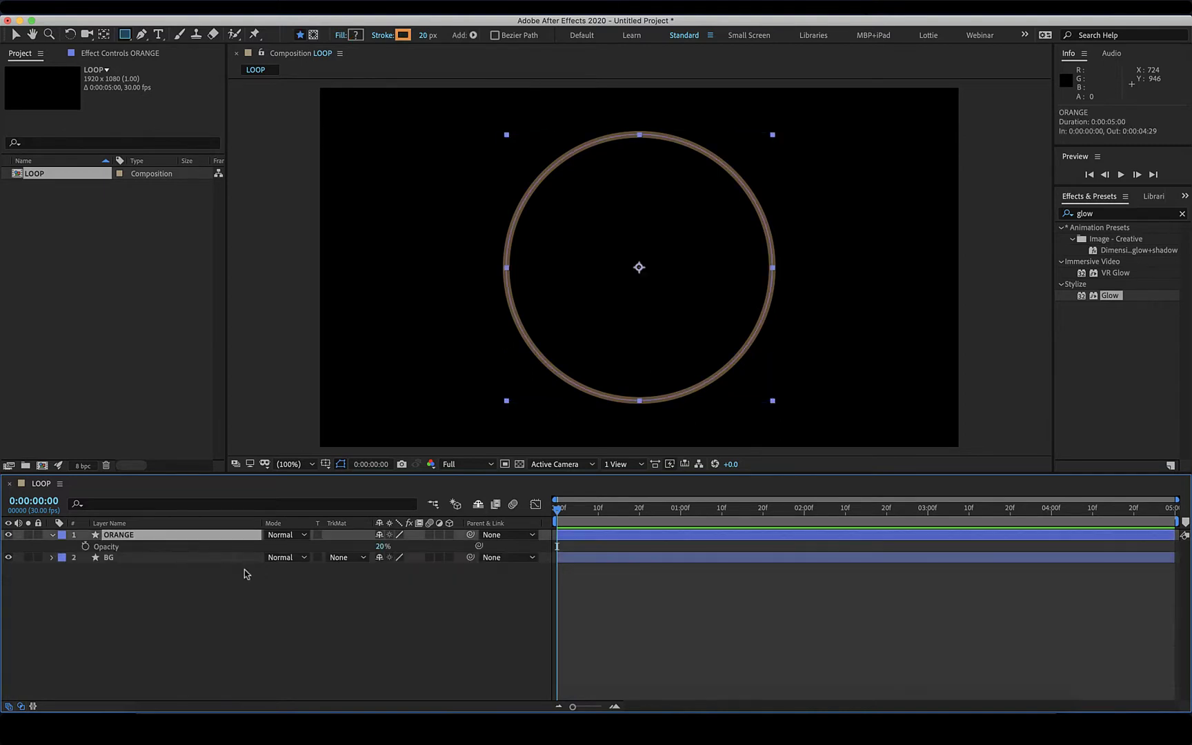
drag(383, 546, 538, 552)
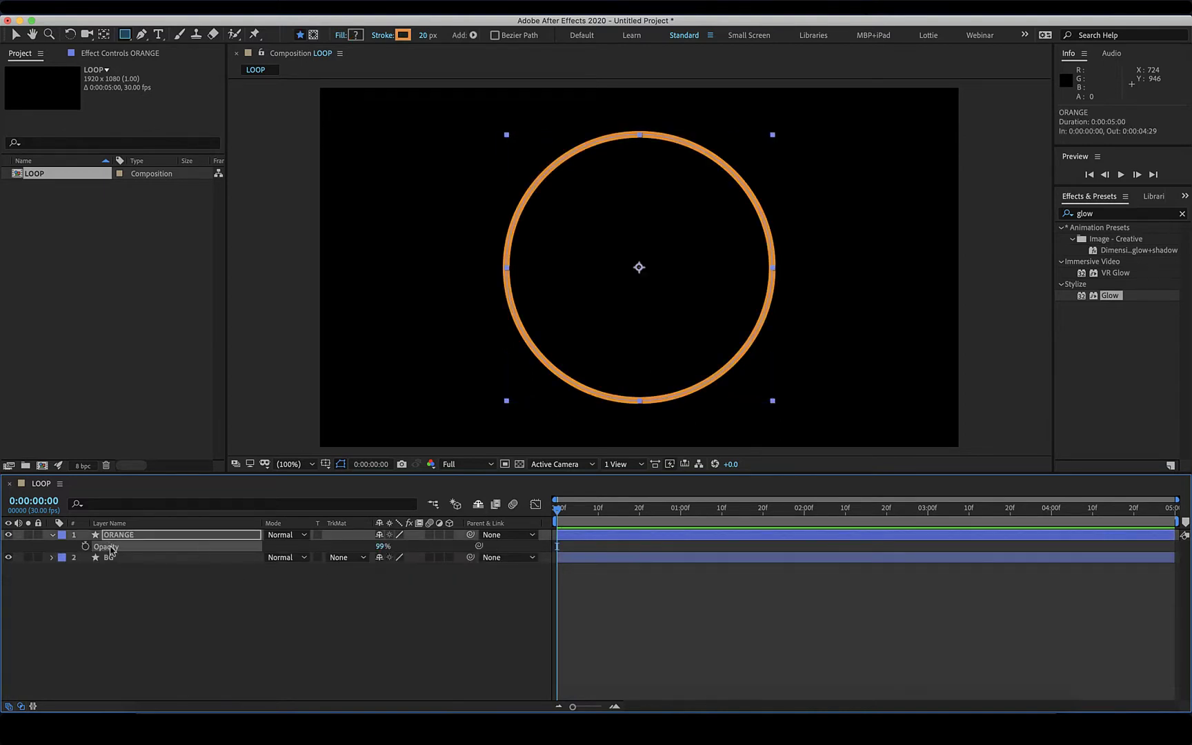
click(52, 535)
Add a Trim Paths operator to ORANGE's contents and expand its Start, End and Offset.
click(52, 535)
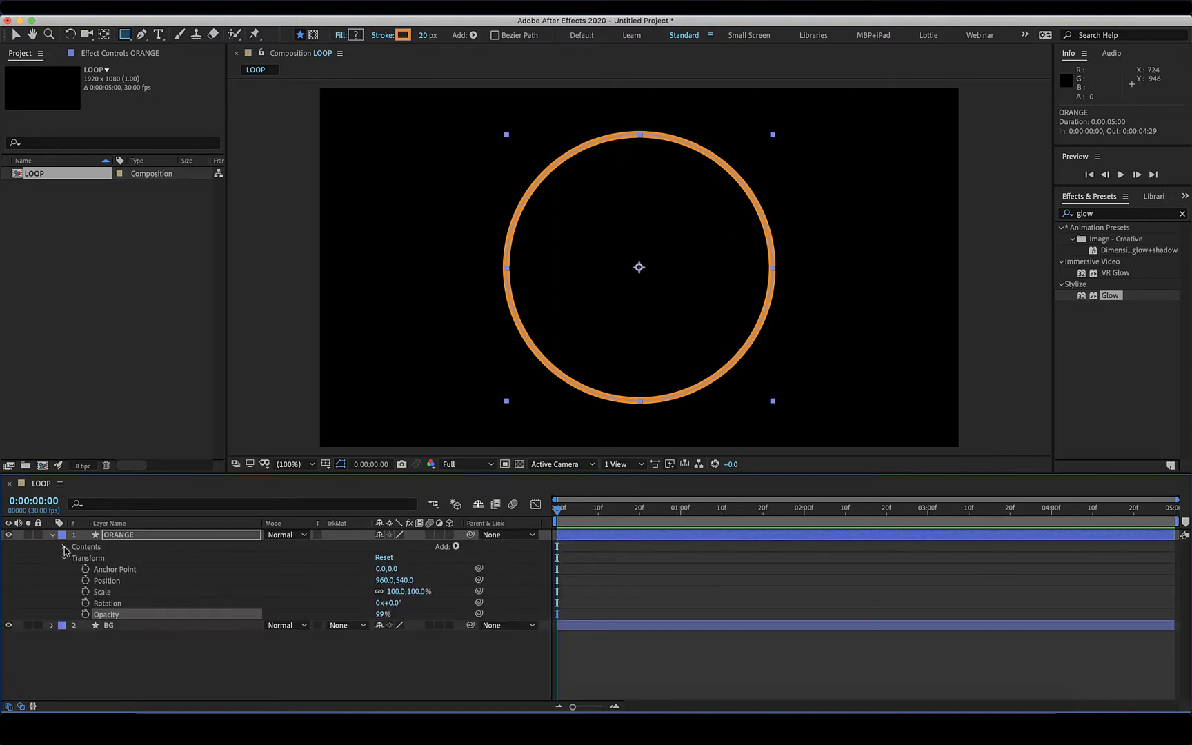
click(62, 556)
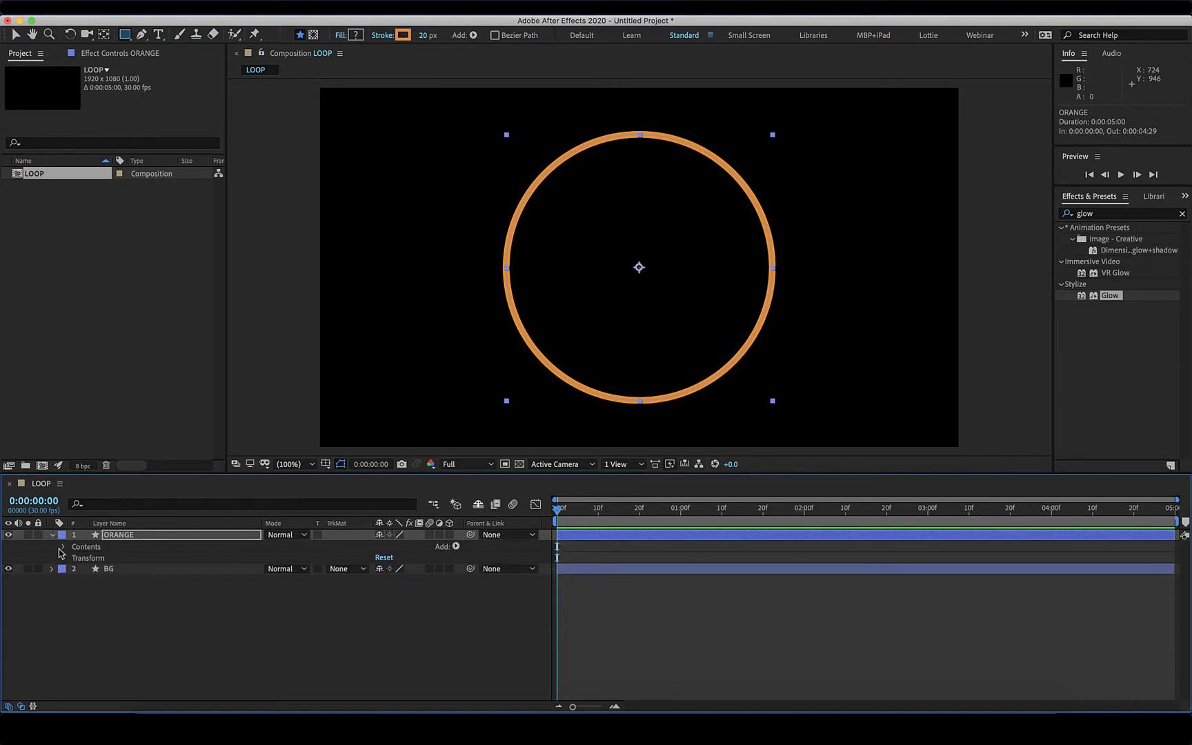
click(62, 546)
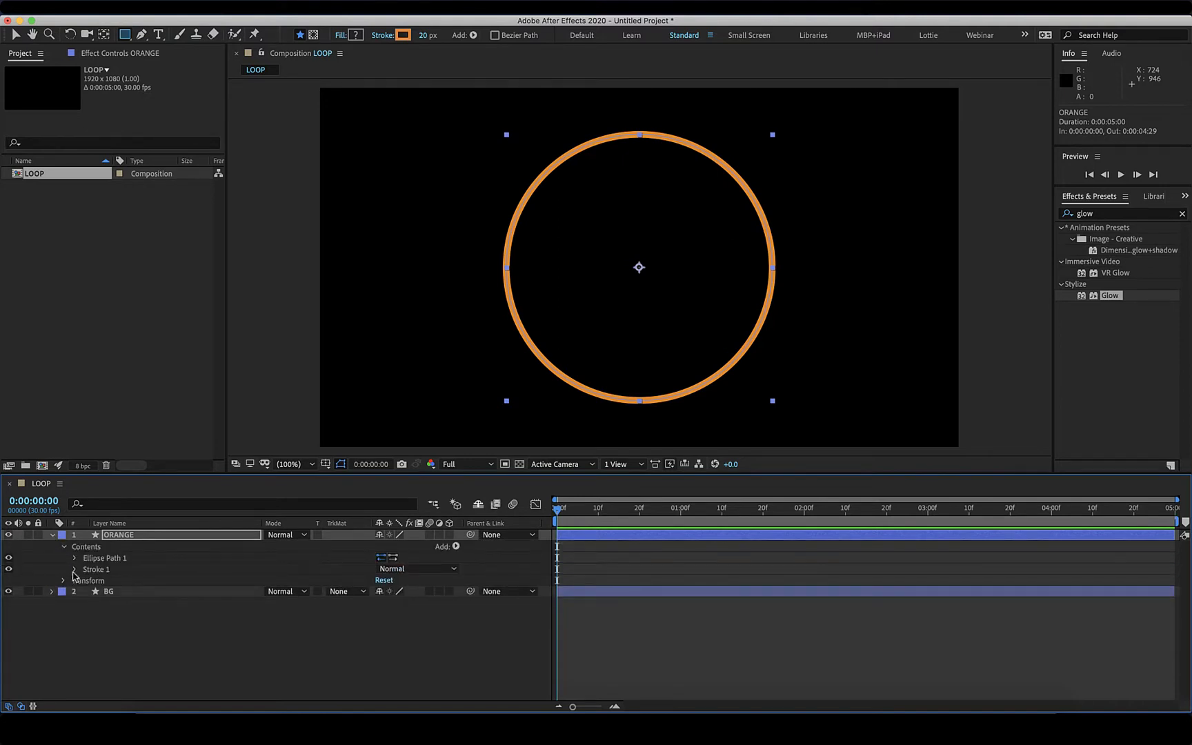
click(456, 547)
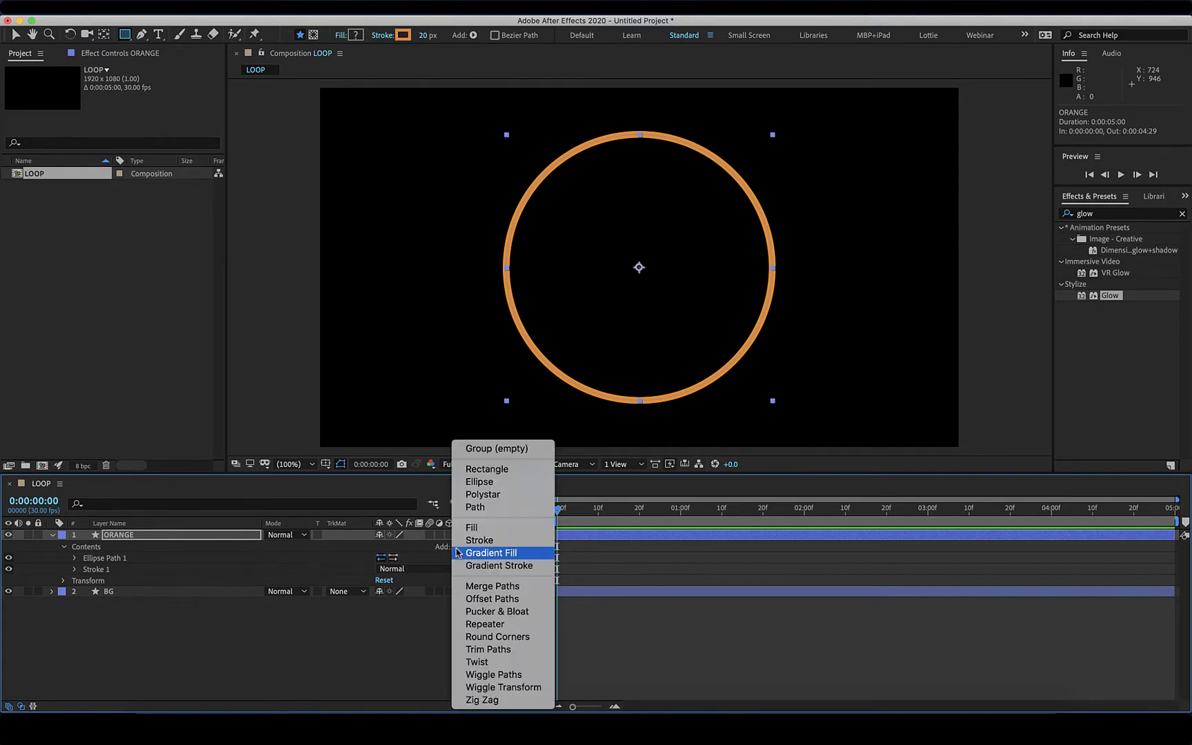
click(502, 652)
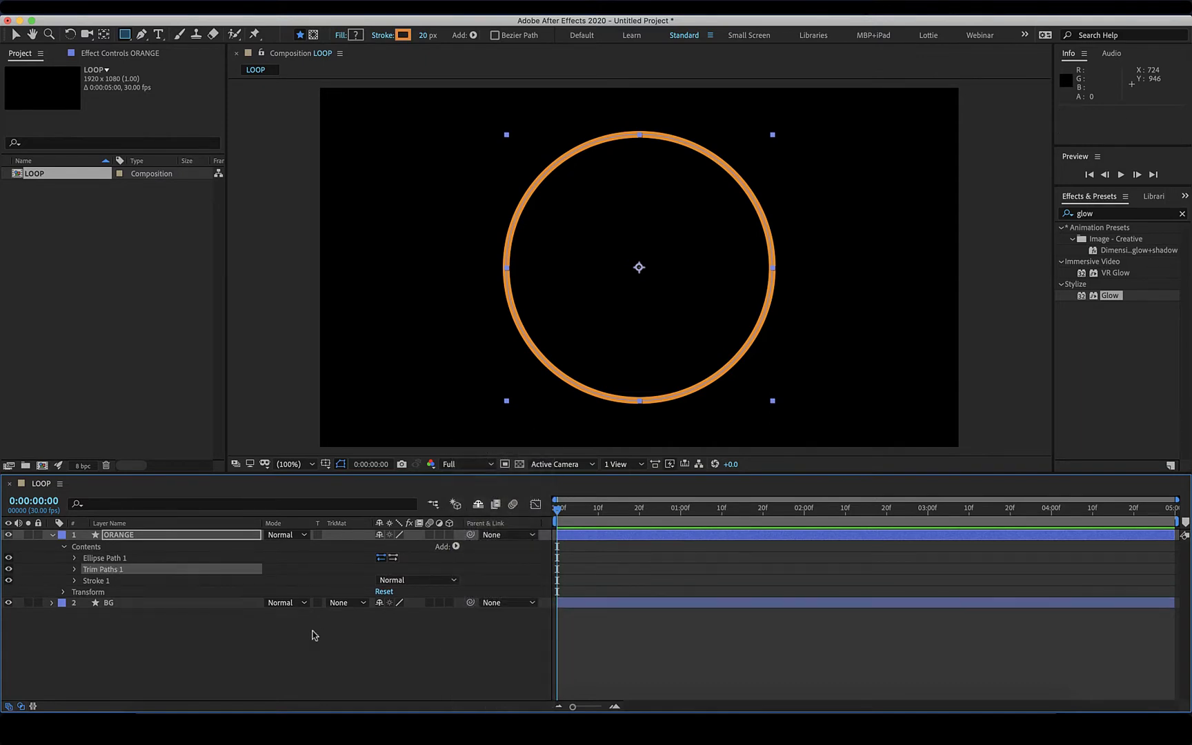
click(75, 570)
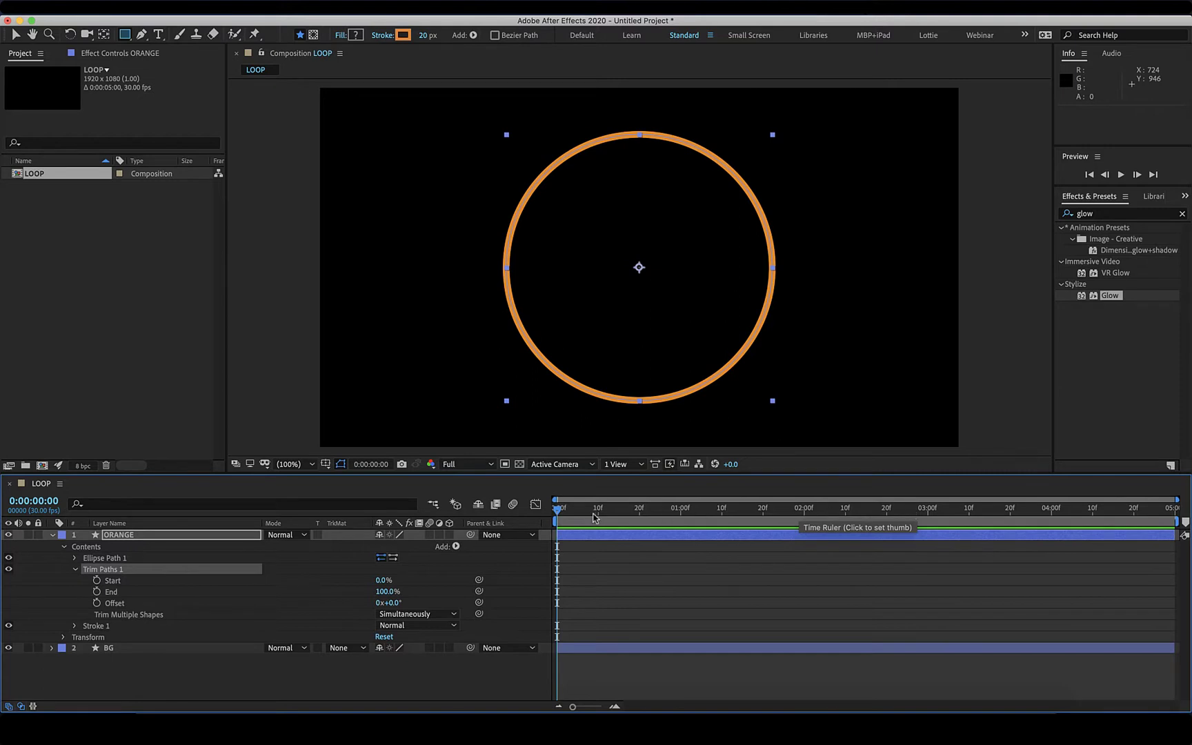
Add composition markers at 1, 2, 3 and 4 seconds, then return to the start.
click(47, 501)
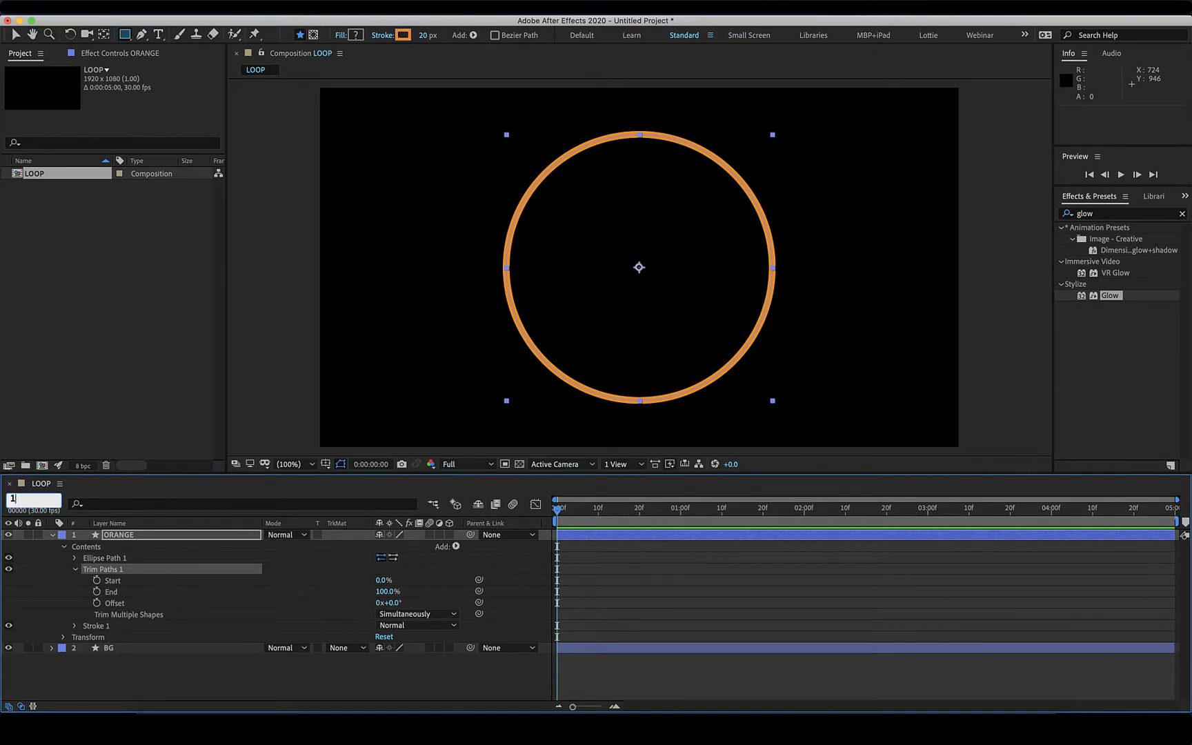
text(100)
key(Return)
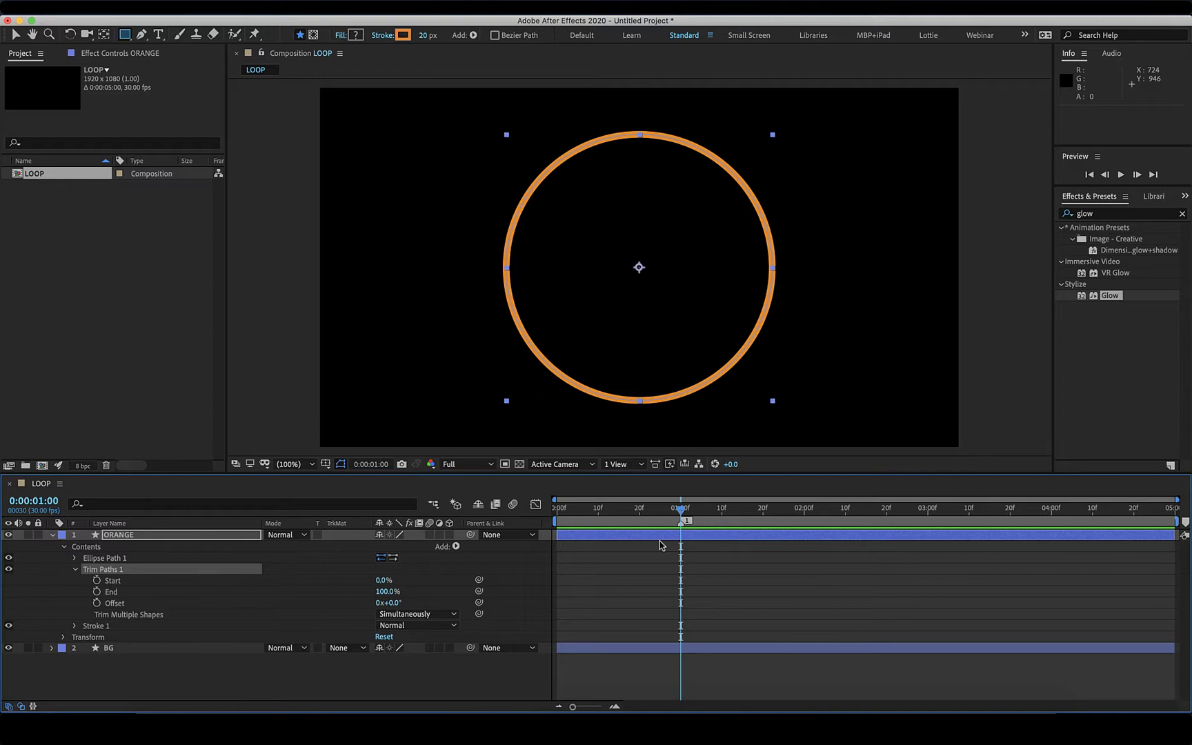
click(35, 502)
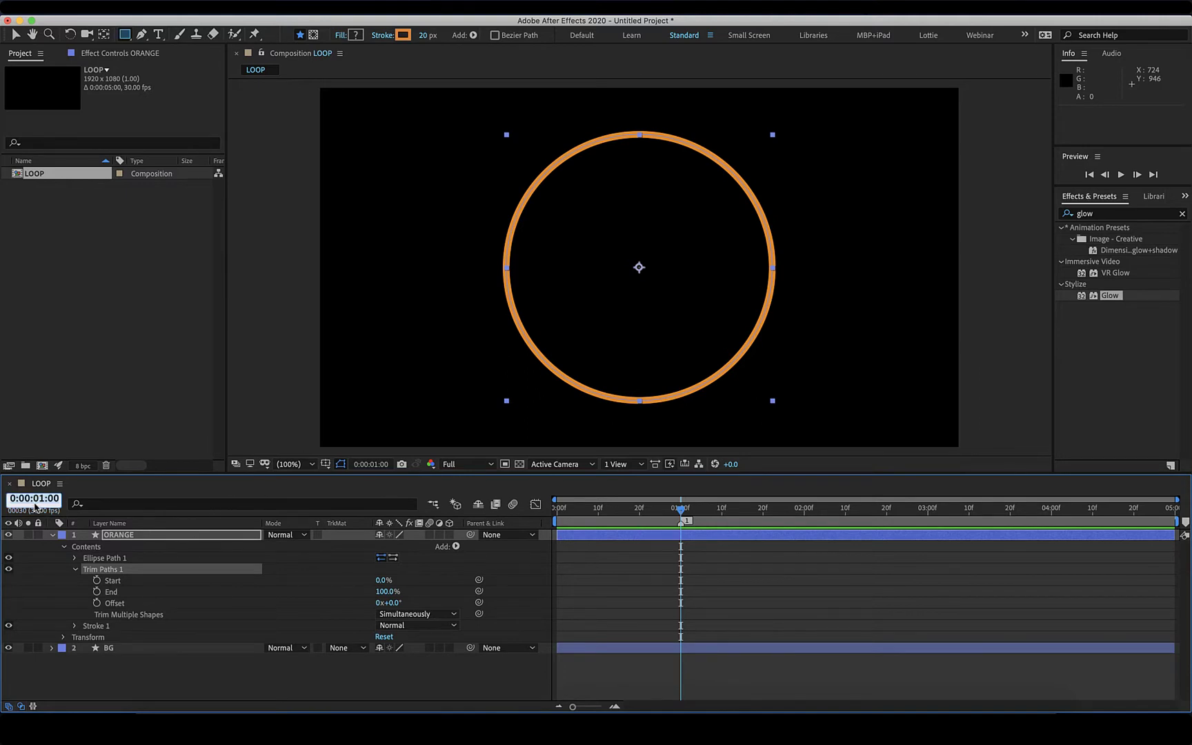
text(200)
key(Return)
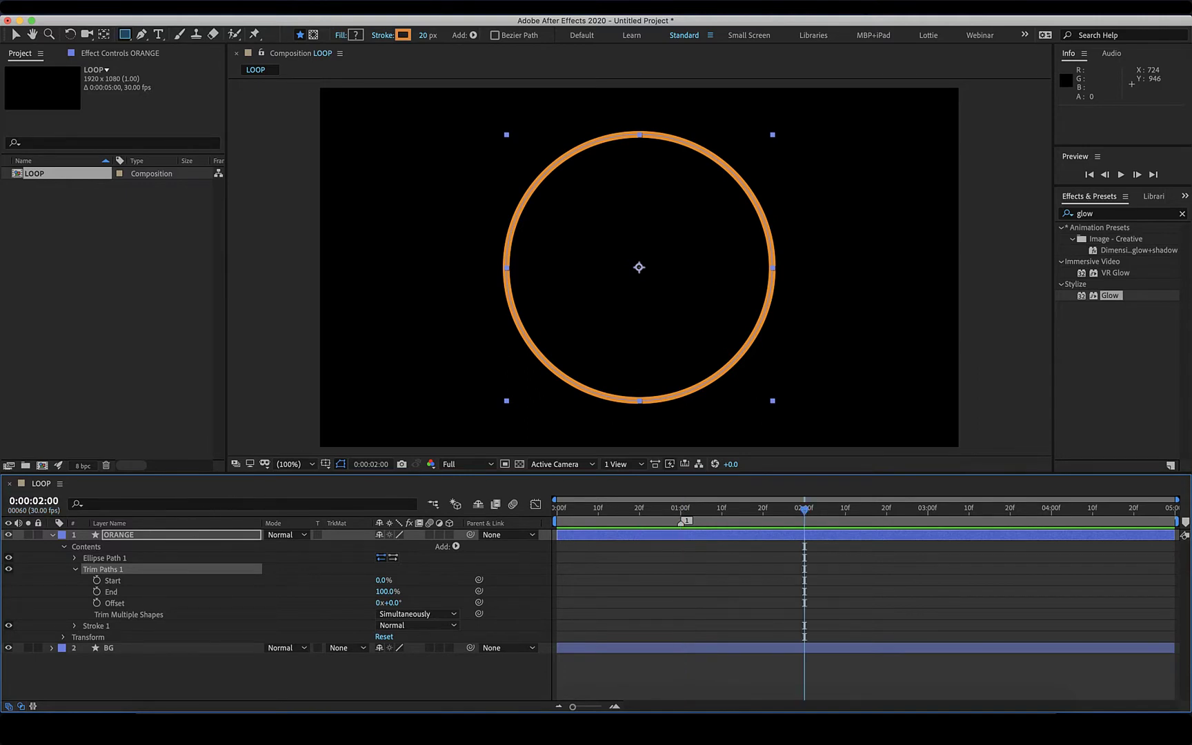
key(shift+2)
drag(1051, 508, 927, 509)
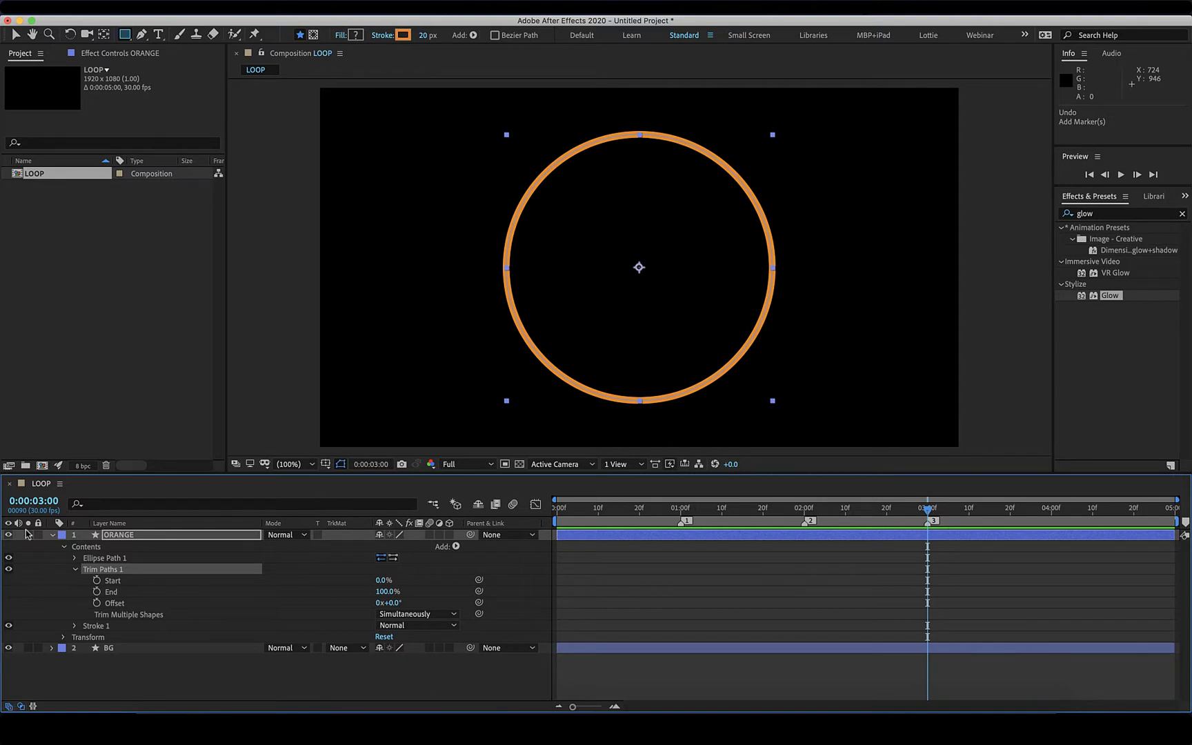
click(38, 498)
text(400)
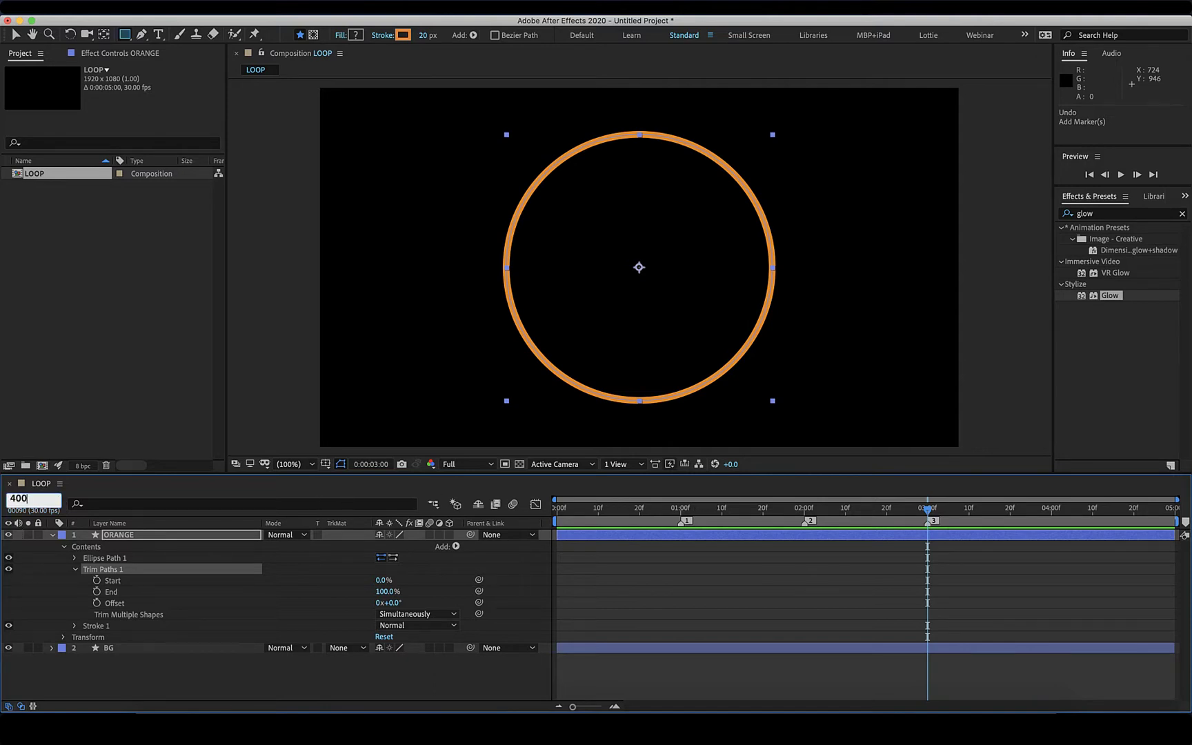
key(Return)
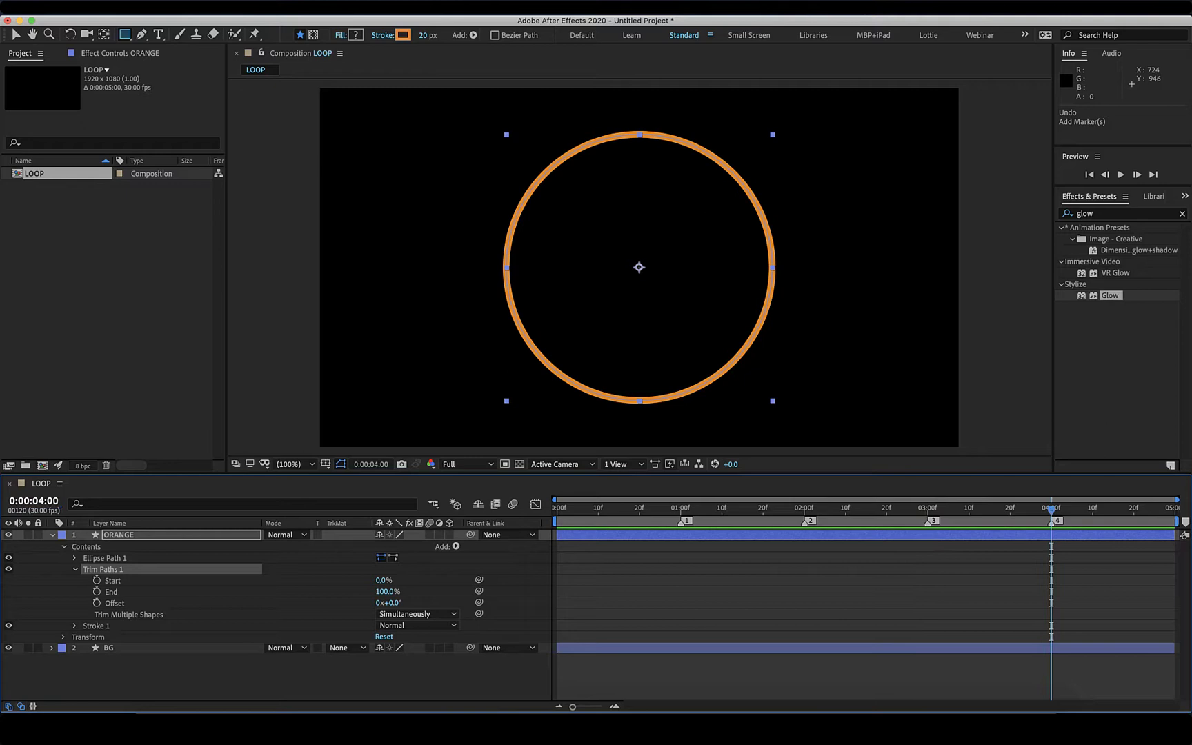
key(Page_Down)
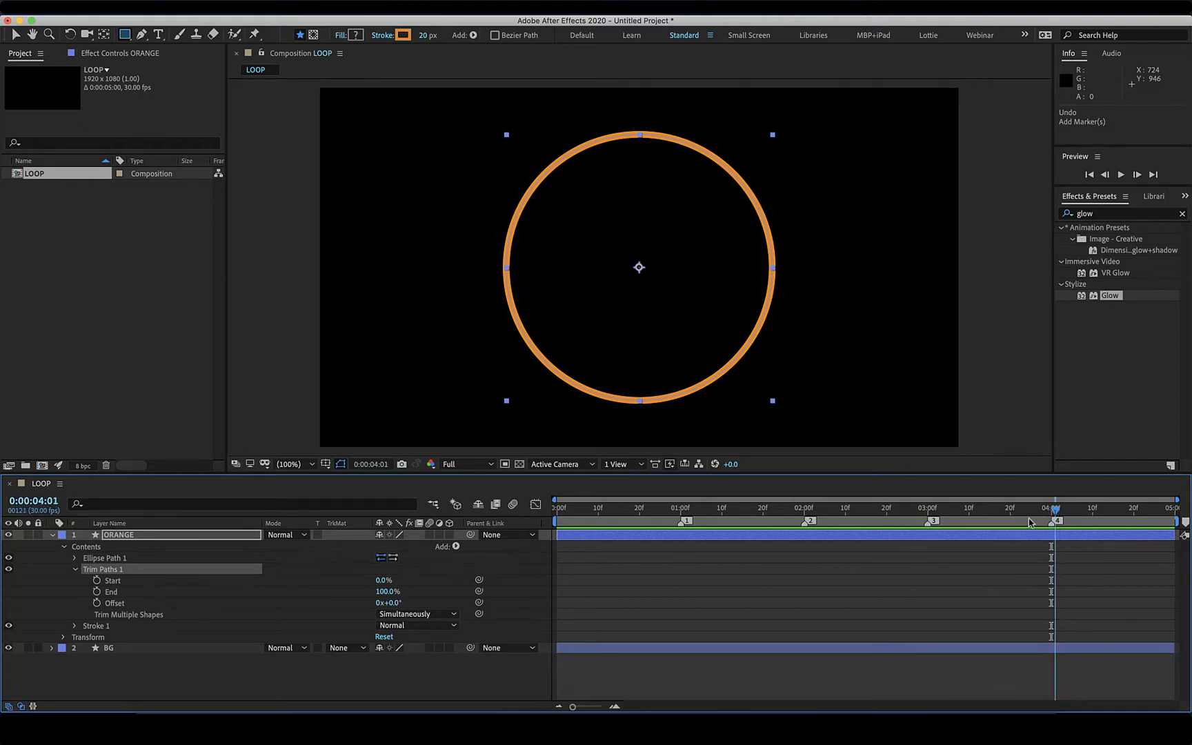
key(Home)
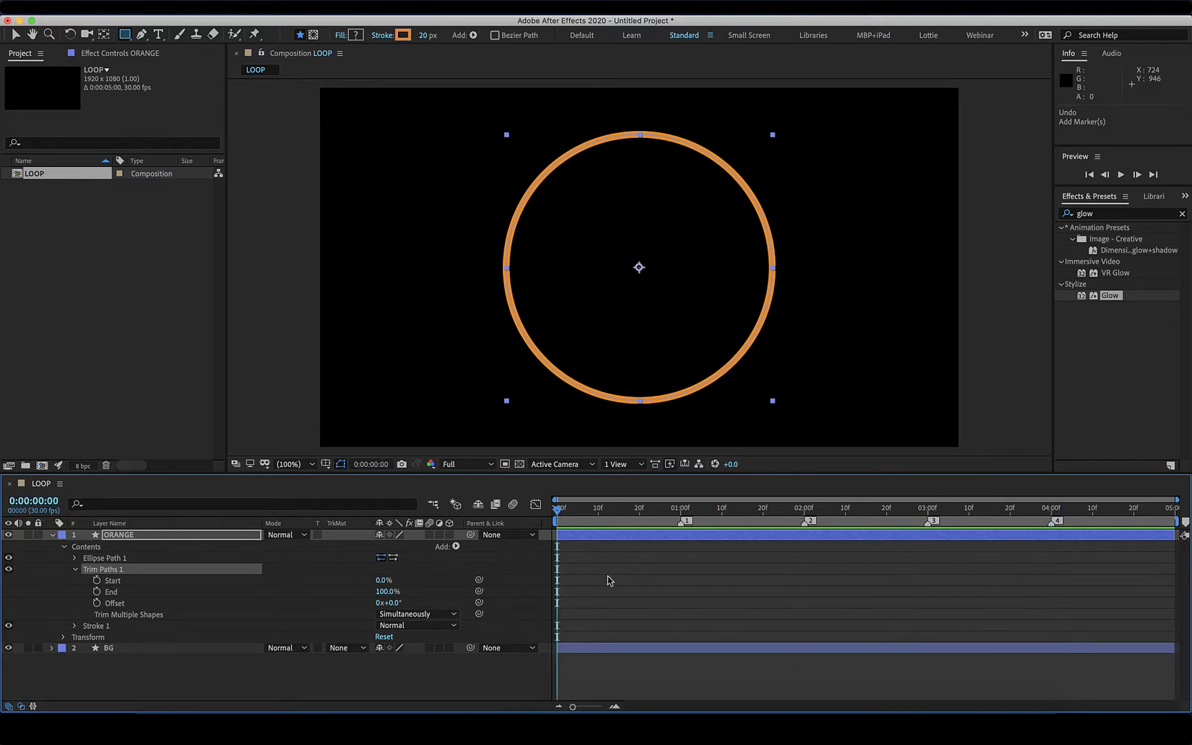
Keyframe Trim Paths Start from 0% at 0s to 100% at 1s and preview.
click(97, 581)
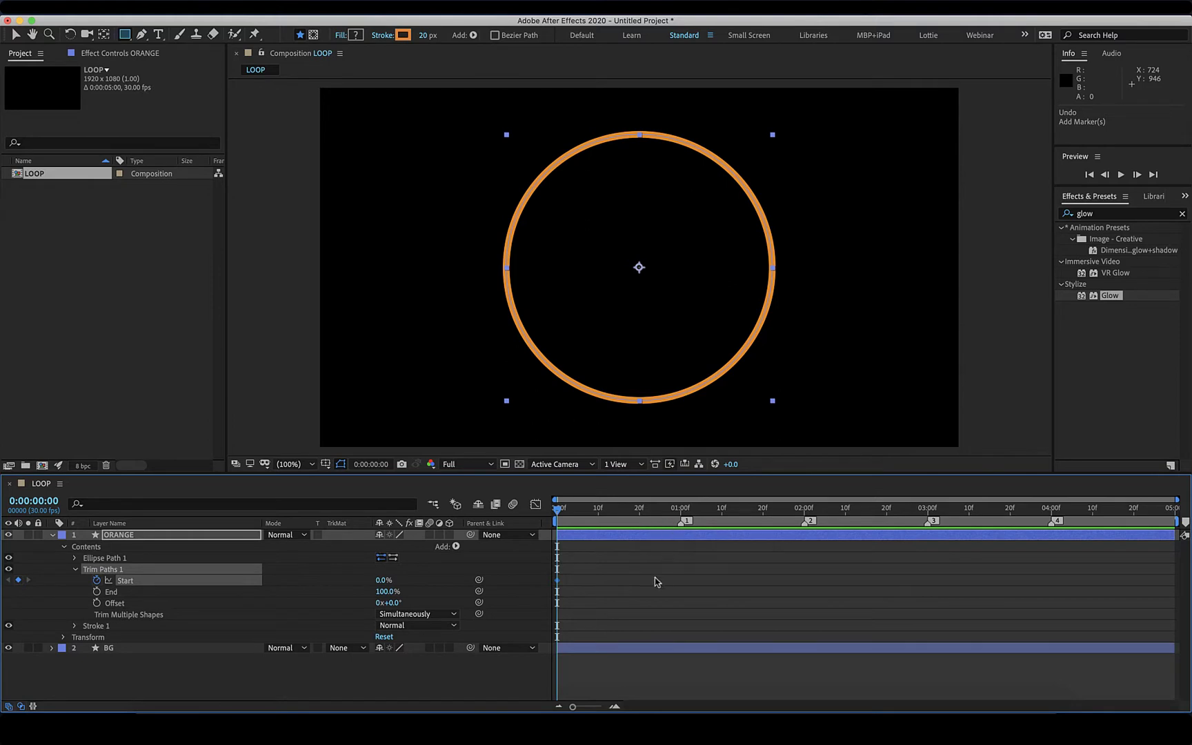
key(1)
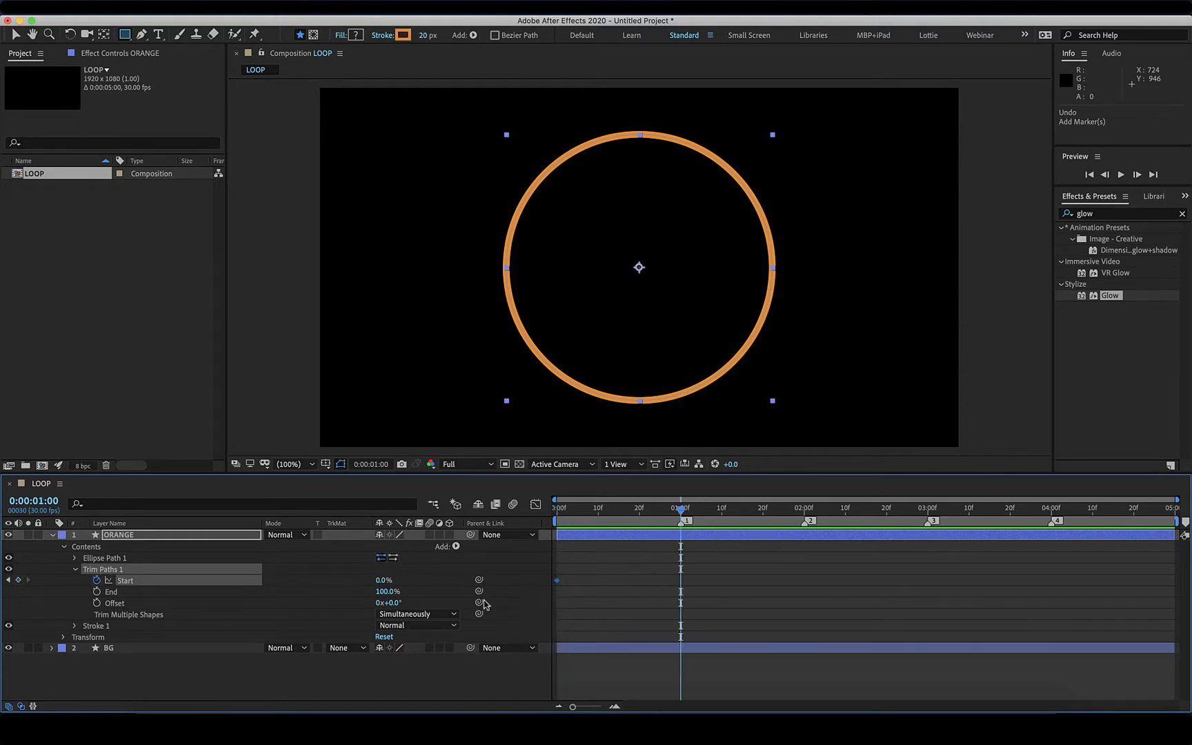
click(381, 580)
text(100)
key(Return)
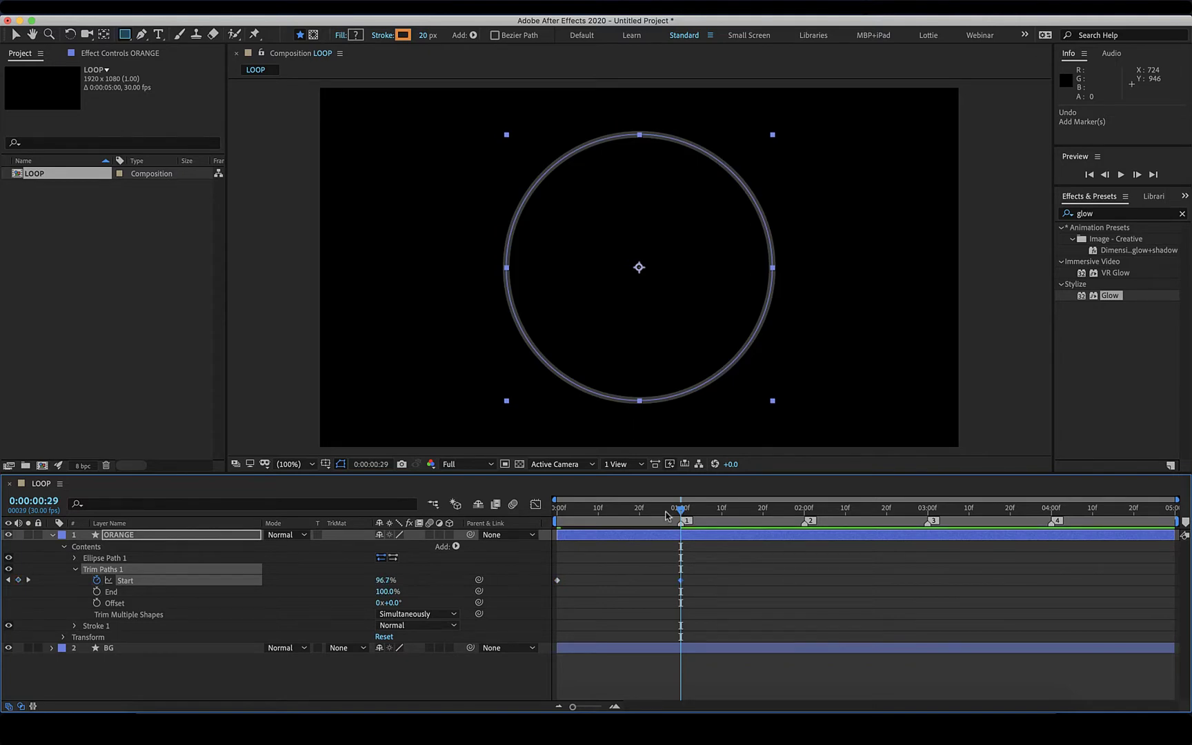
key(space)
Keyframe Trim Paths End from 0% at 1s to 100% at 2s.
click(96, 592)
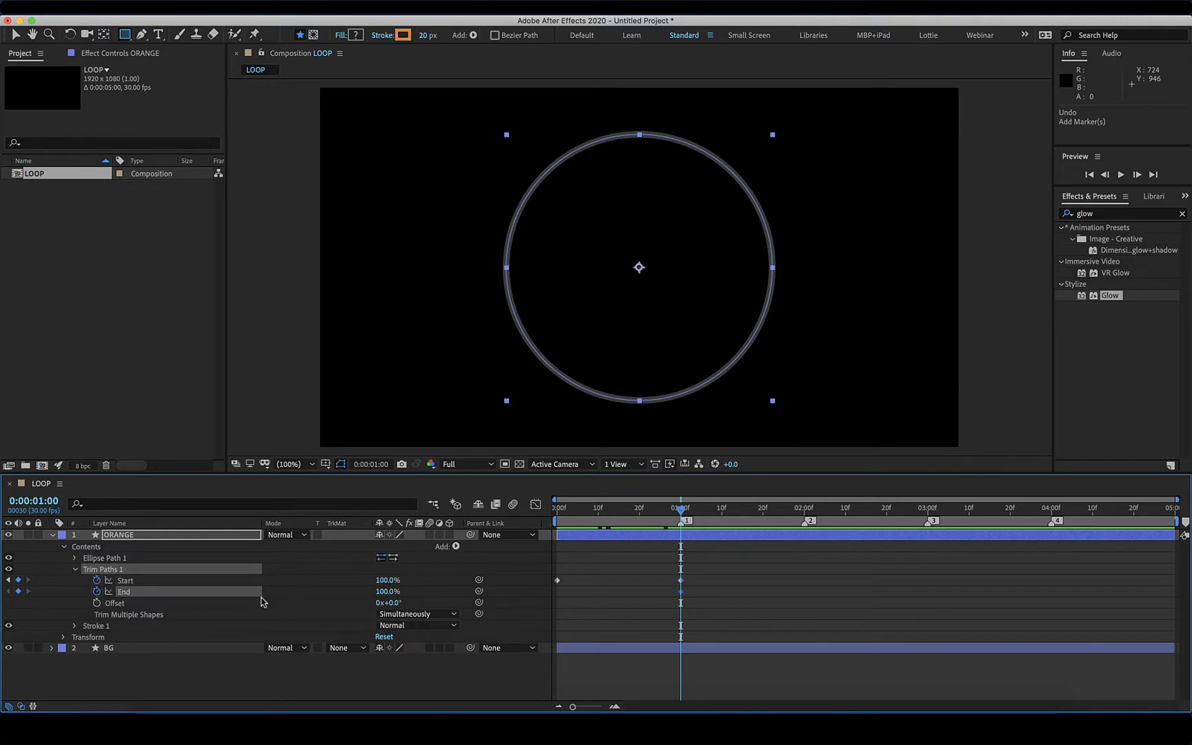
click(388, 592)
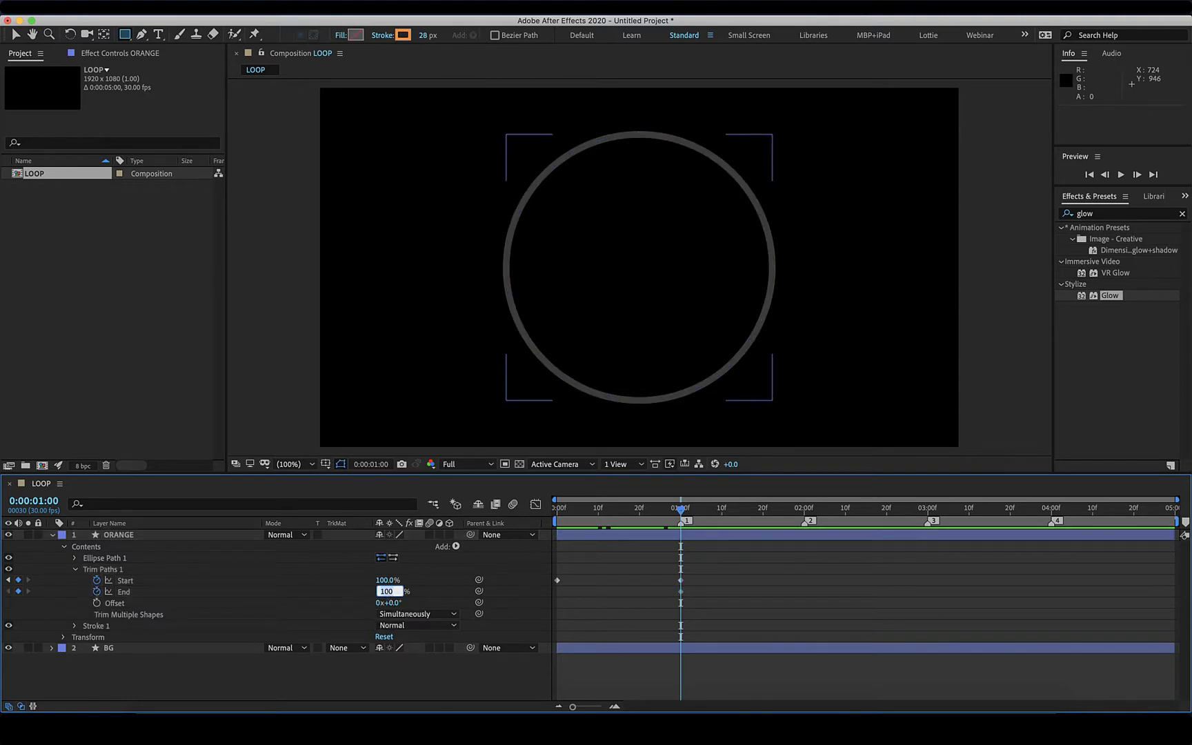
key(Return)
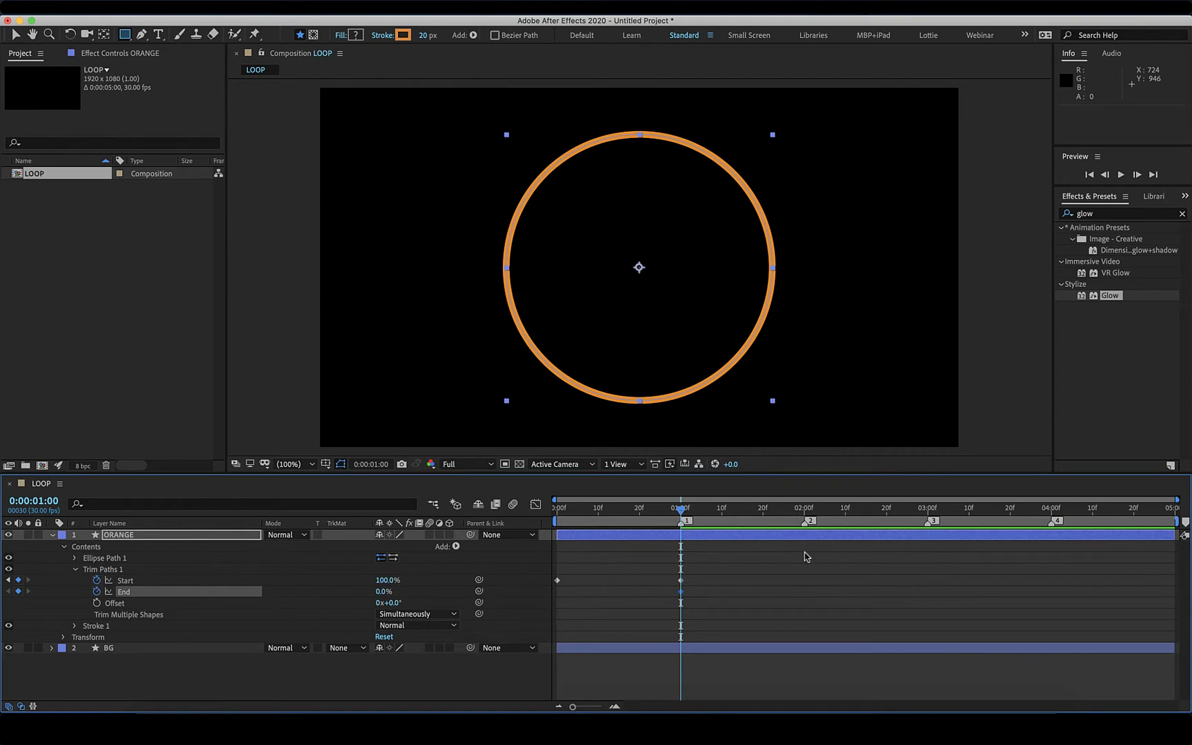
key(k)
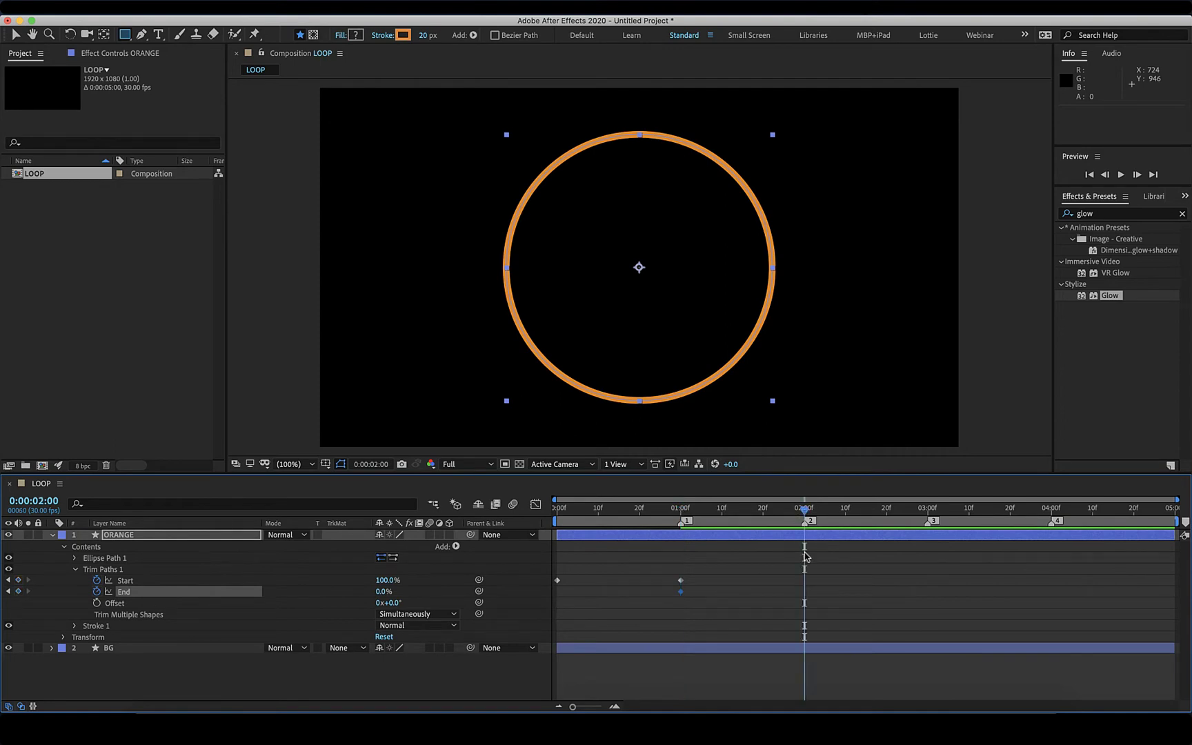
click(381, 592)
key(Return)
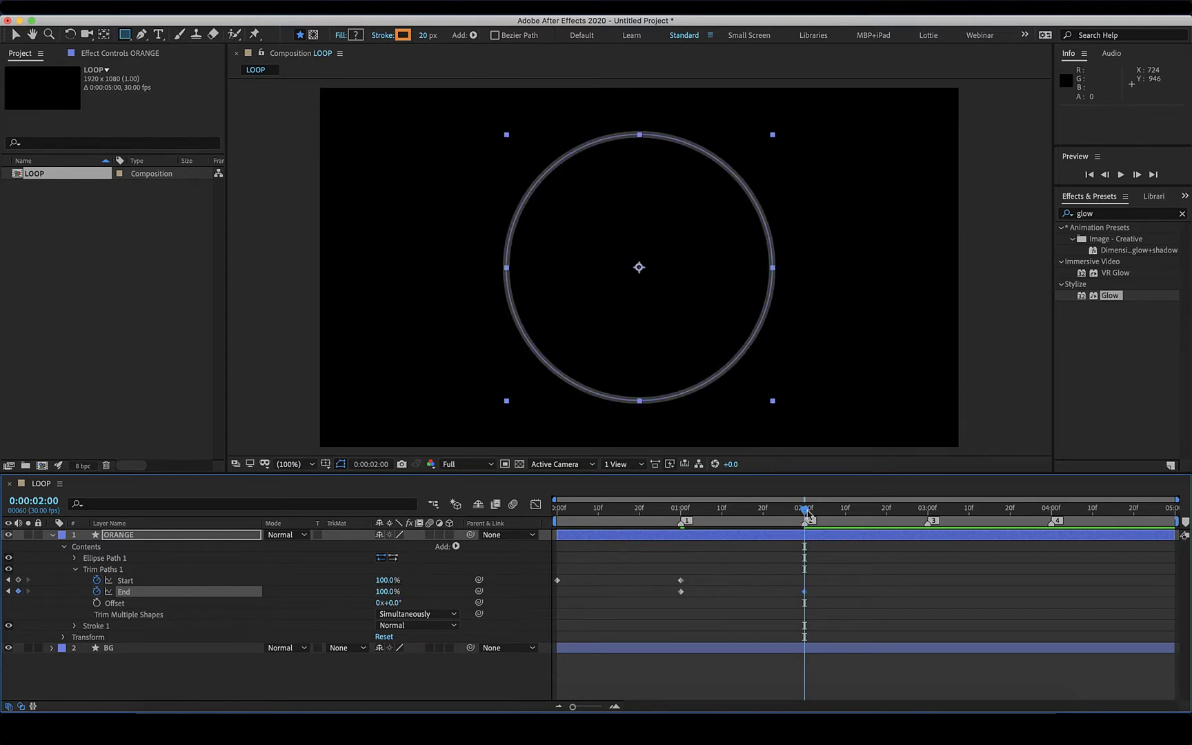
Set the ORANGE ring's Stroke 1 Line Cap to Round Cap.
mouse_move(807, 514)
mouse_down()
mouse_move(513, 543)
mouse_move(655, 540)
mouse_move(807, 561)
mouse_move(720, 561)
mouse_up()
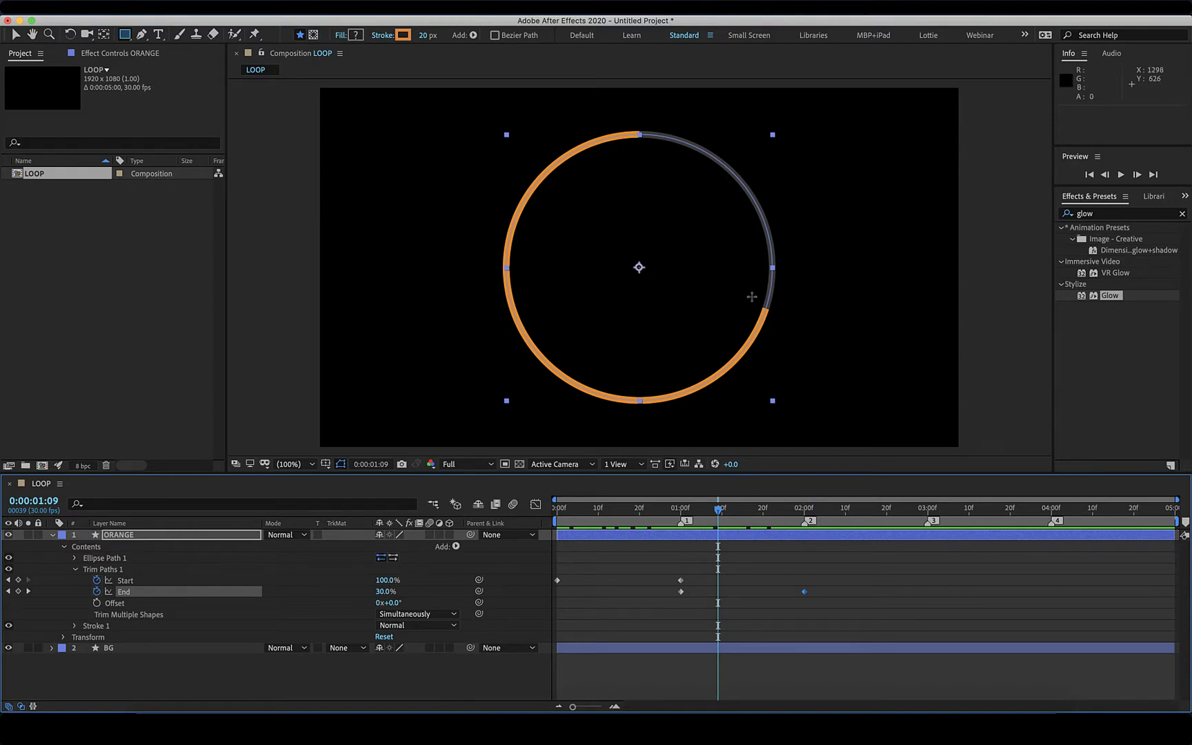
click(74, 626)
scroll(166, 619, down, 3)
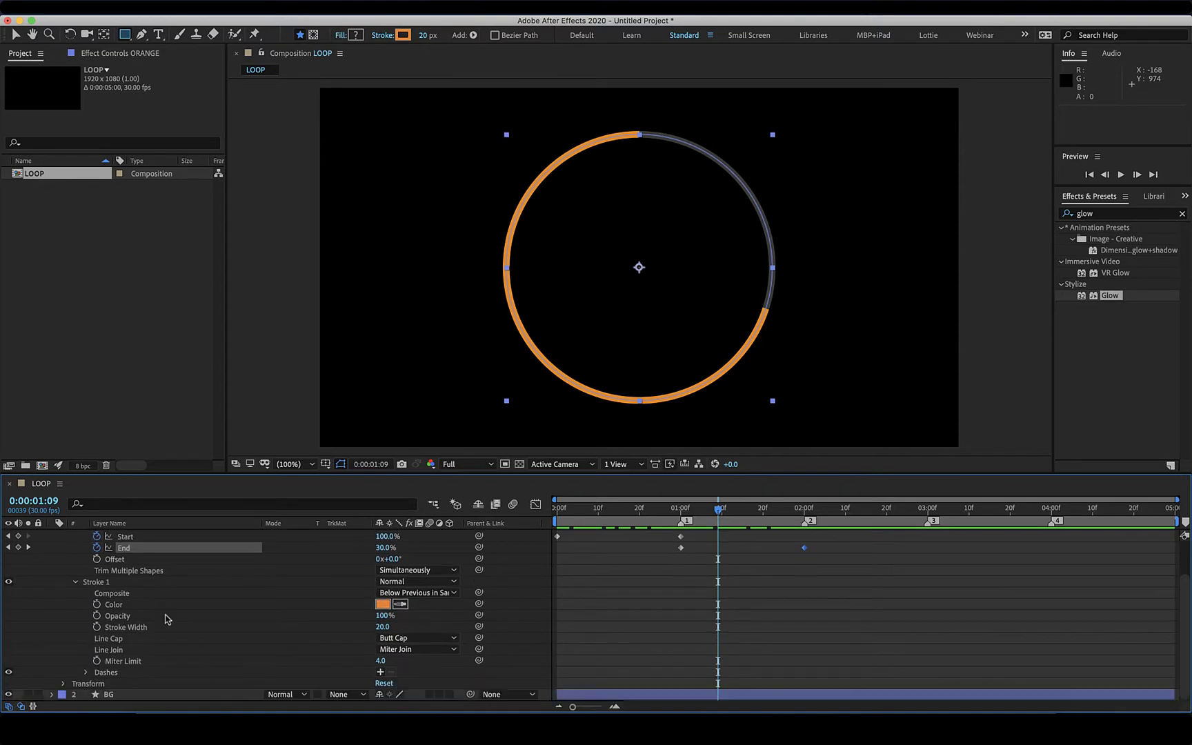
click(405, 642)
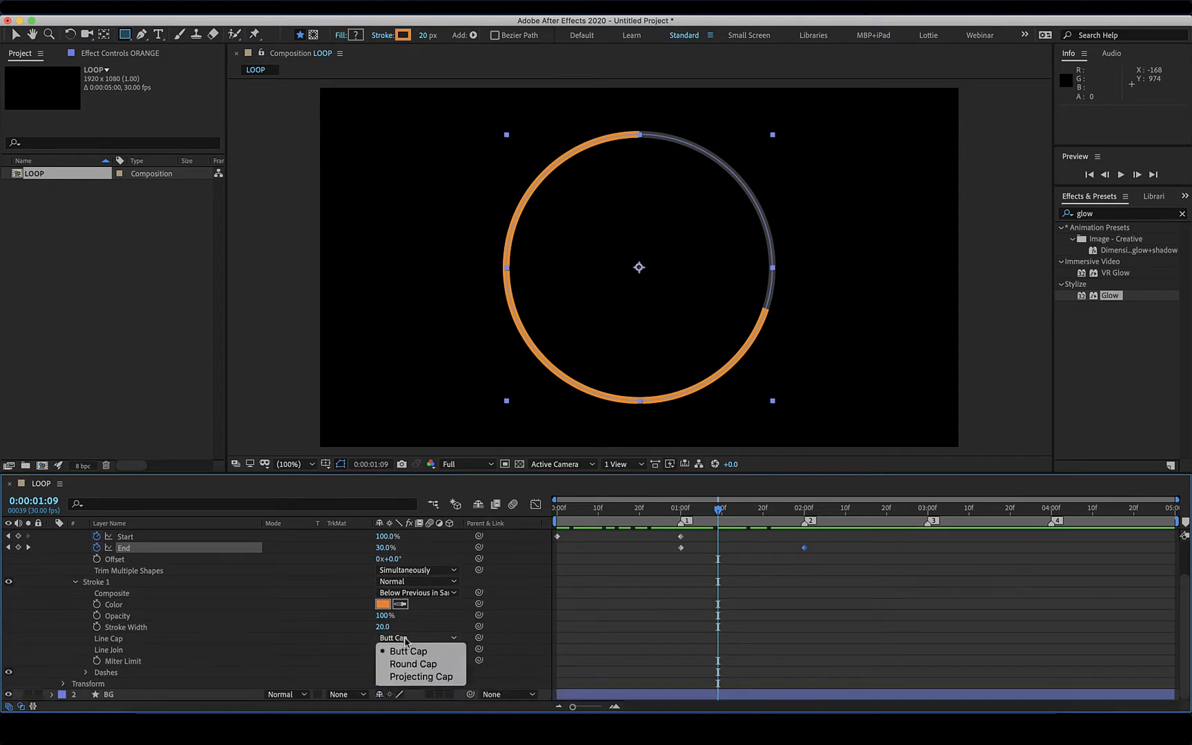
click(413, 663)
key(u)
click(166, 623)
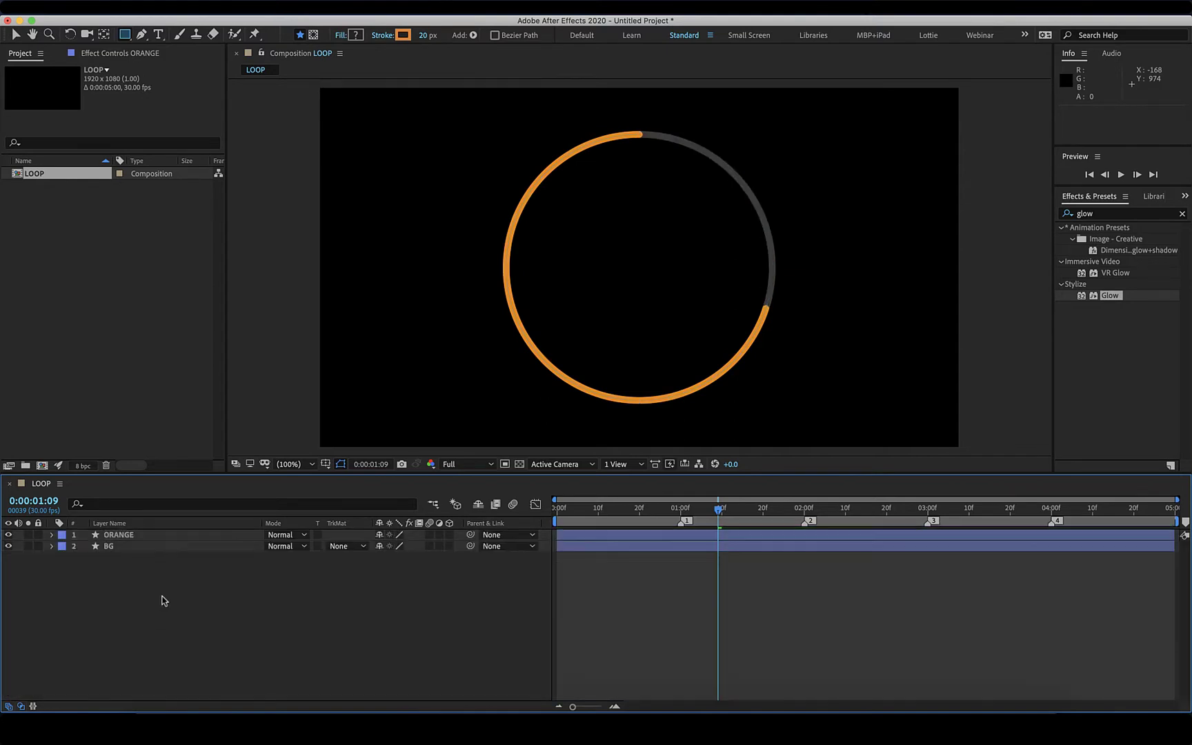
click(165, 535)
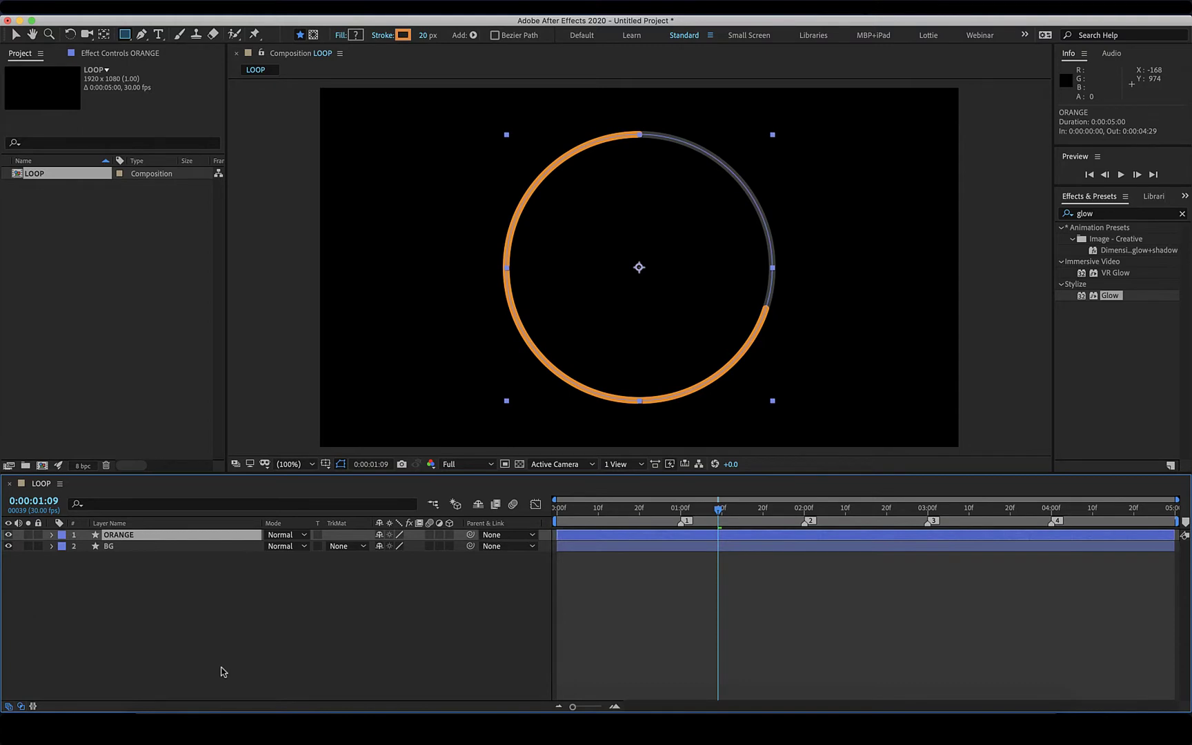
Duplicate the ORANGE layer, rename the copy WHITE and place it below ORANGE.
key(ctrl+d)
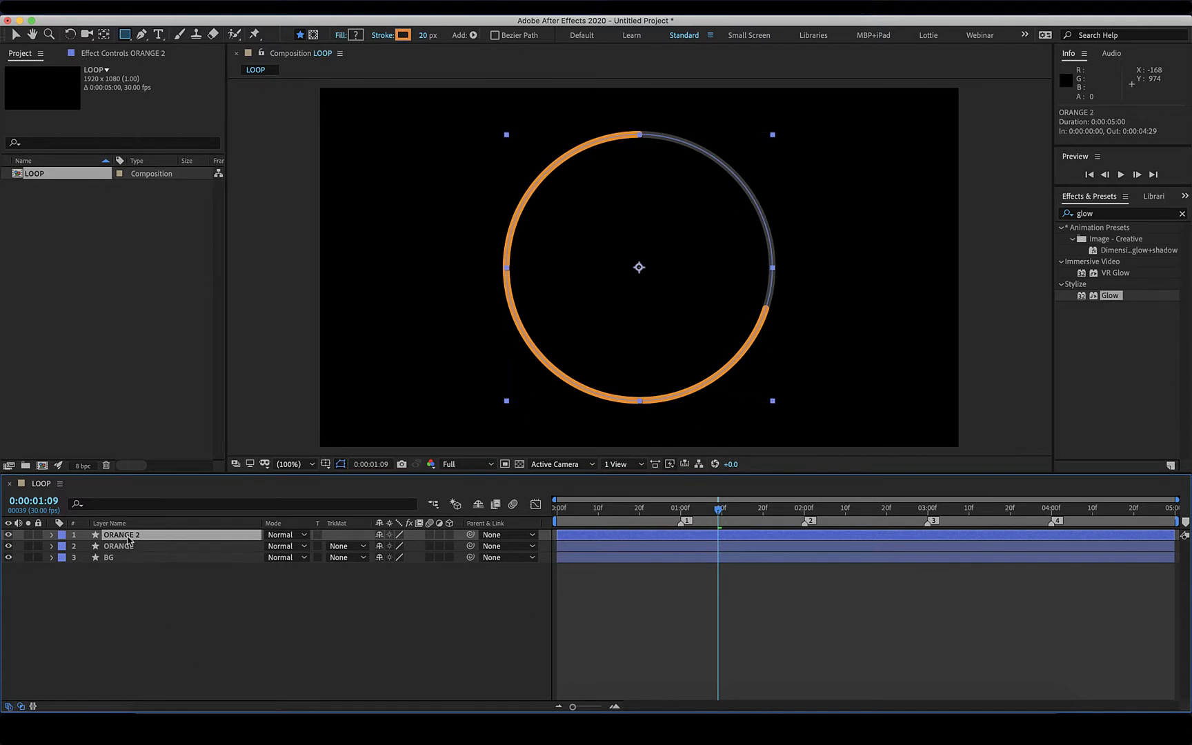
key(Return)
text(WHITE)
key(Return)
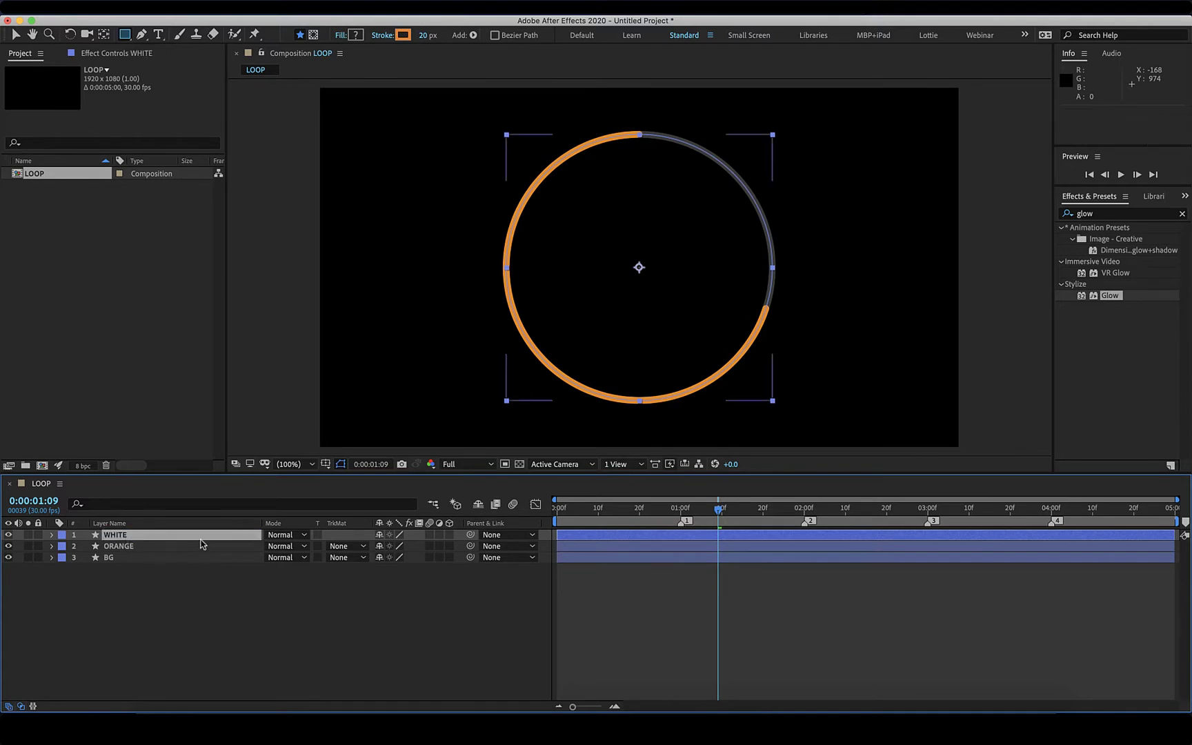
drag(200, 542, 180, 558)
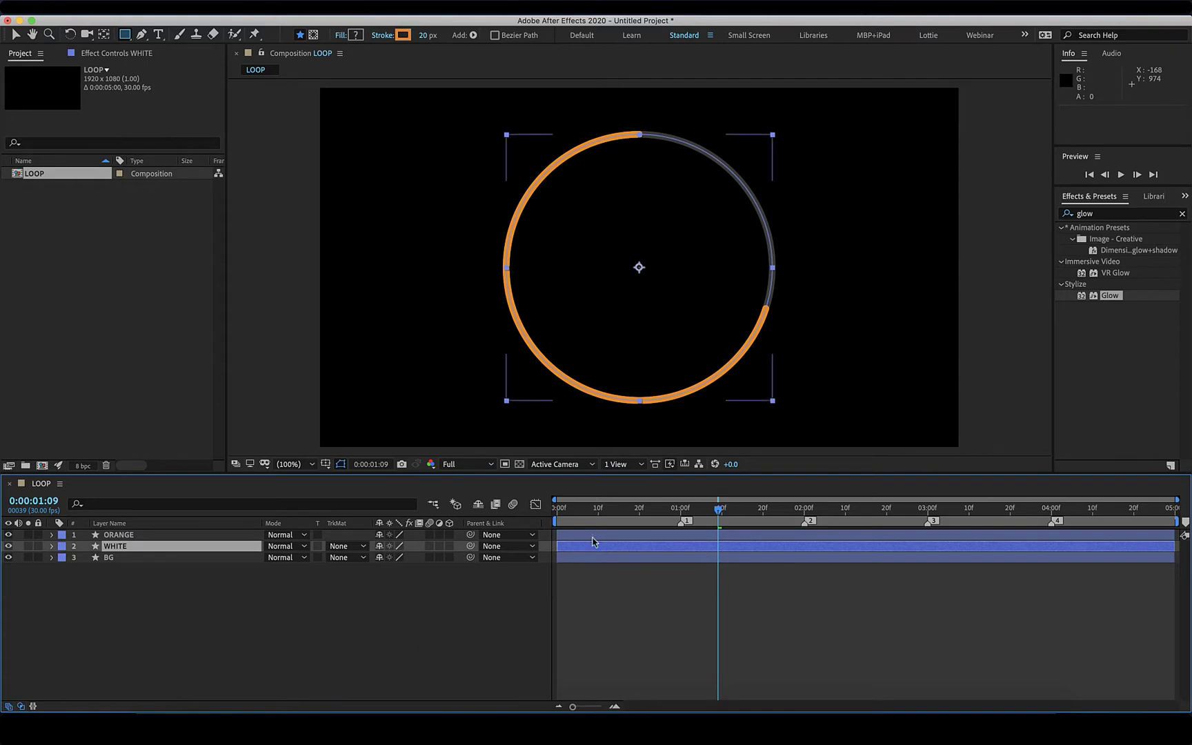
End both ORANGE and WHITE at 2 seconds and slide WHITE to start at 2 seconds.
drag(720, 512, 807, 533)
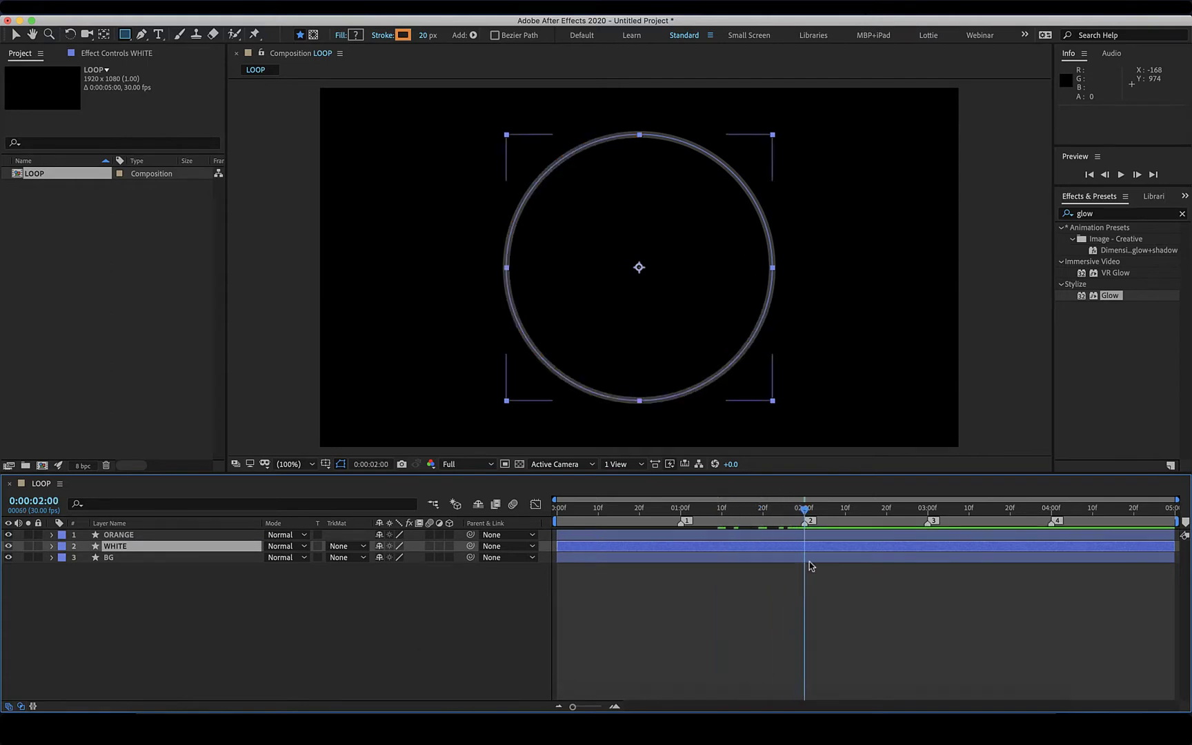
click(769, 535)
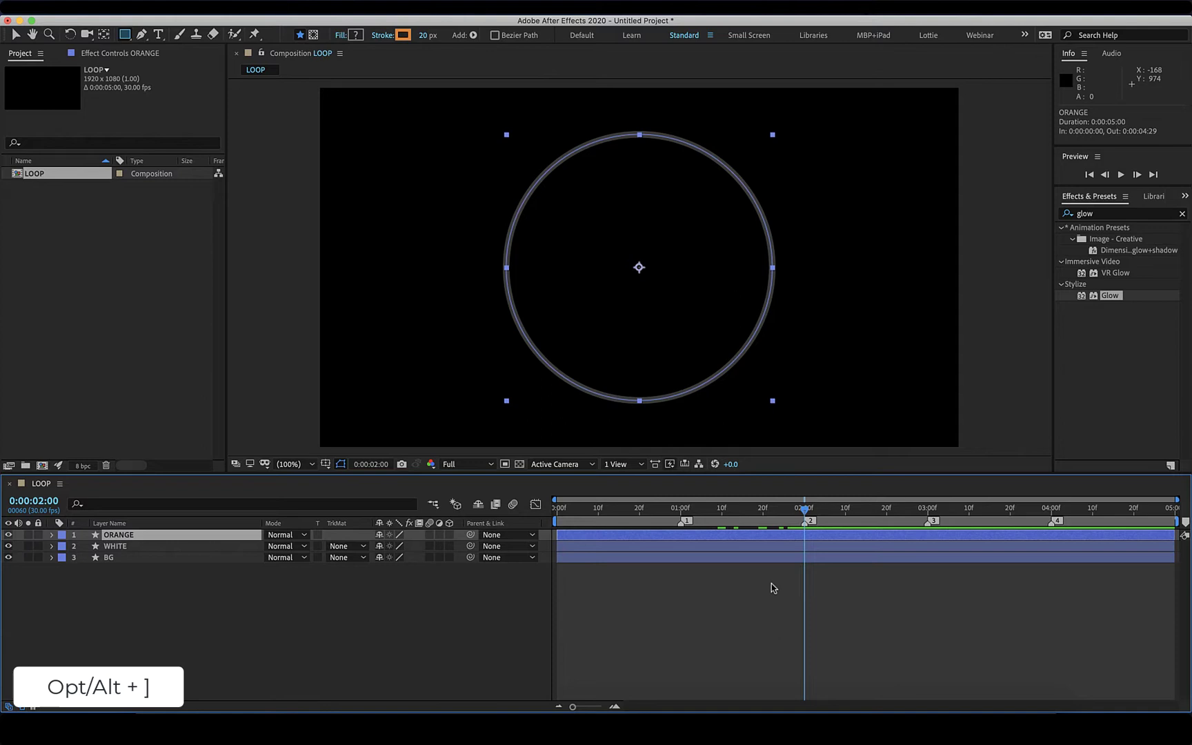
key(alt+bracketright)
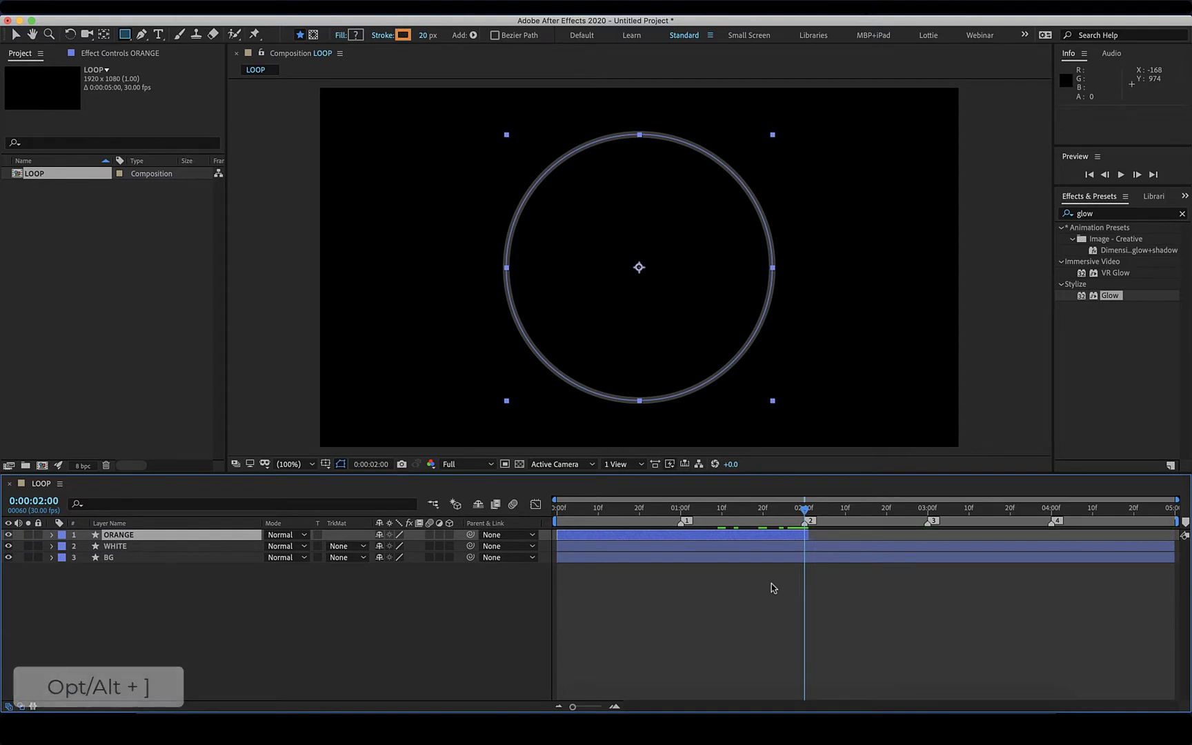
click(771, 547)
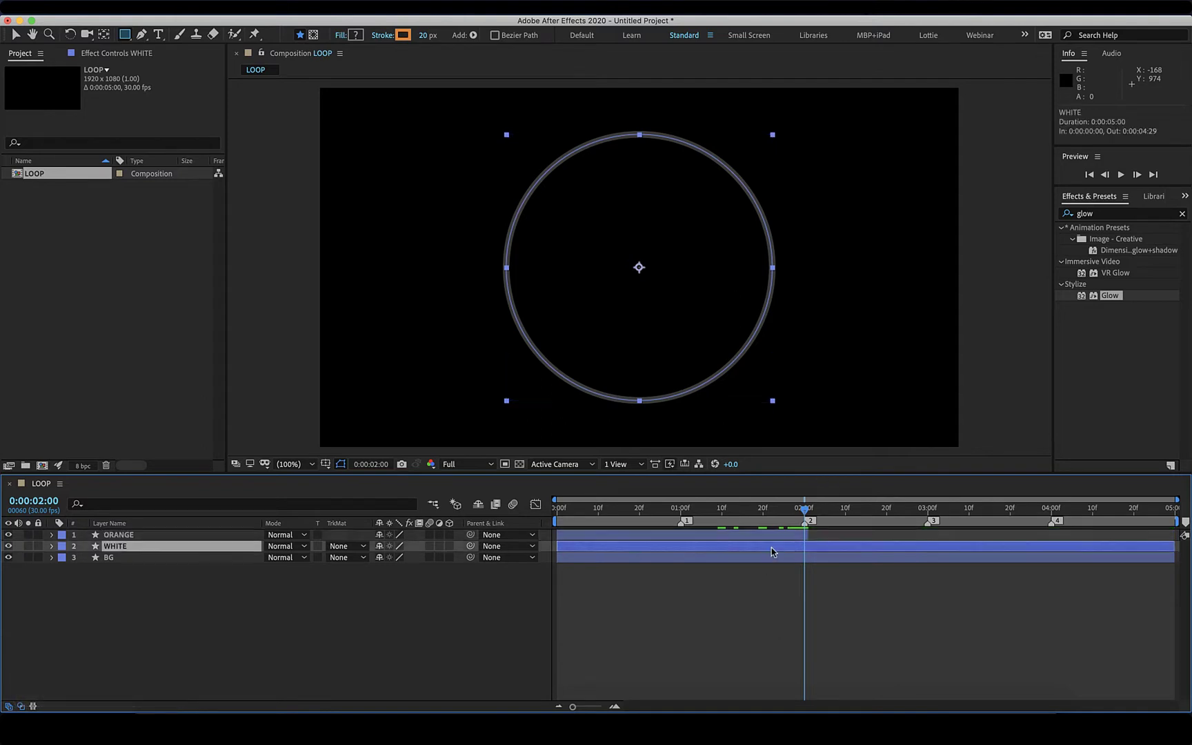
key(alt+bracketright)
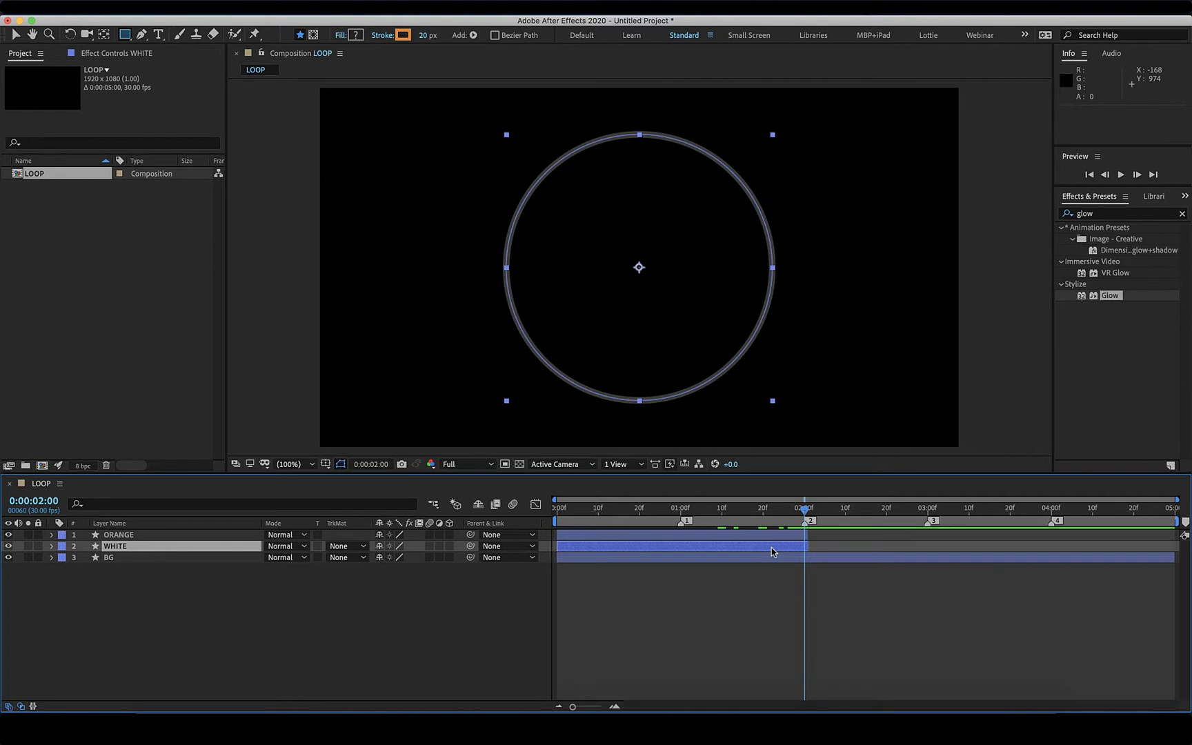
drag(630, 548, 879, 554)
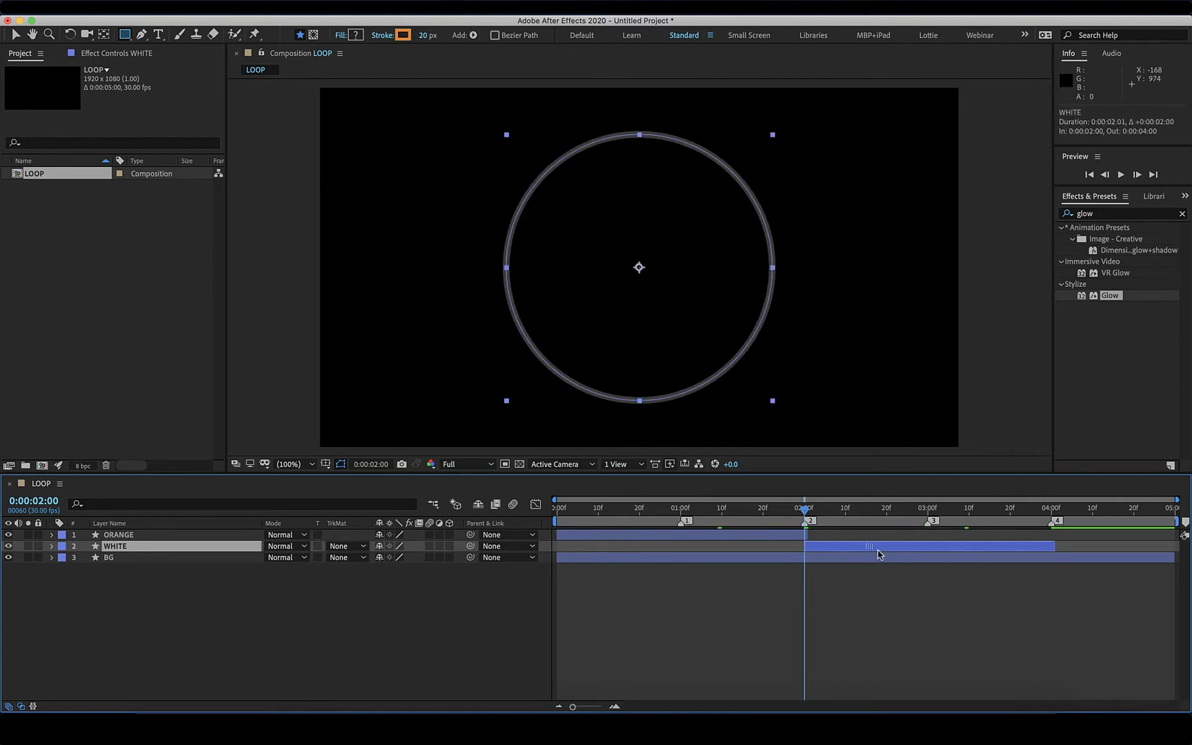
key(Home)
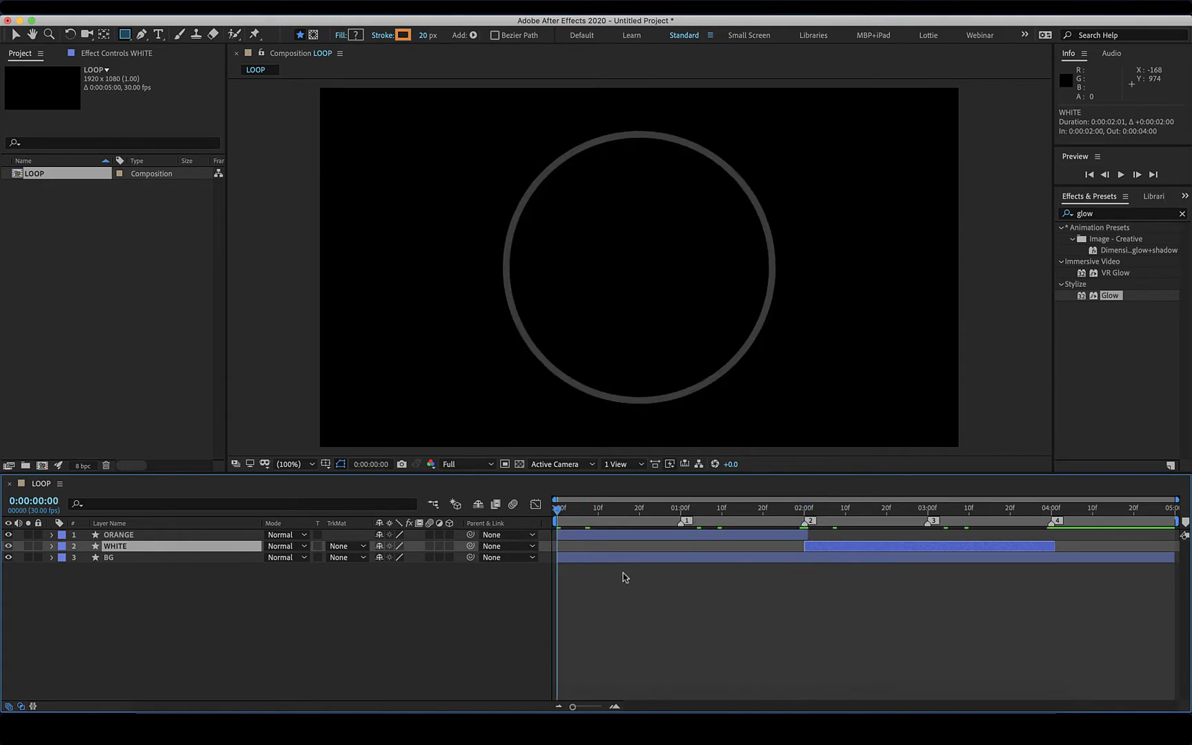
Change the WHITE layer's ring stroke colour to white.
click(50, 546)
click(65, 557)
click(74, 592)
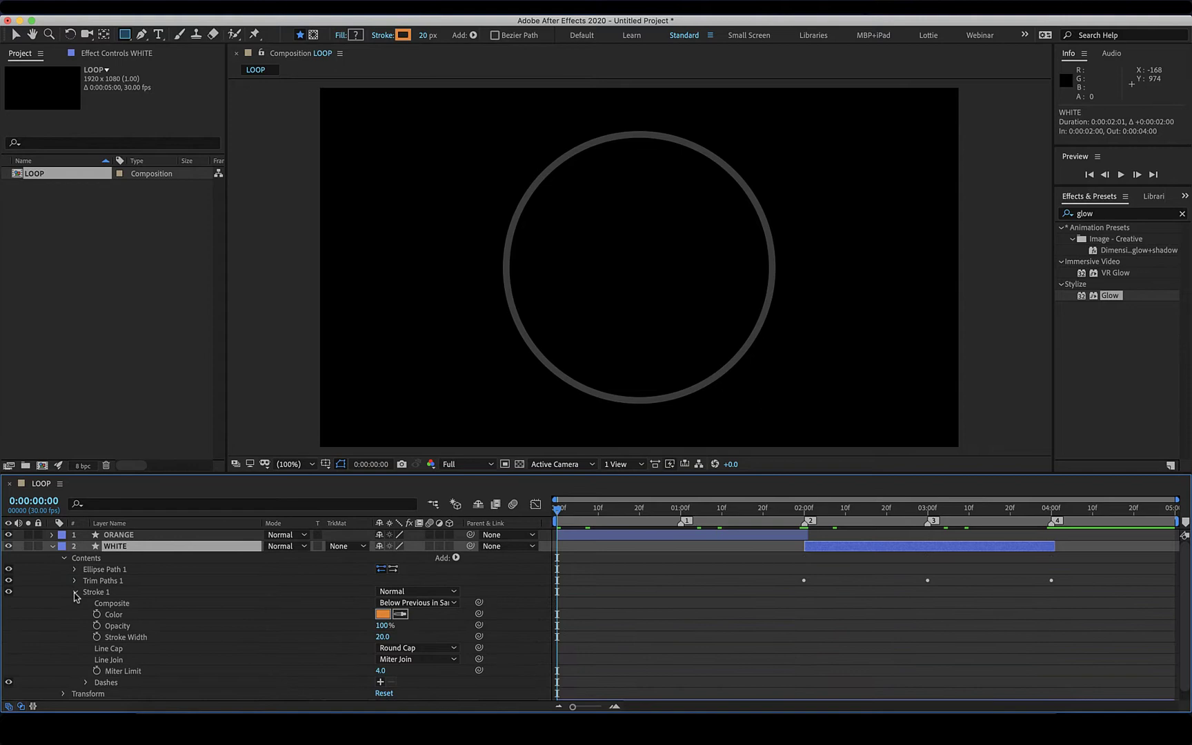
click(382, 614)
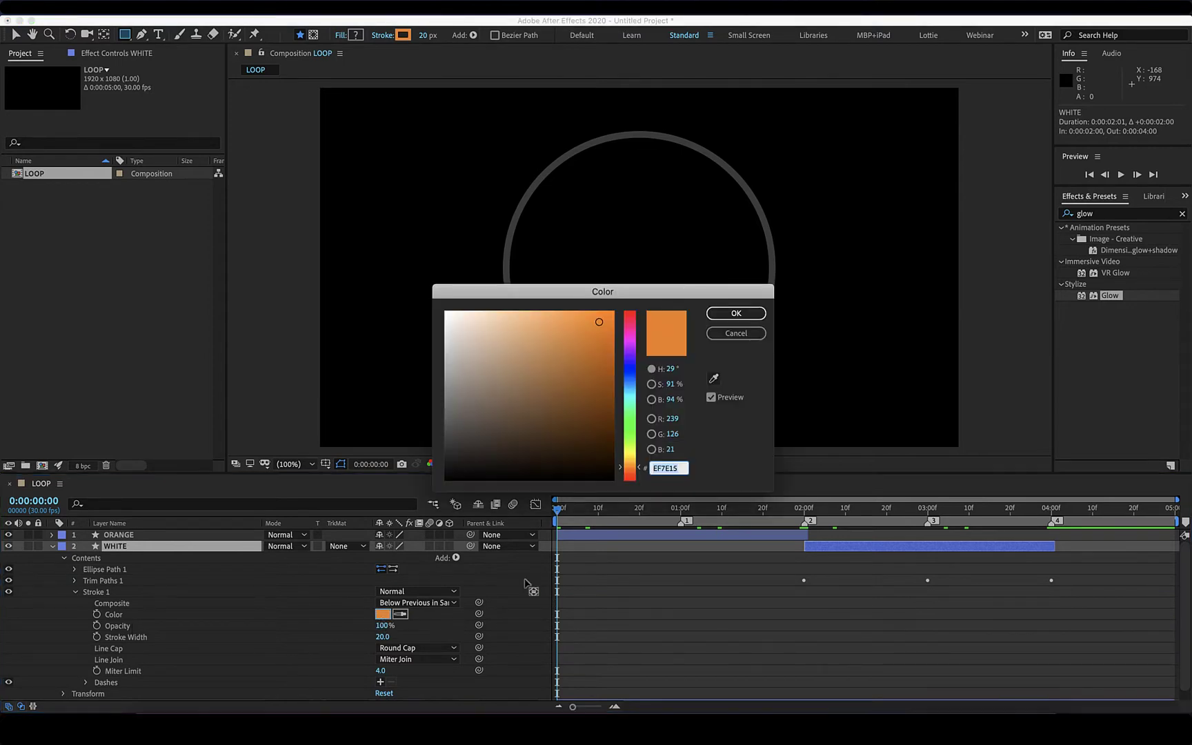
click(462, 385)
drag(377, 300, 338, 245)
click(736, 313)
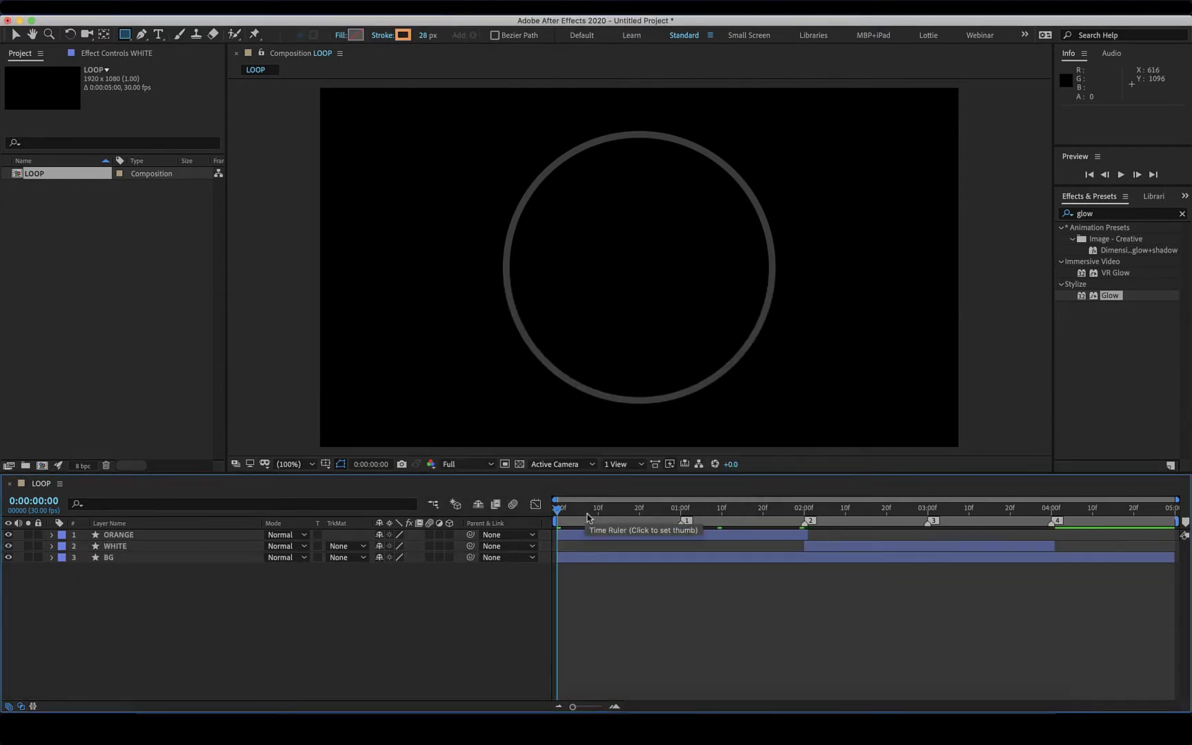
Deselect all layers and preview the orange-then-white loop.
click(631, 646)
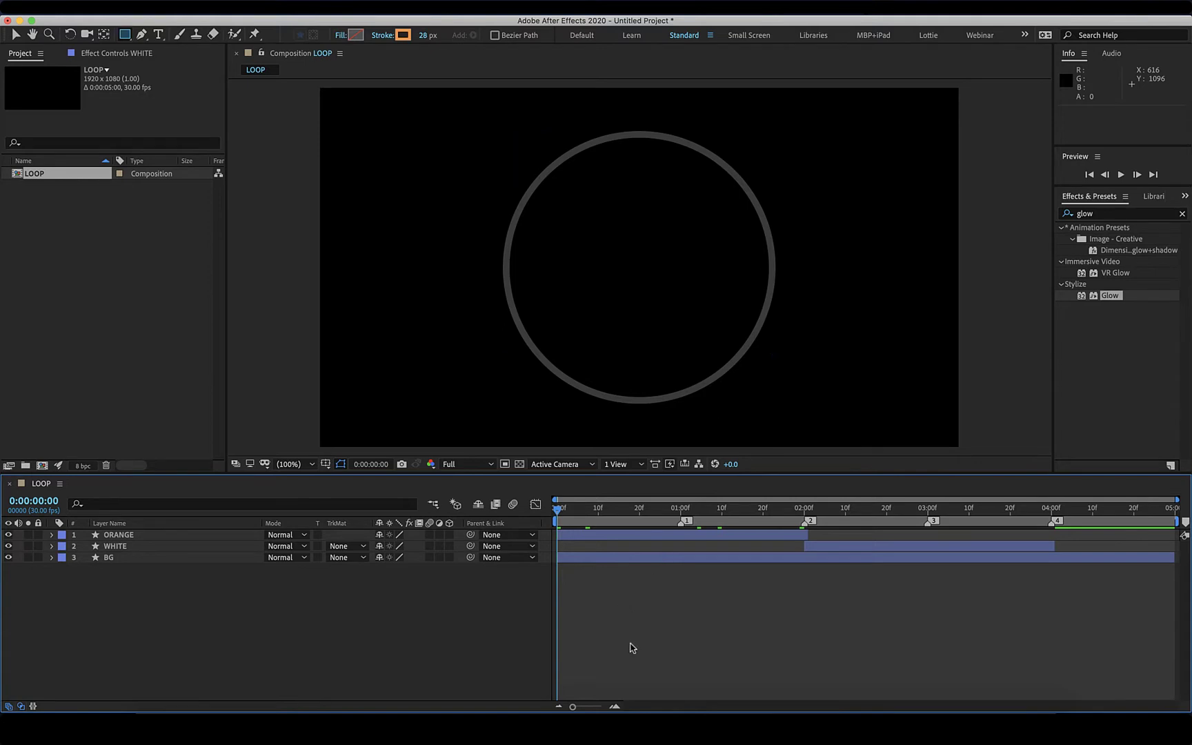
key(space)
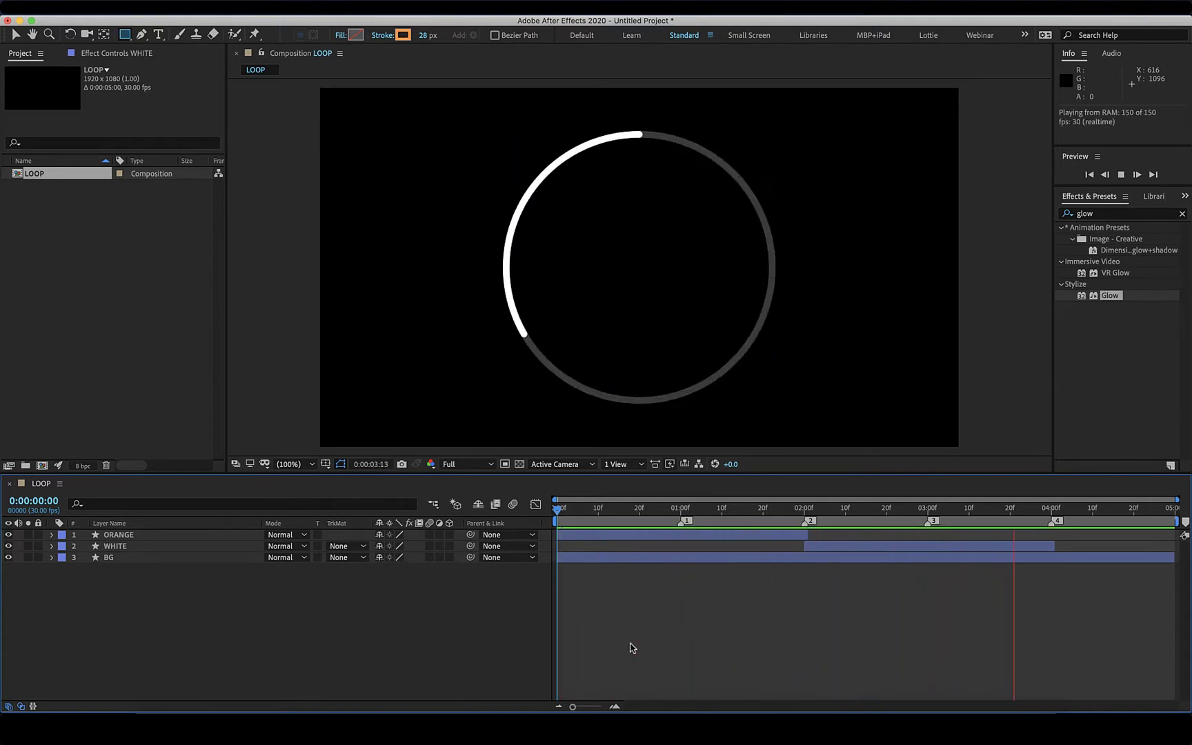
key(space)
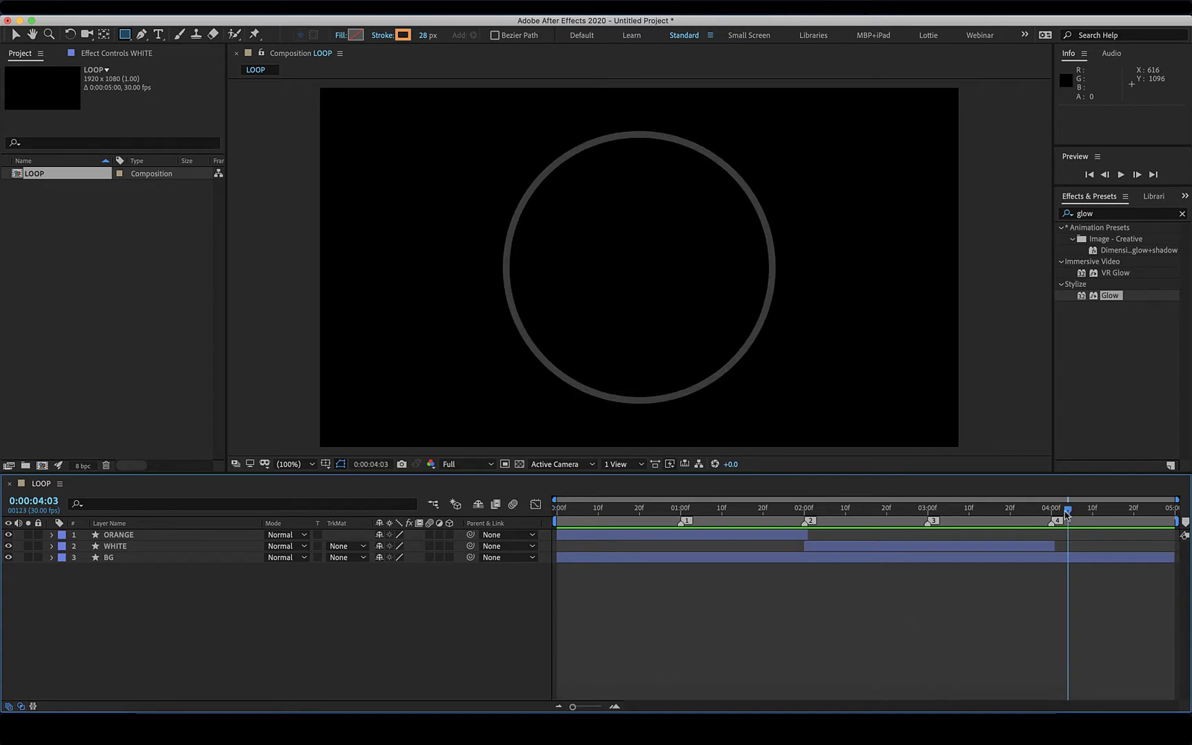
End the work area at 0:00:04:00 and trim the LOOP composition to it.
drag(1066, 514, 1051, 498)
click(1057, 540)
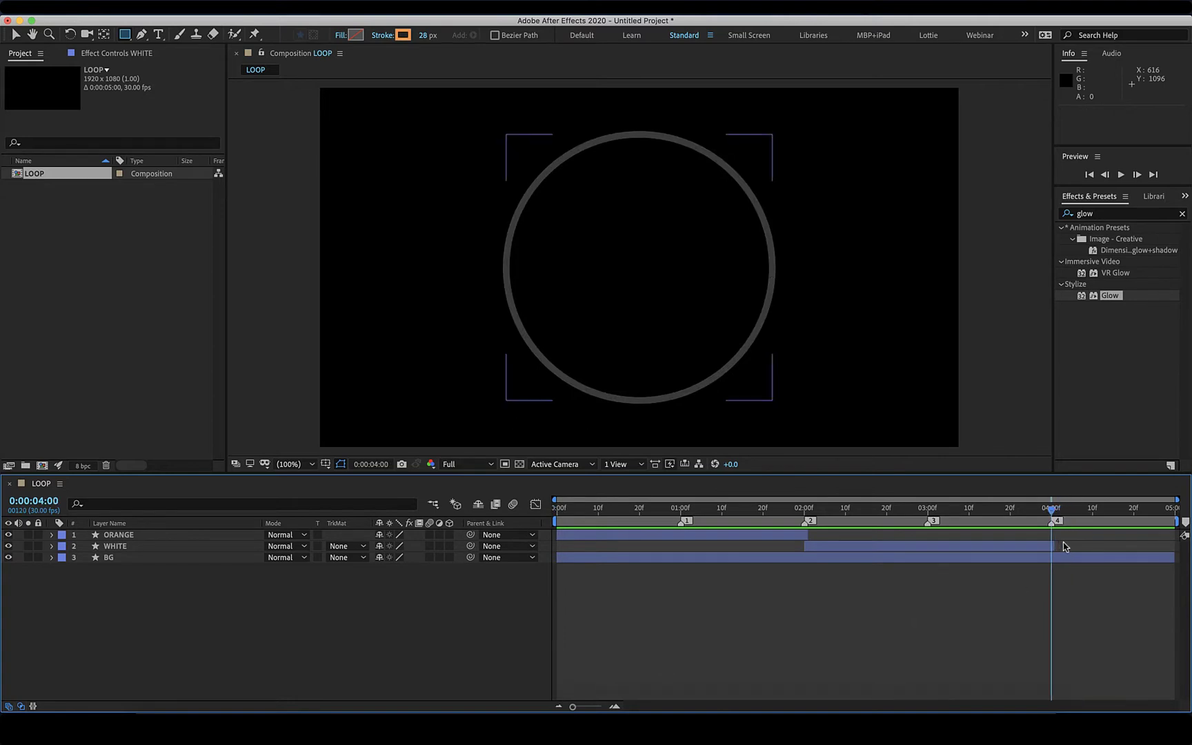
key(n)
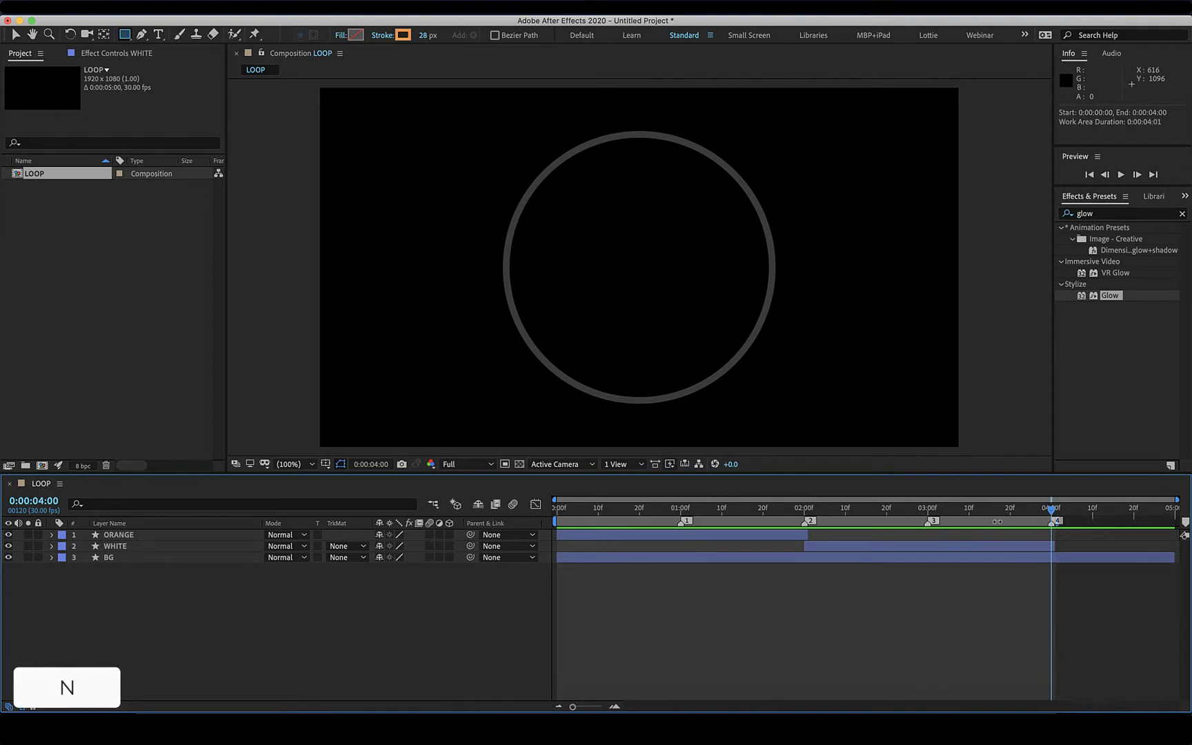
right_click(984, 522)
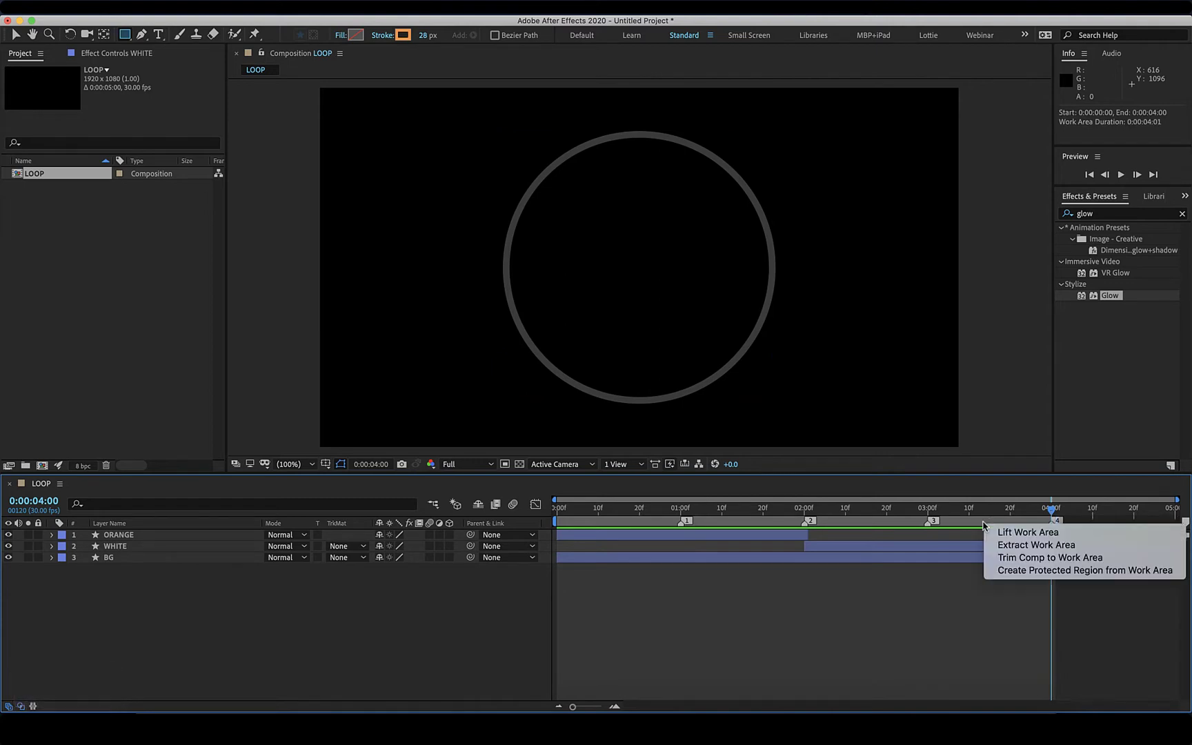
click(1010, 558)
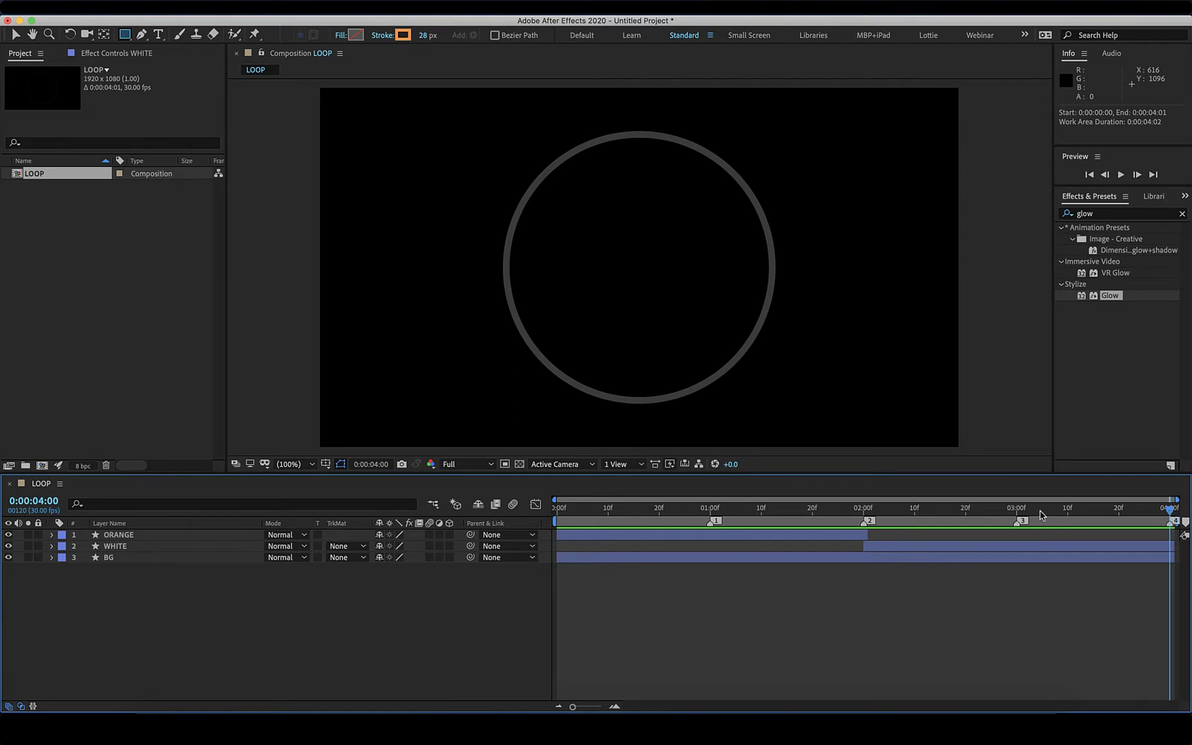
Preview the loop, then scrub back to check the orange arc.
key(space)
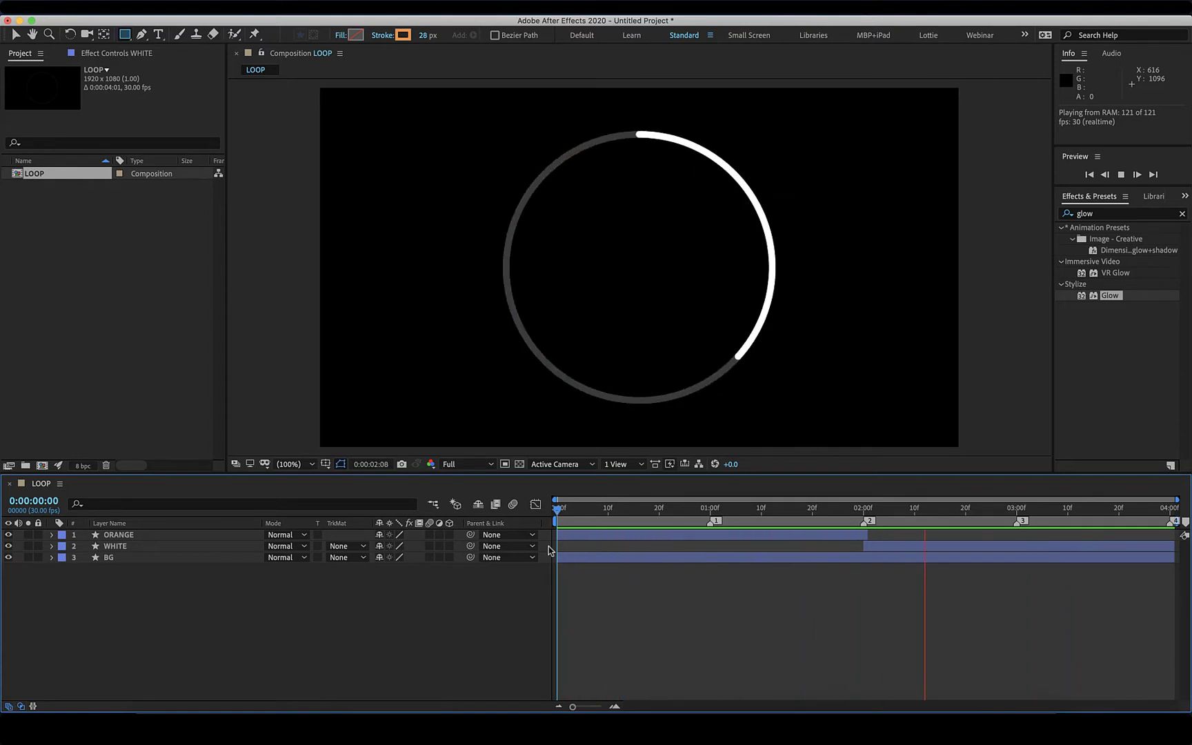
key(space)
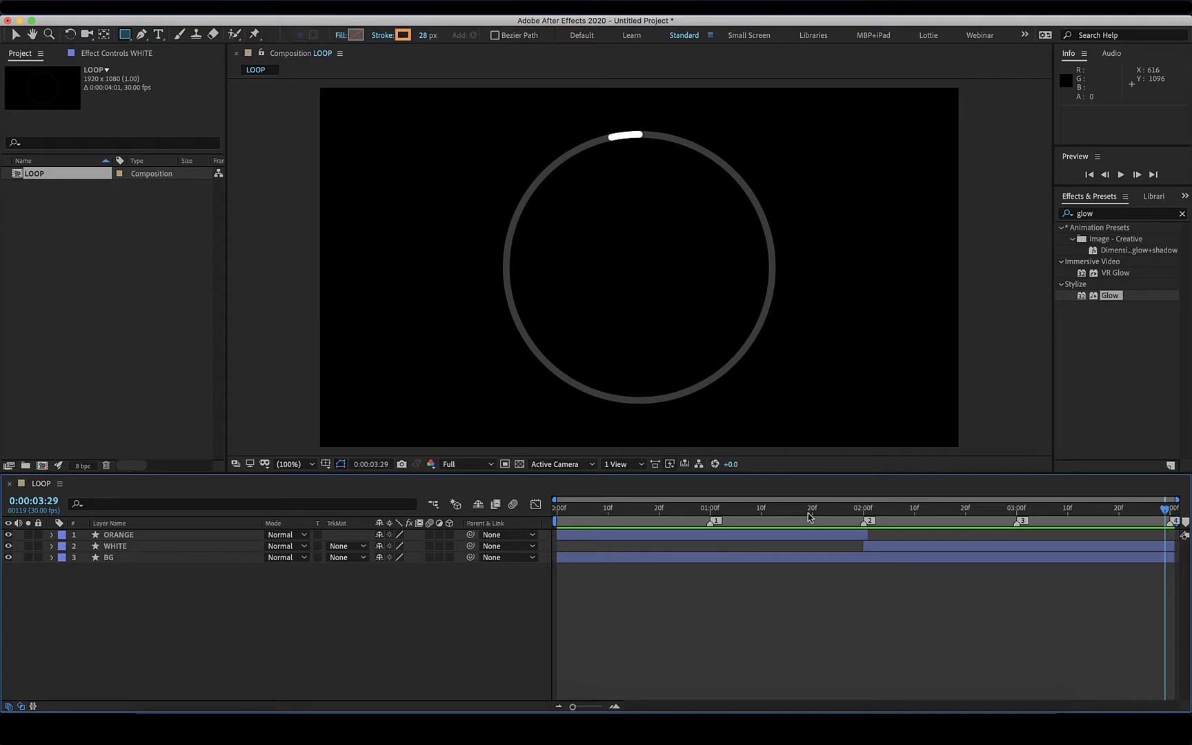
drag(809, 515, 775, 524)
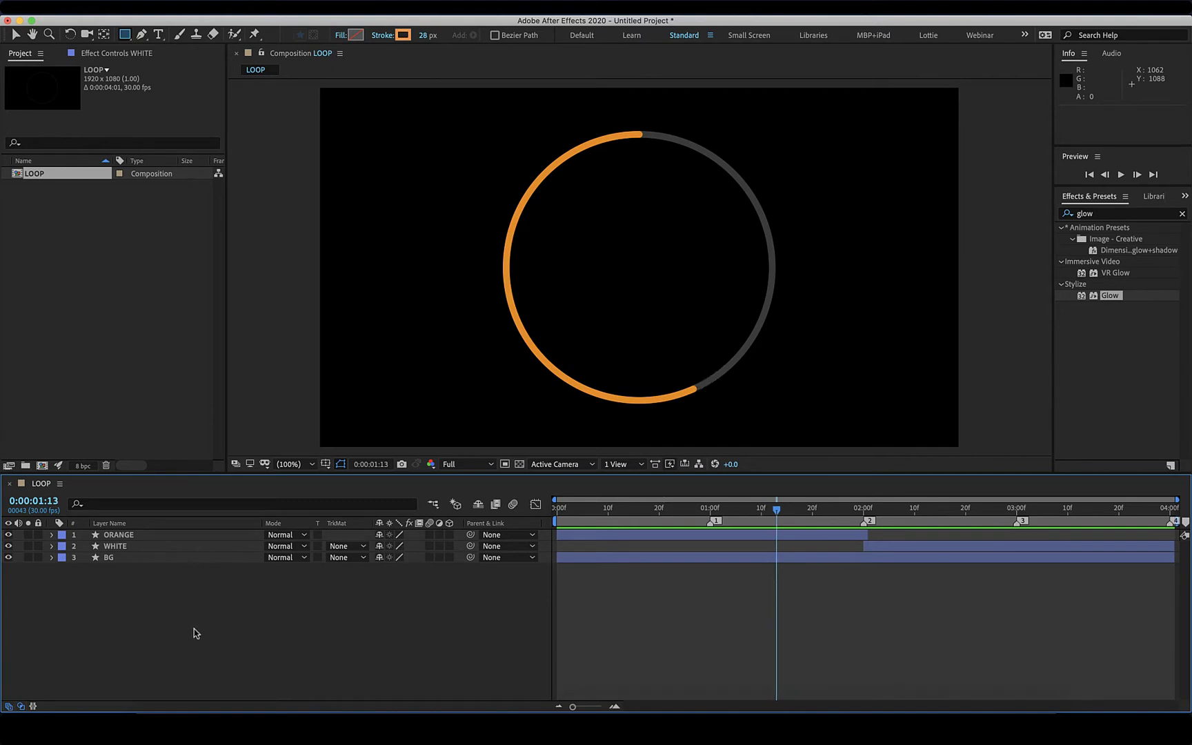
Pre-compose the ORANGE and WHITE layers into a precomp named STROKES.
click(165, 534)
shift+click(164, 547)
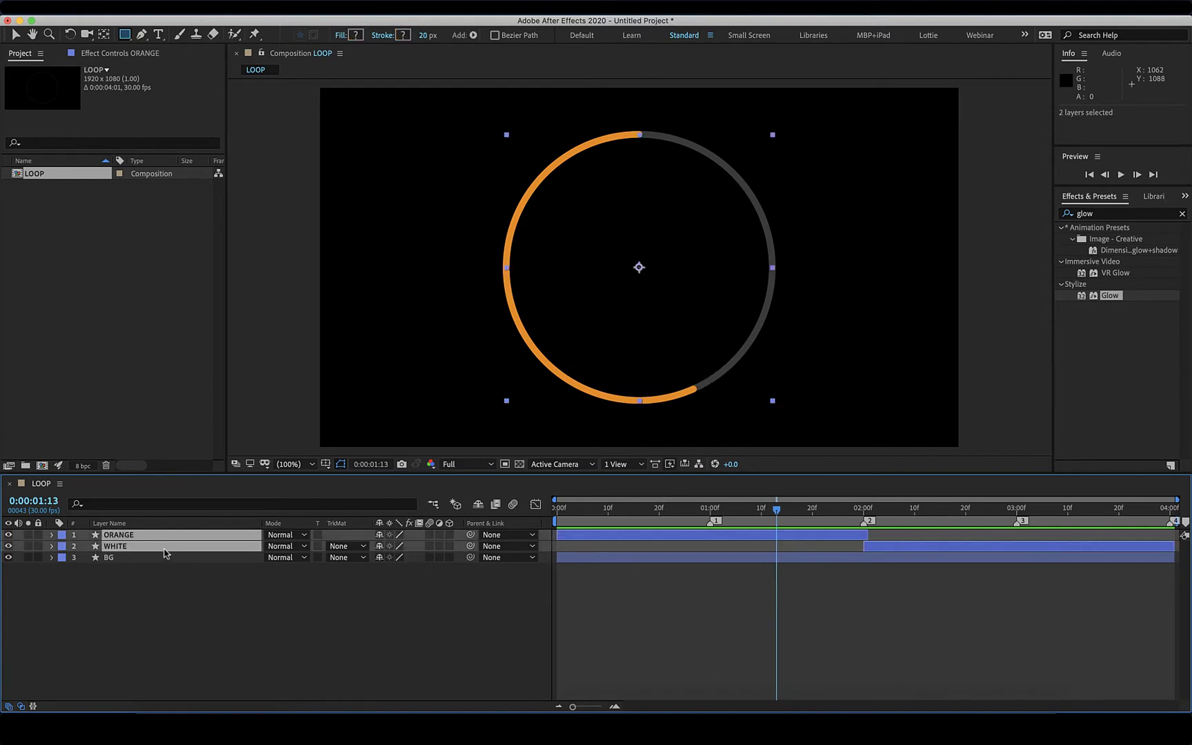
click(240, 3)
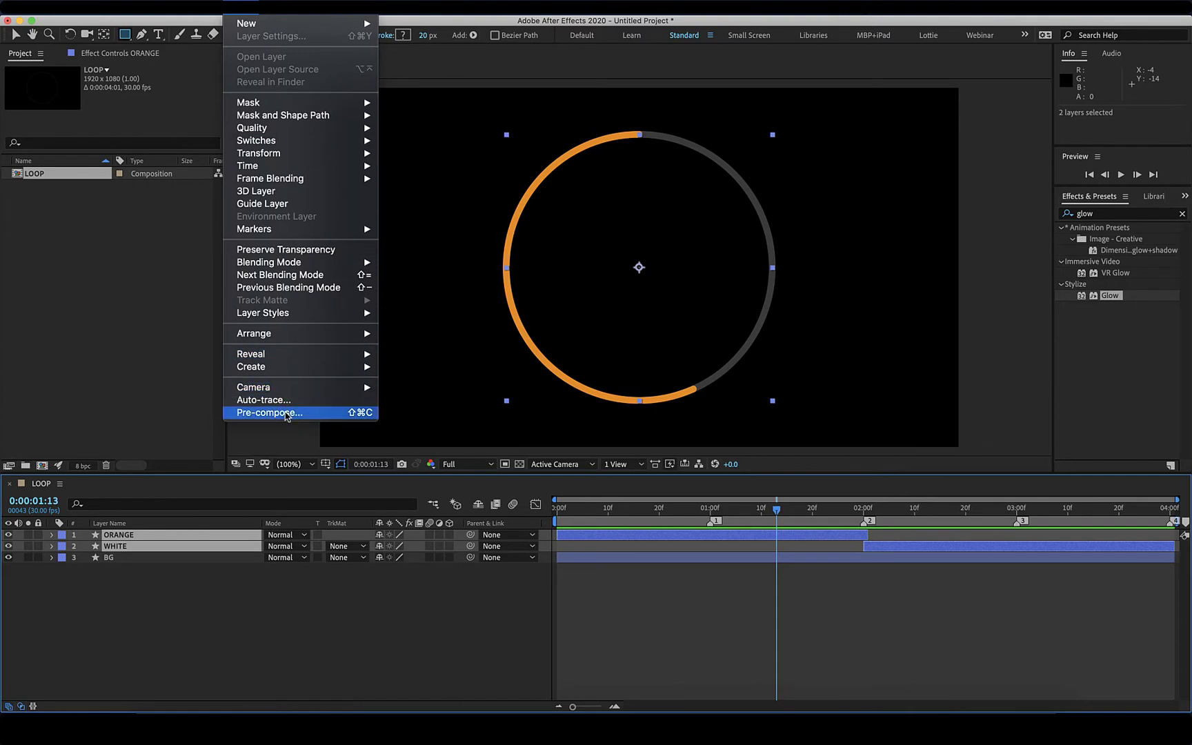
click(286, 413)
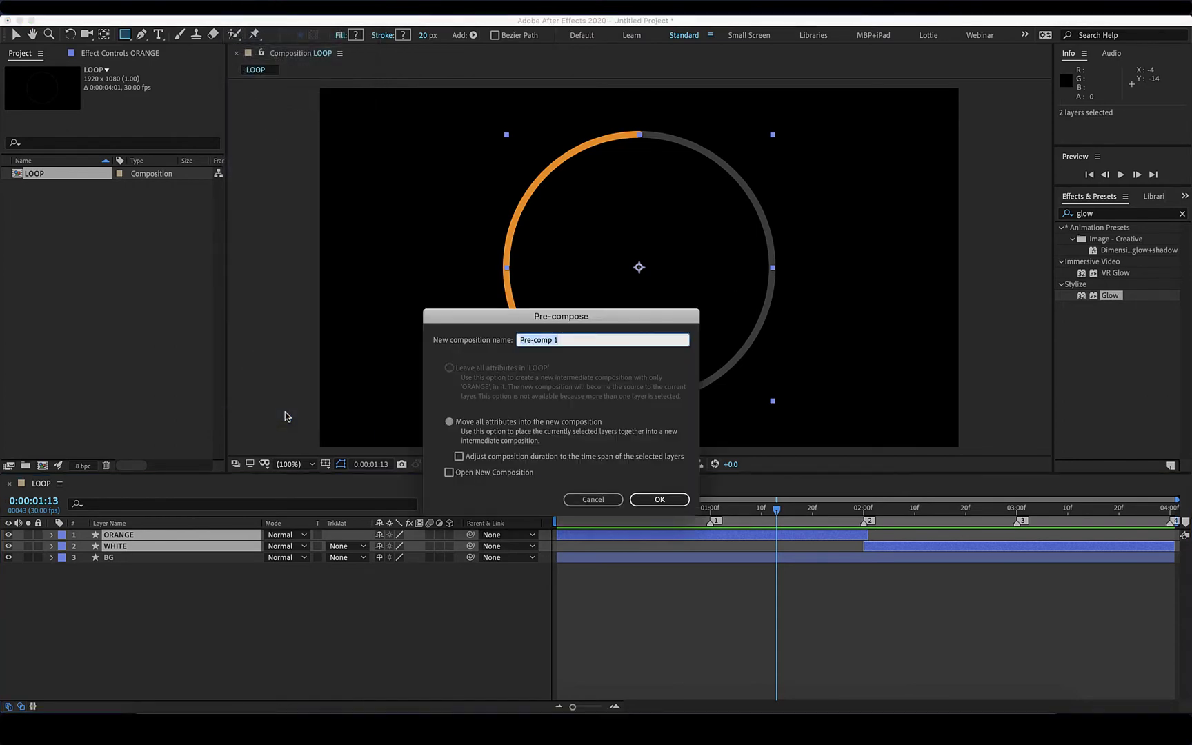
key(BackSpace)
text(STROKES)
key(Return)
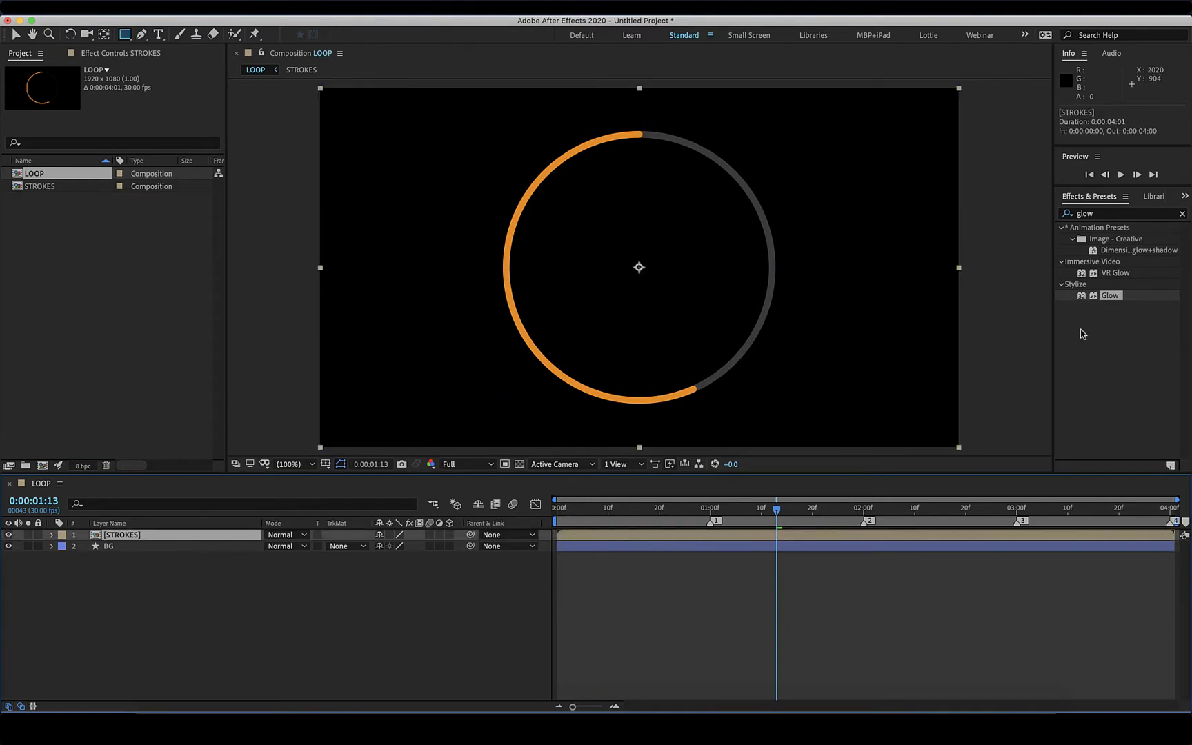
Apply a Glow effect to STROKES with a Glow Radius of 50.
click(1111, 216)
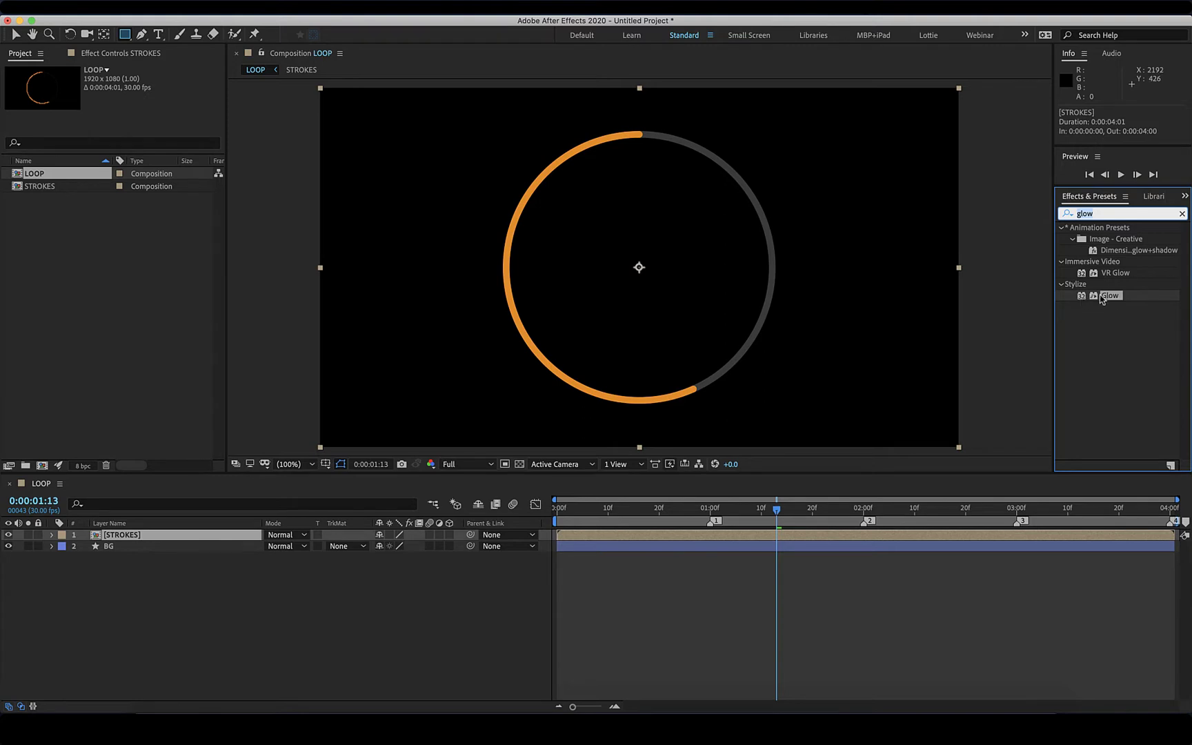
mouse_move(1086, 298)
mouse_down()
mouse_move(207, 537)
mouse_move(127, 585)
mouse_move(159, 535)
mouse_up()
key(space)
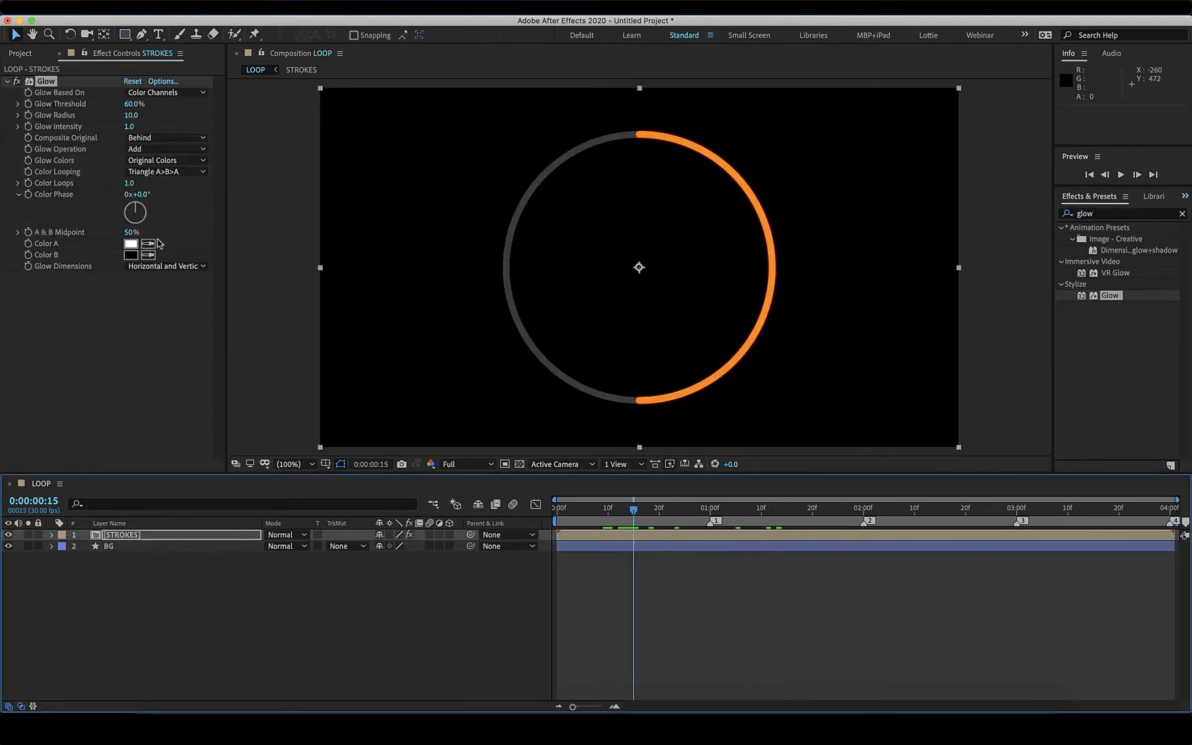
click(131, 115)
drag(131, 116, 217, 164)
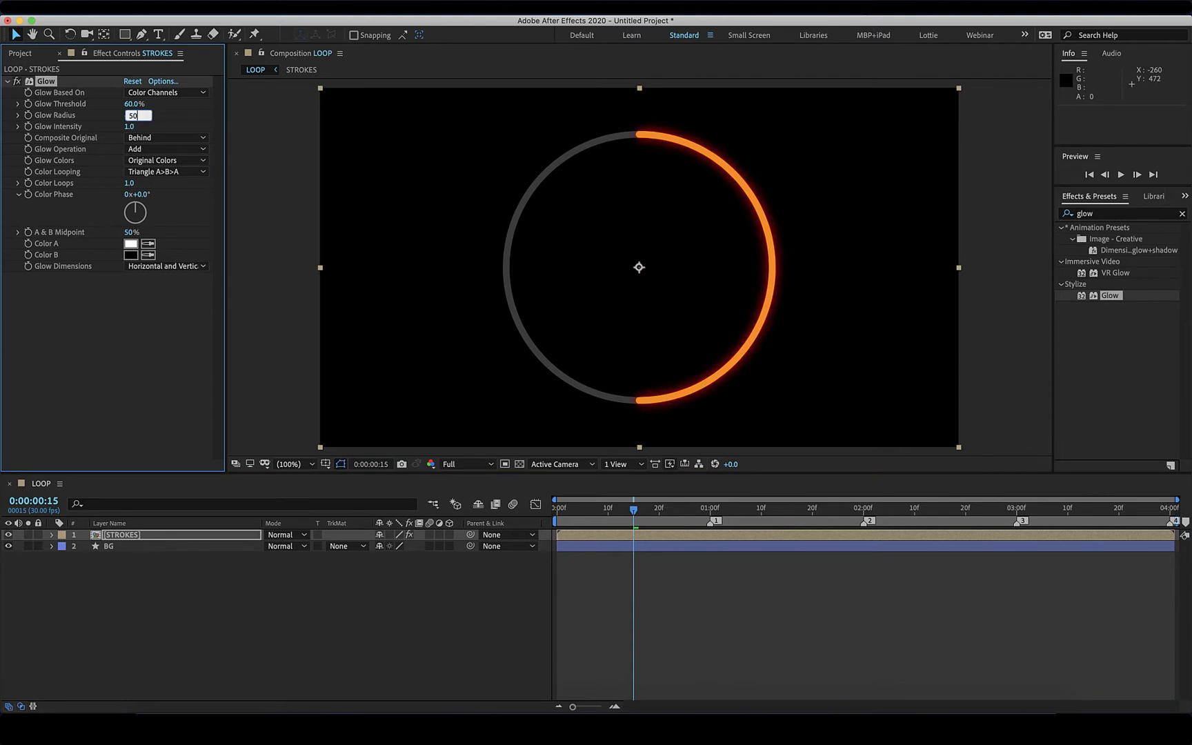
text(50)
key(Return)
Preview the glowing ring, then select the STROKES and BG layers.
click(633, 525)
key(space)
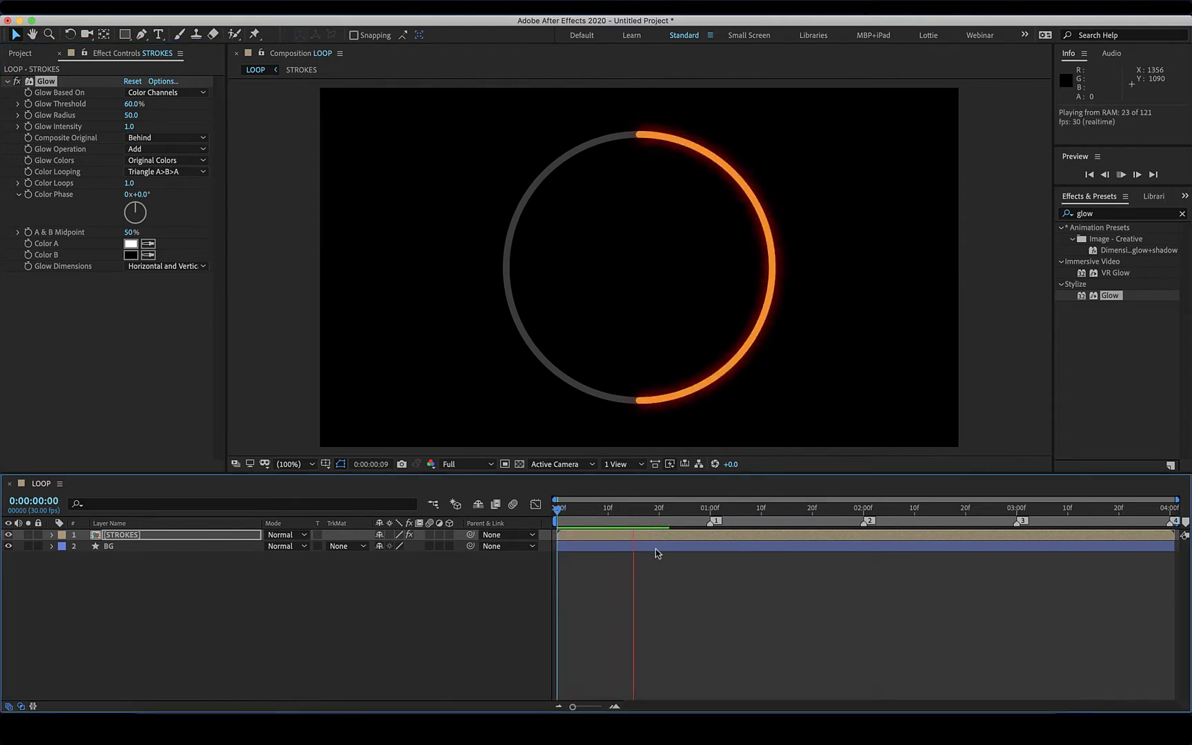
click(351, 604)
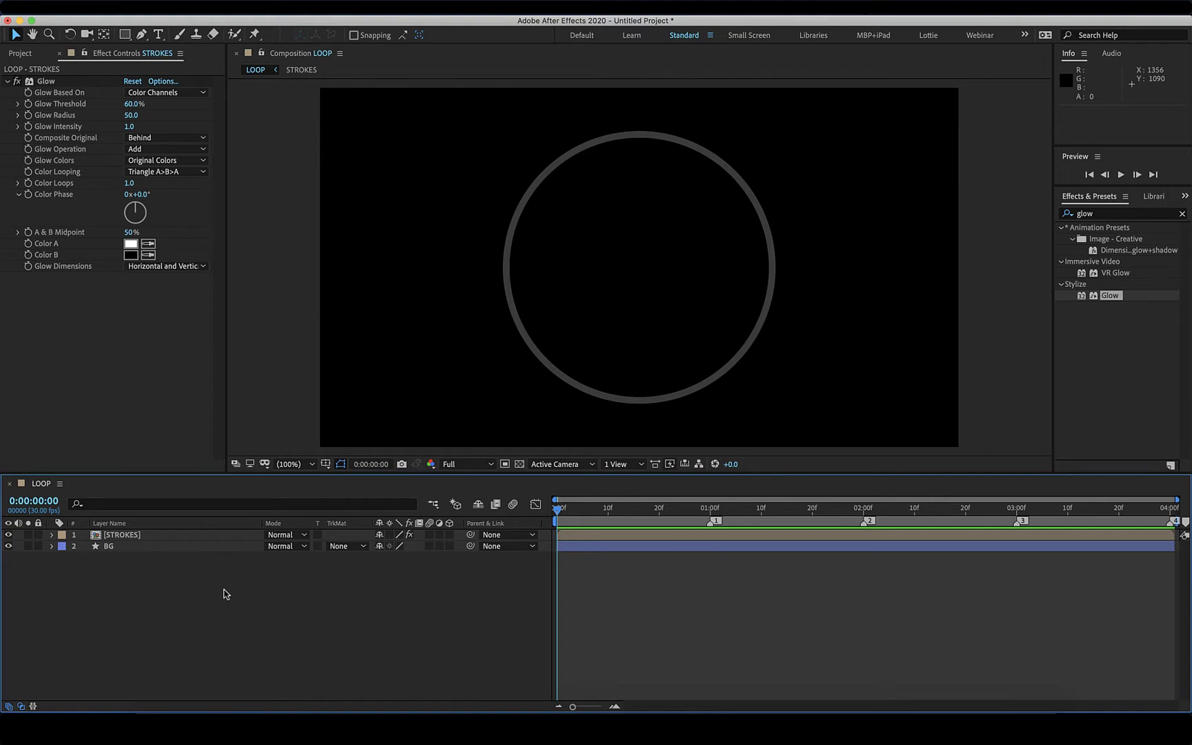
drag(231, 591, 185, 533)
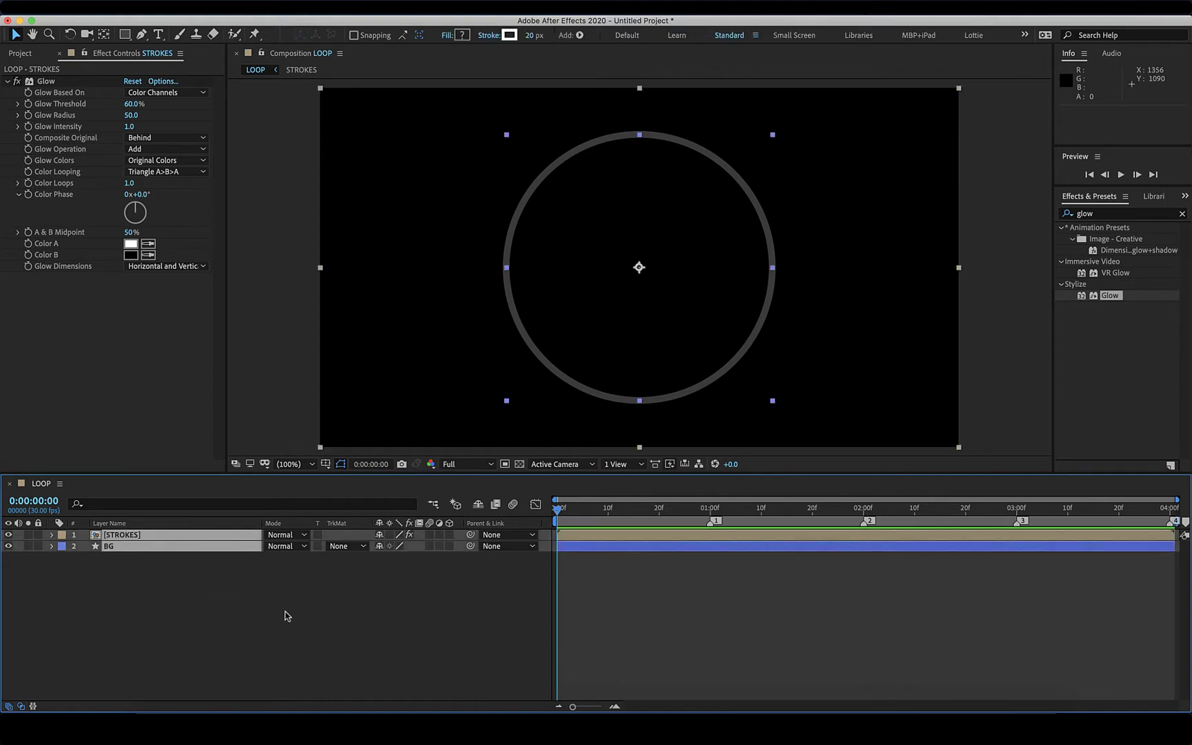
Pre-compose STROKES and BG together into a MASTER precomp.
click(231, 14)
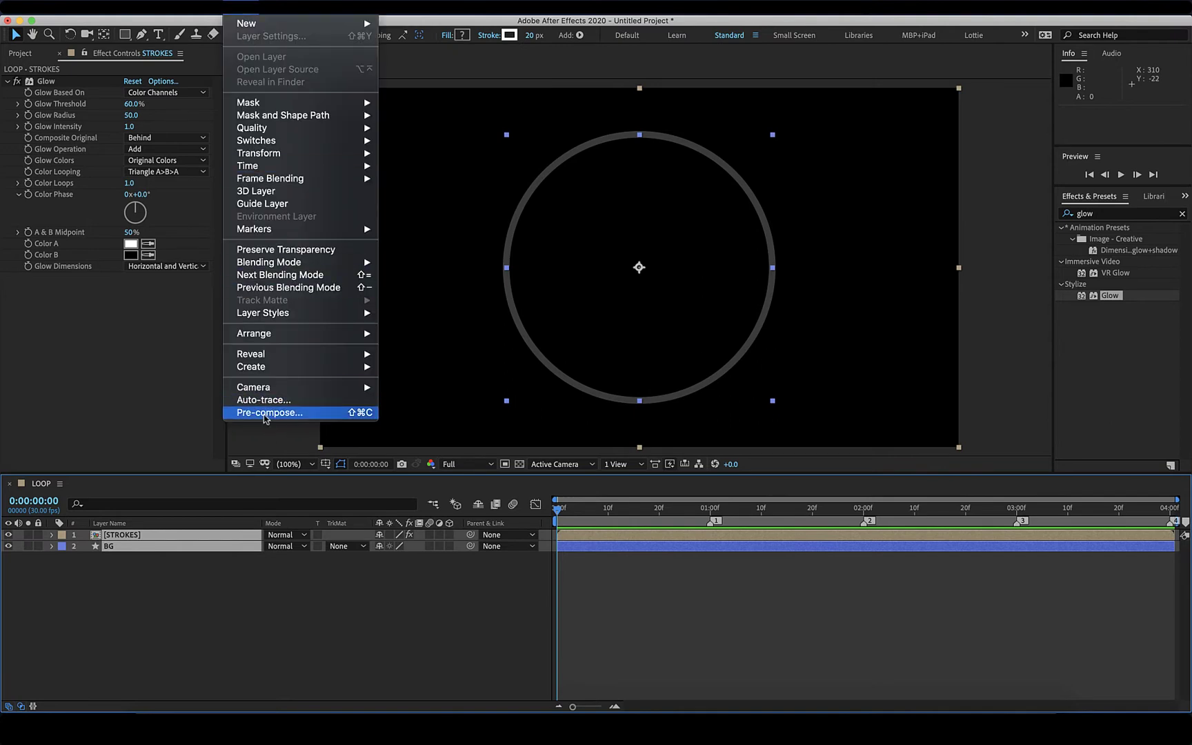
click(265, 413)
text(MASTER)
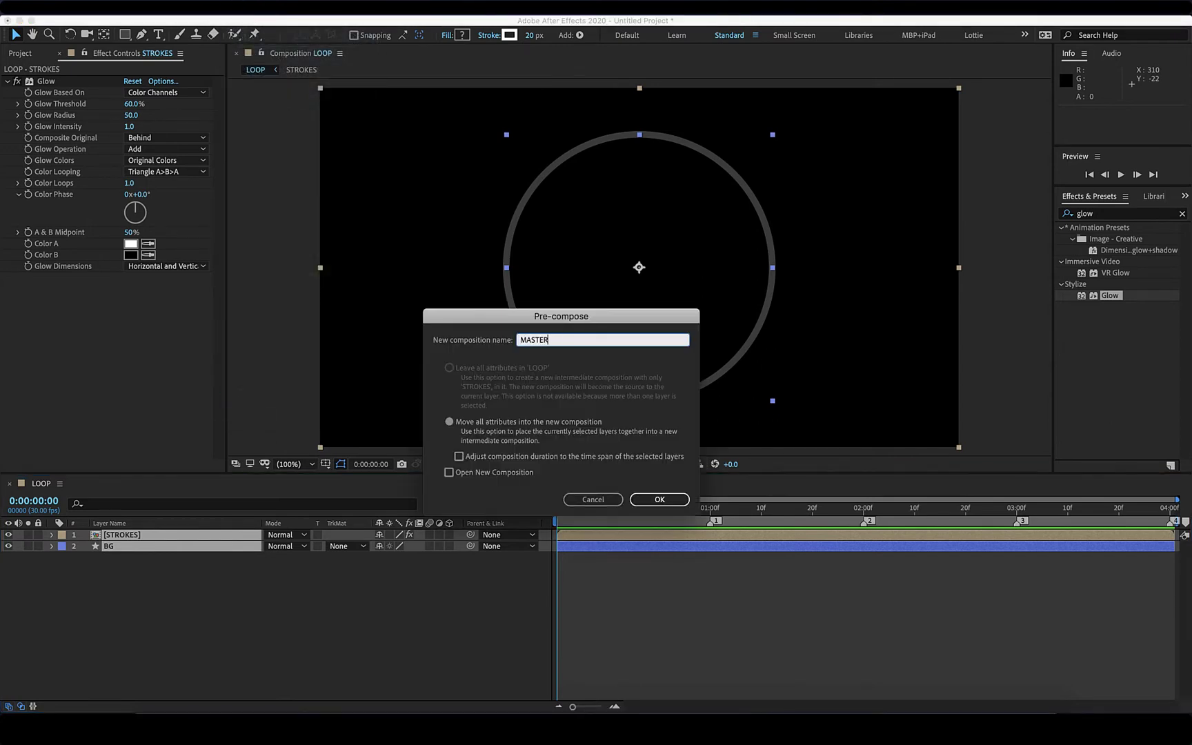
key(Return)
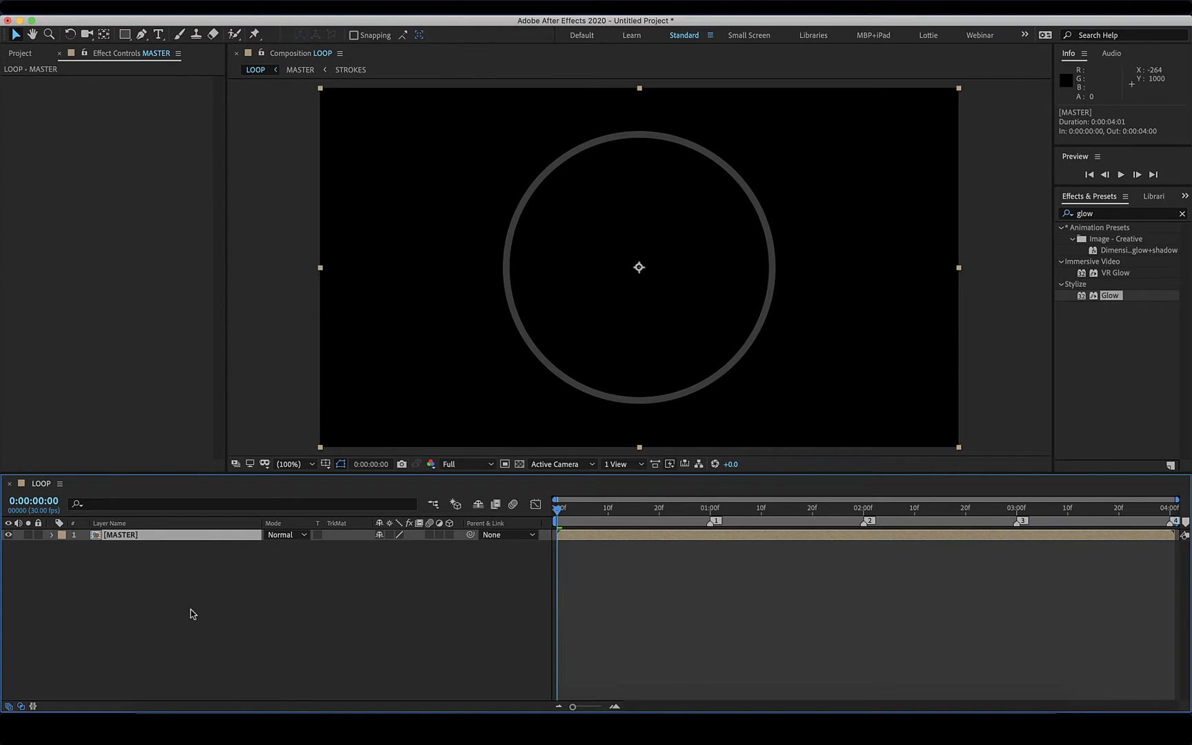
Keyframe MASTER's Scale at the start and set 90% at one second.
key(s)
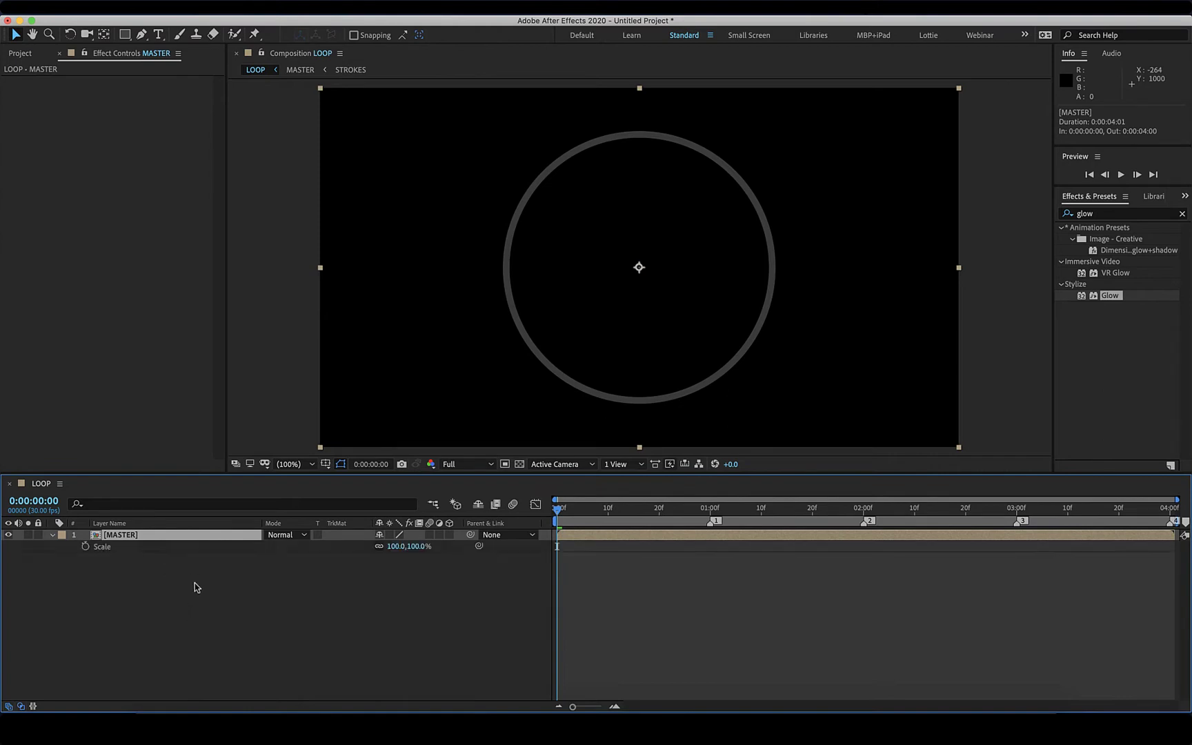
click(303, 589)
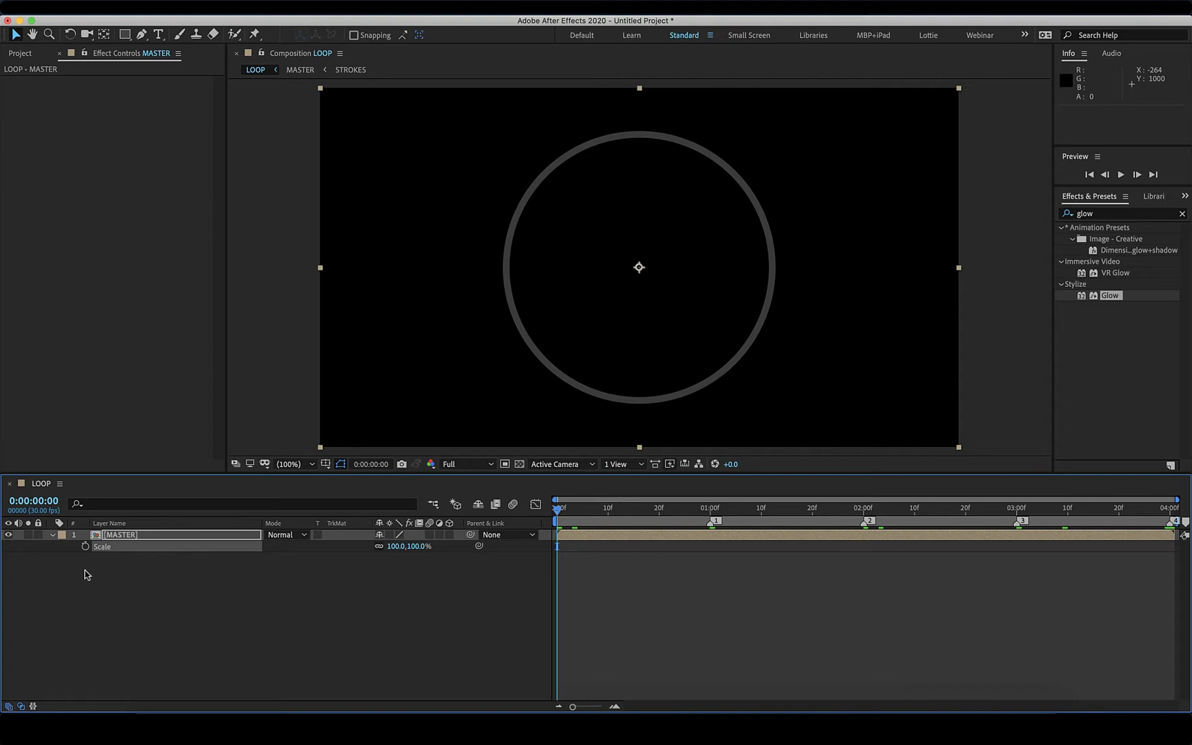
click(85, 546)
drag(749, 509, 709, 509)
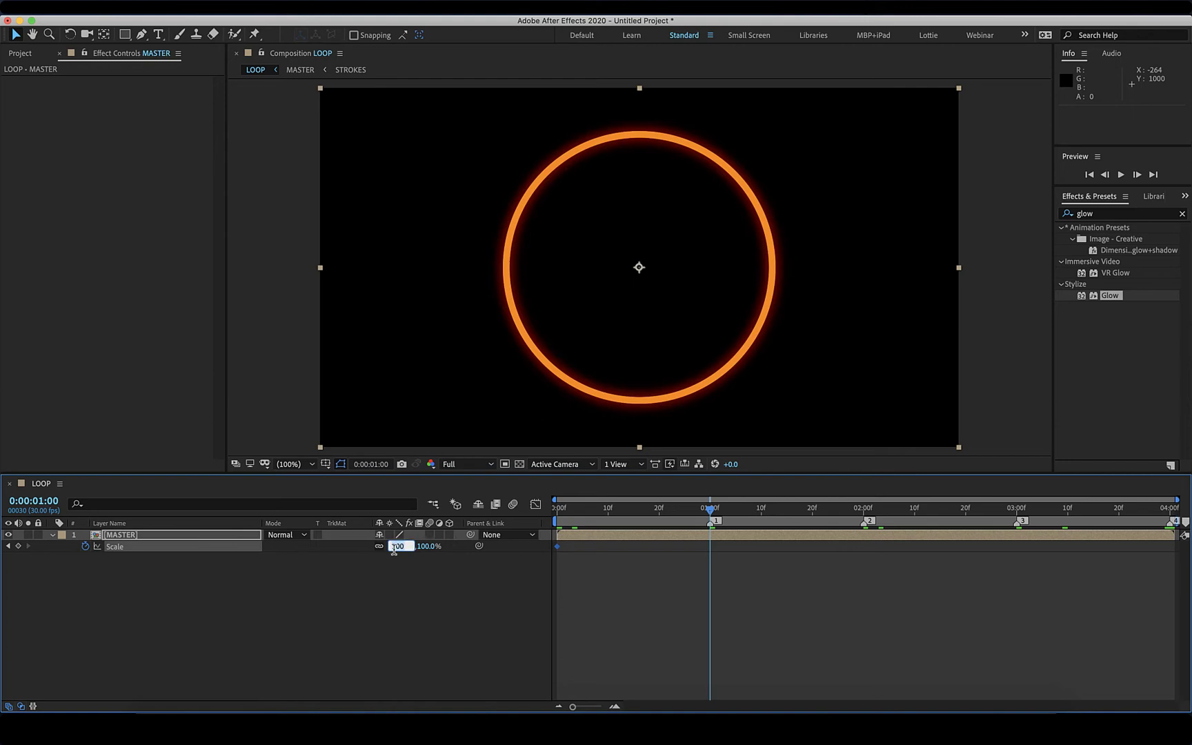
text(90)
key(Return)
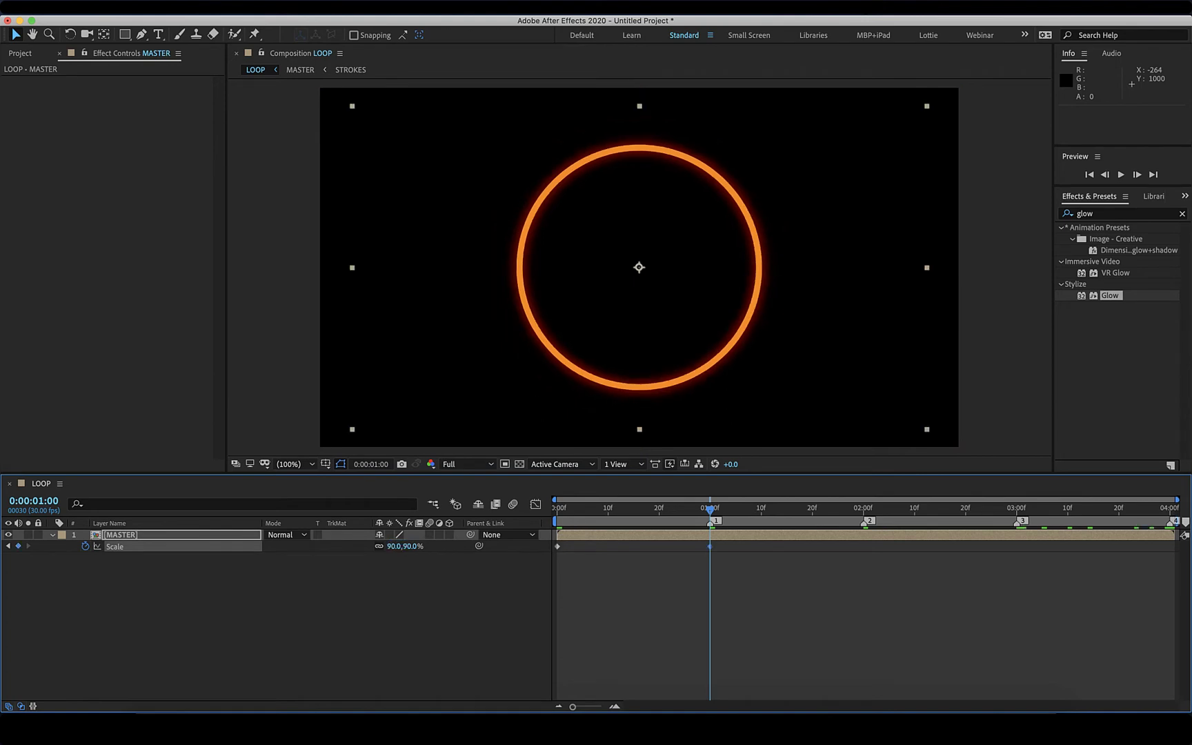
Add Scale keyframes of 100% at 2 s, 90% at 3 s and 100% at 4:00.
key(k)
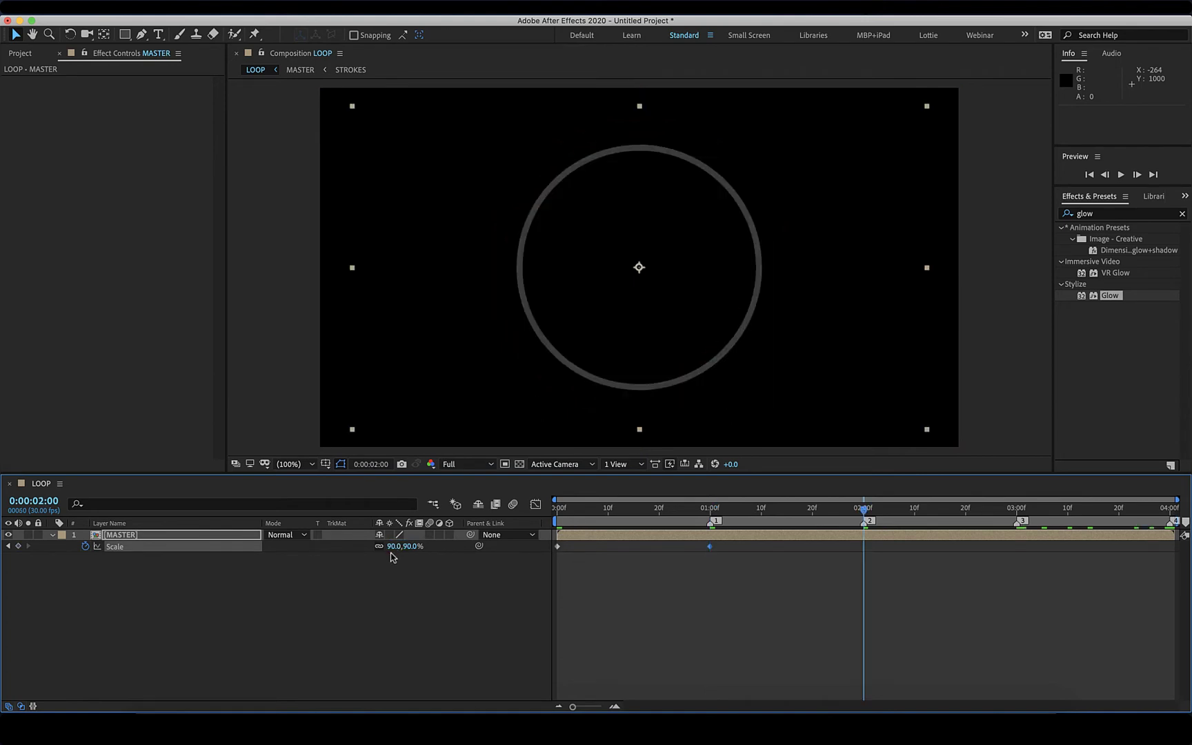
click(394, 545)
text(100)
key(Return)
key(k)
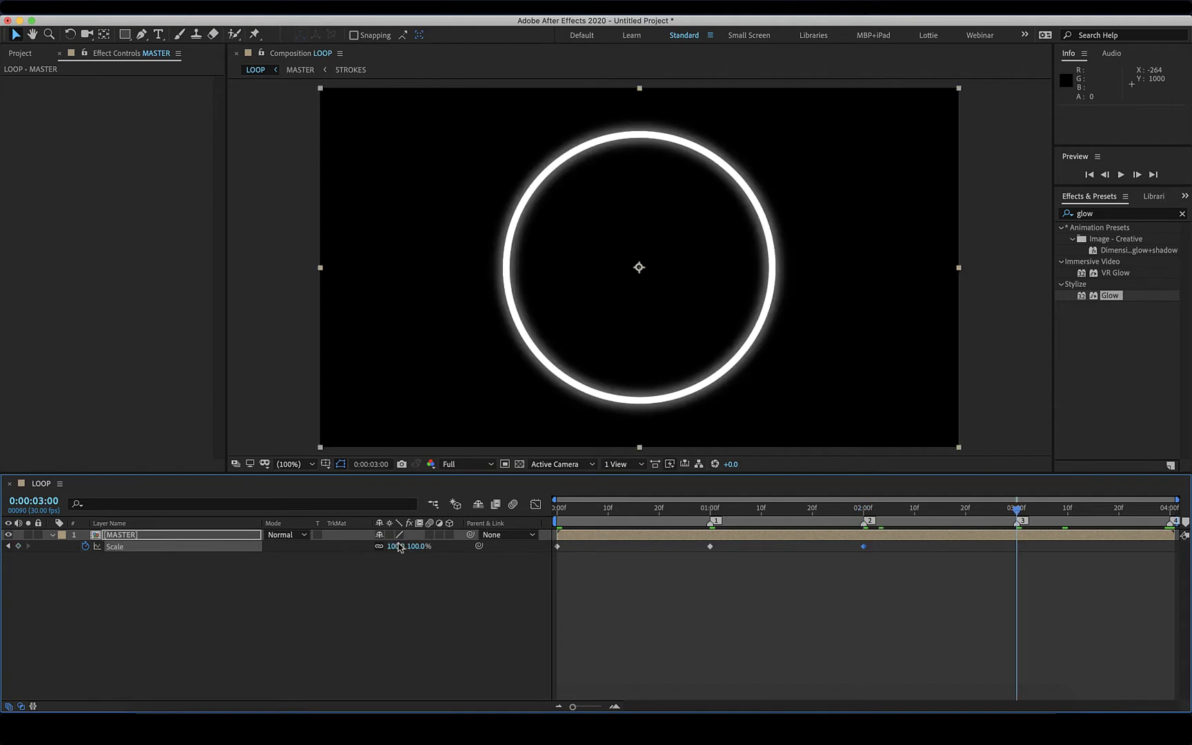
click(395, 545)
text(90)
key(Return)
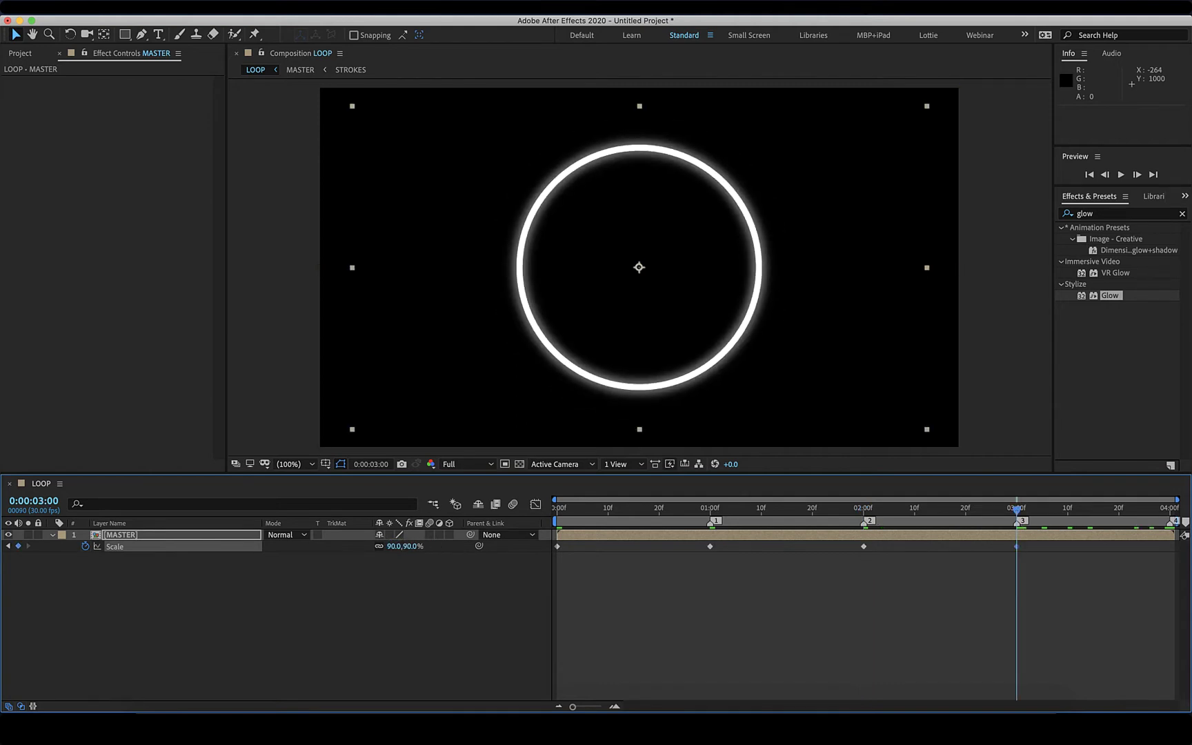
key(k)
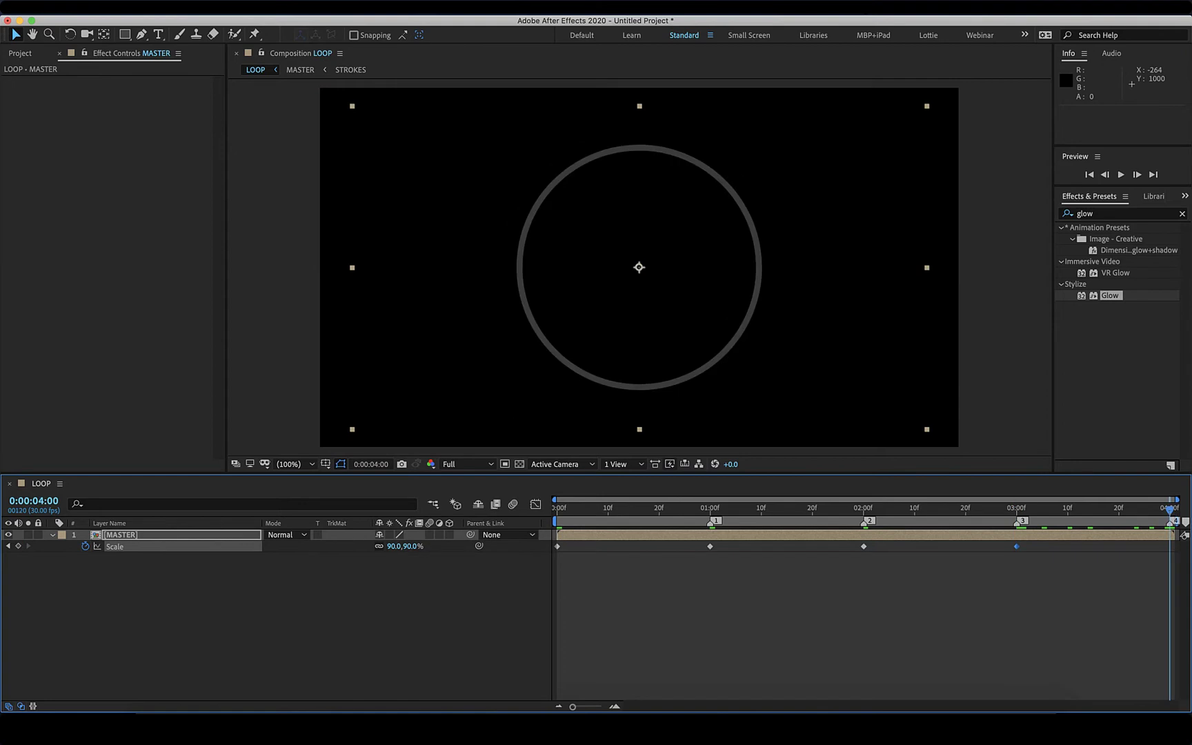
click(396, 555)
click(395, 545)
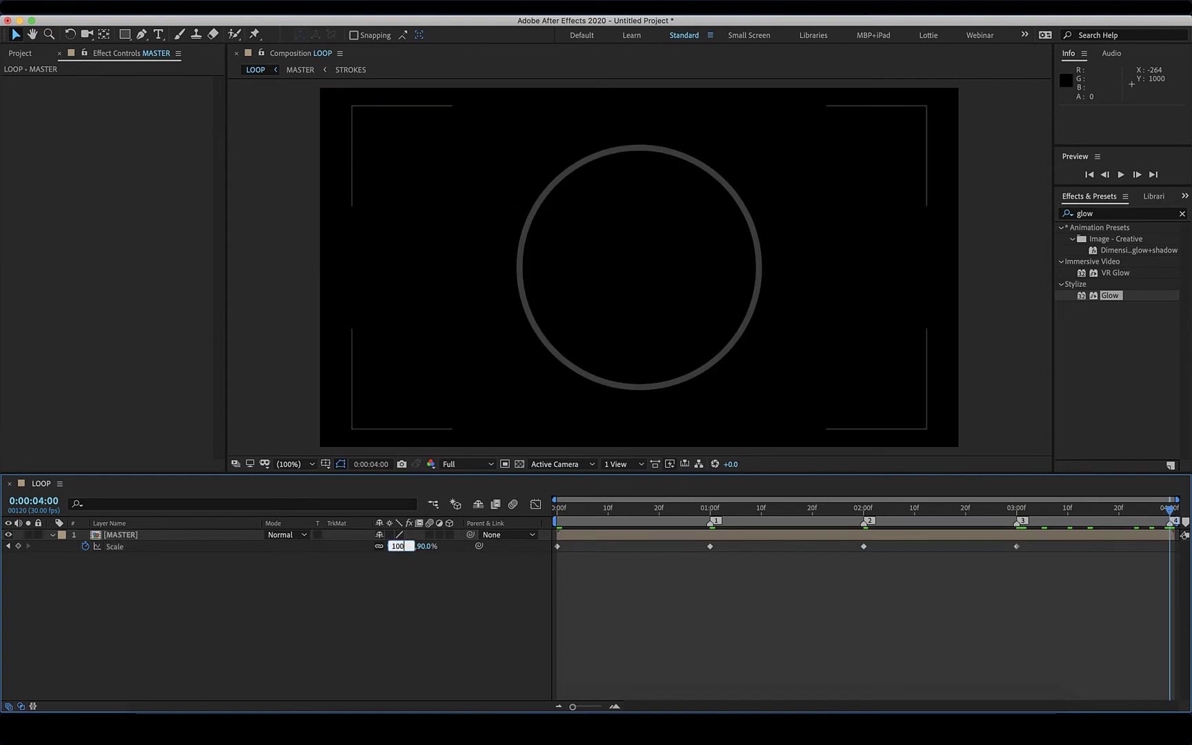
key(Return)
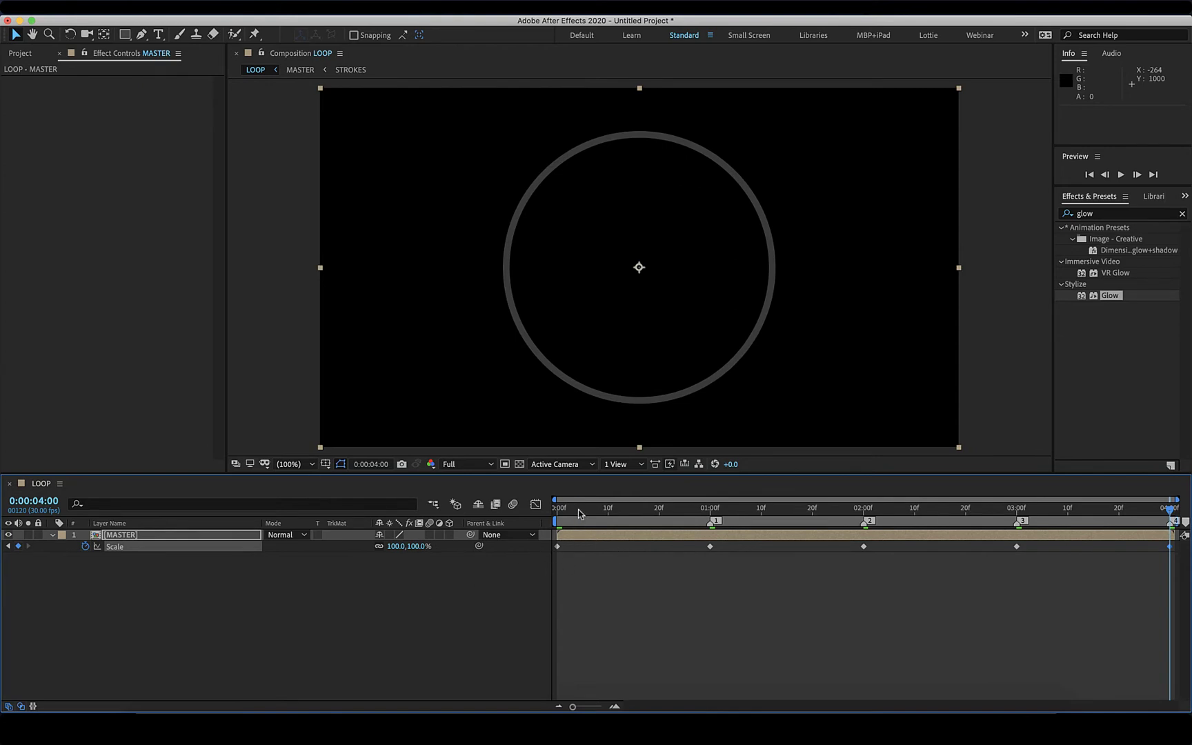
Preview the ring loop over a transparency grid, scrub the first second, and bring up the new-layer menu.
key(Home)
key(space)
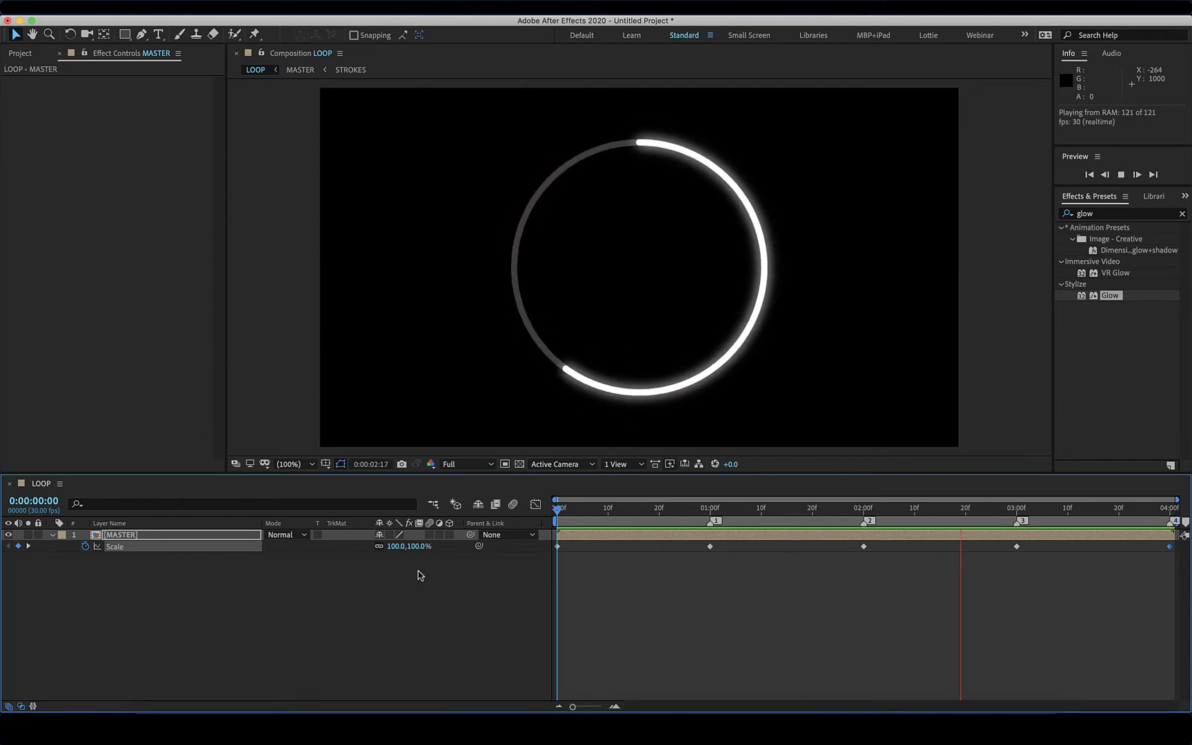
click(406, 600)
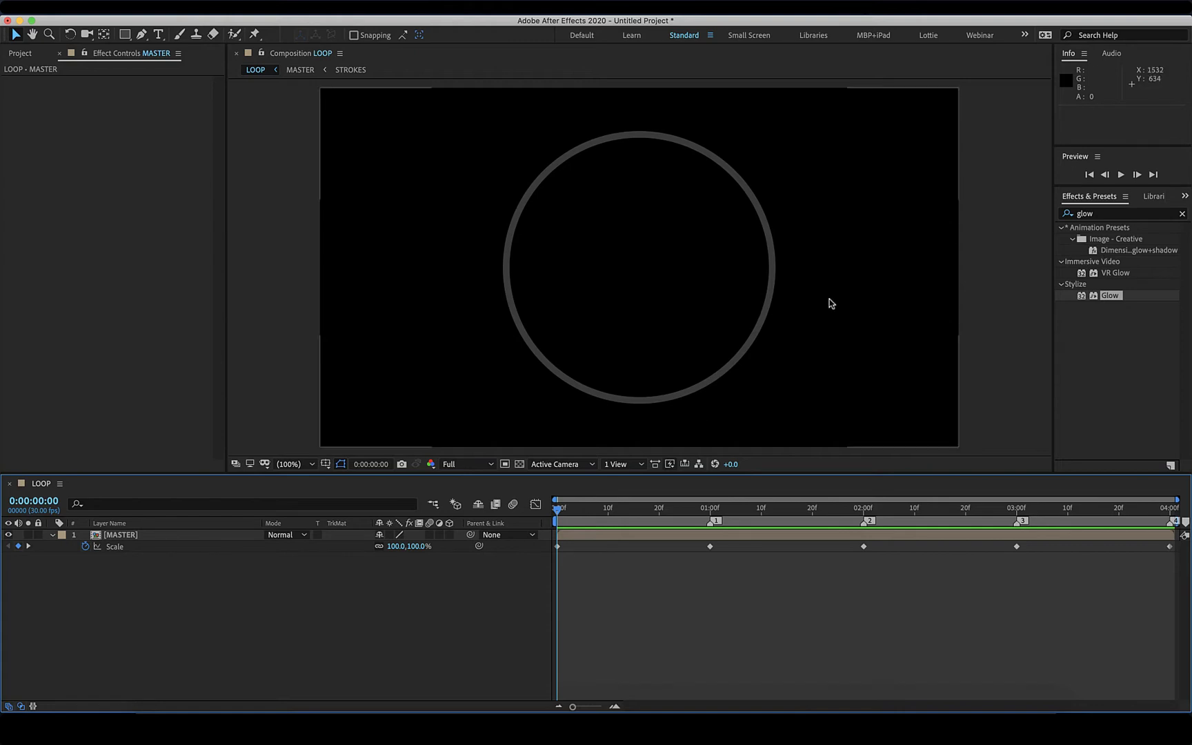
click(521, 464)
click(644, 510)
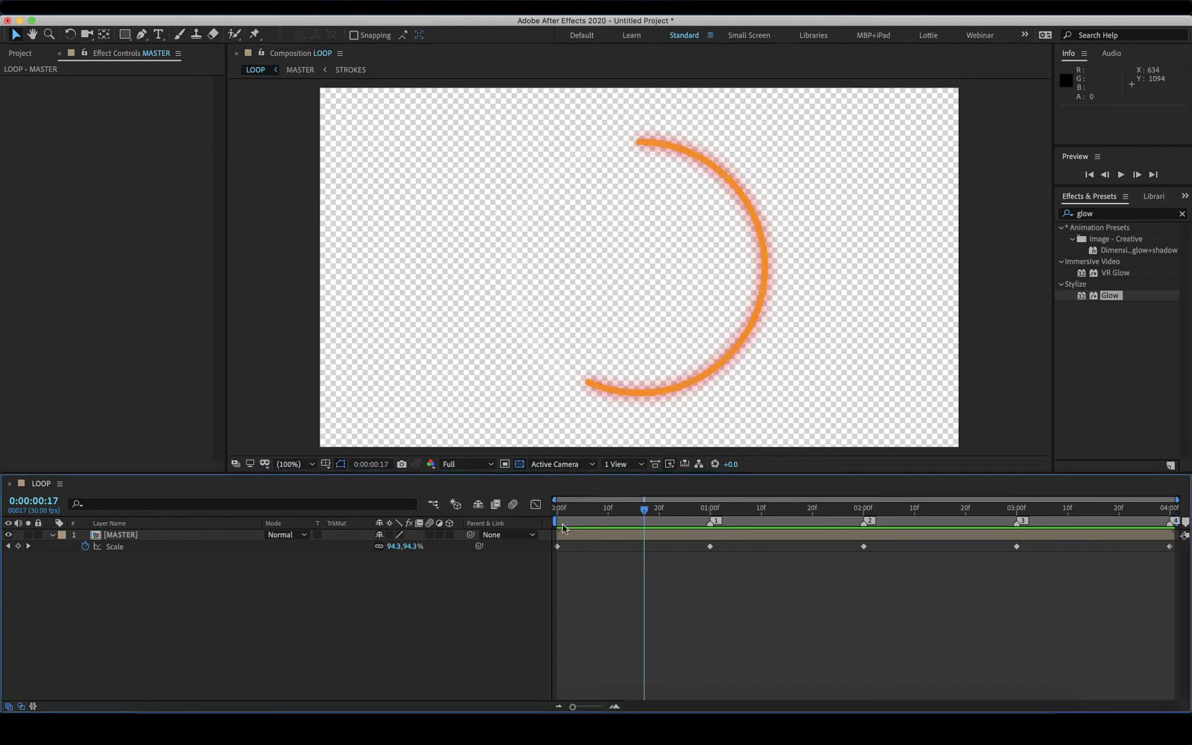
mouse_move(640, 511)
mouse_down()
mouse_move(704, 511)
mouse_move(660, 512)
mouse_up()
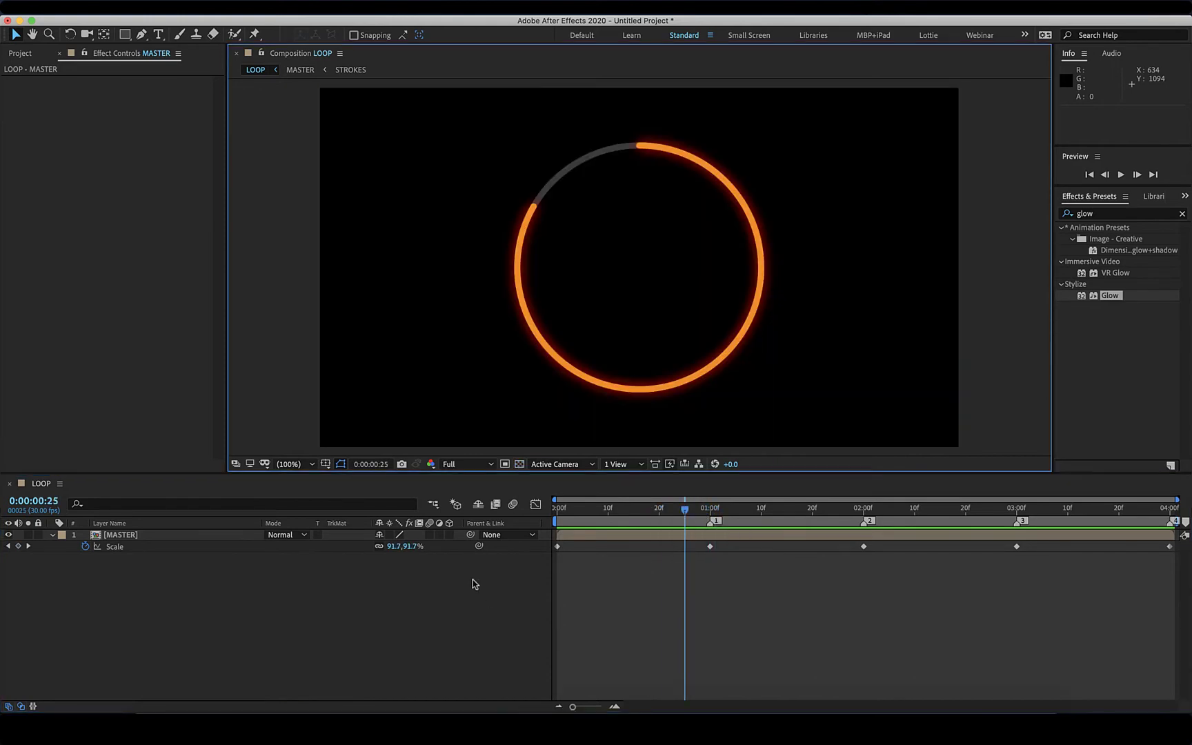
drag(683, 512, 552, 517)
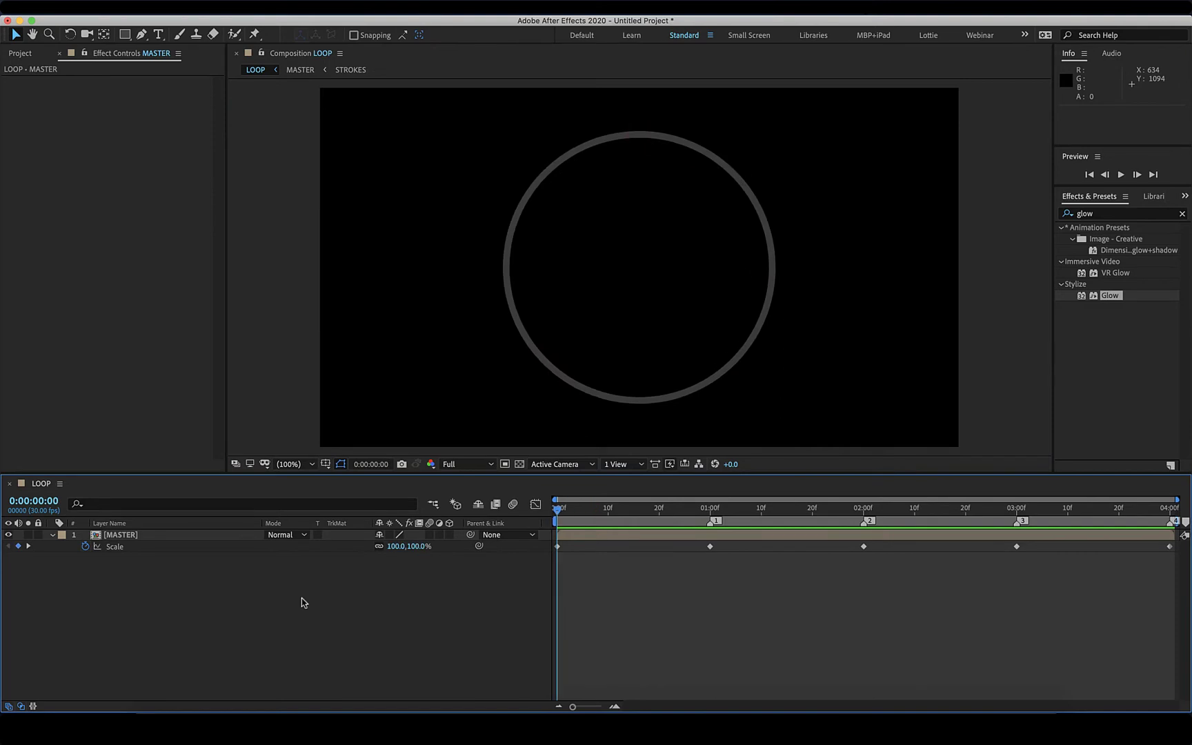
right_click(242, 601)
Create a black (000000) solid layer named BG.
mouse_move(287, 567)
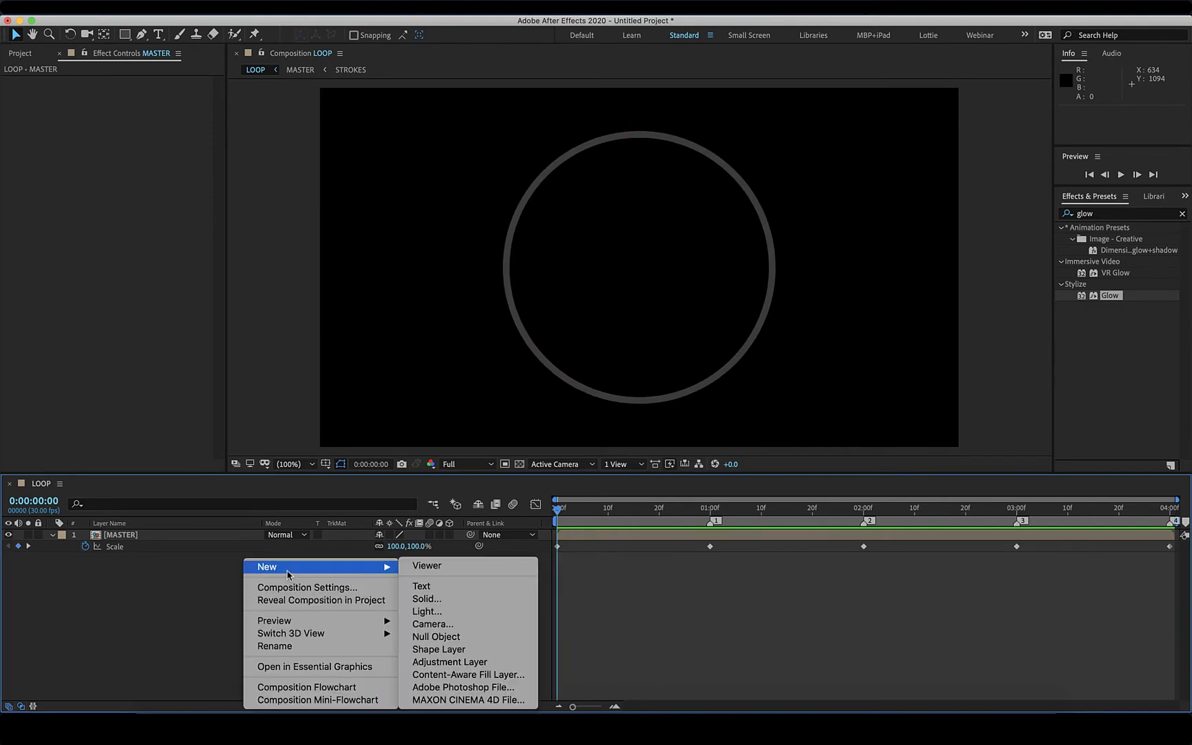
click(493, 598)
text(BG)
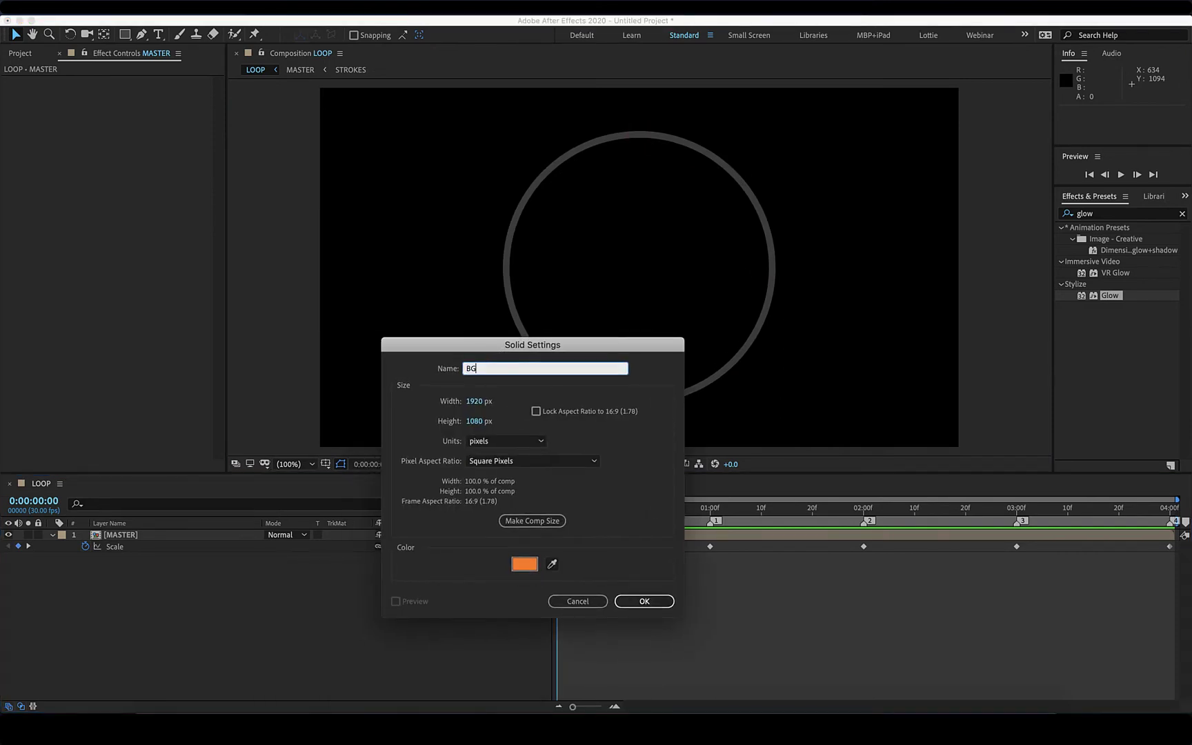
click(524, 564)
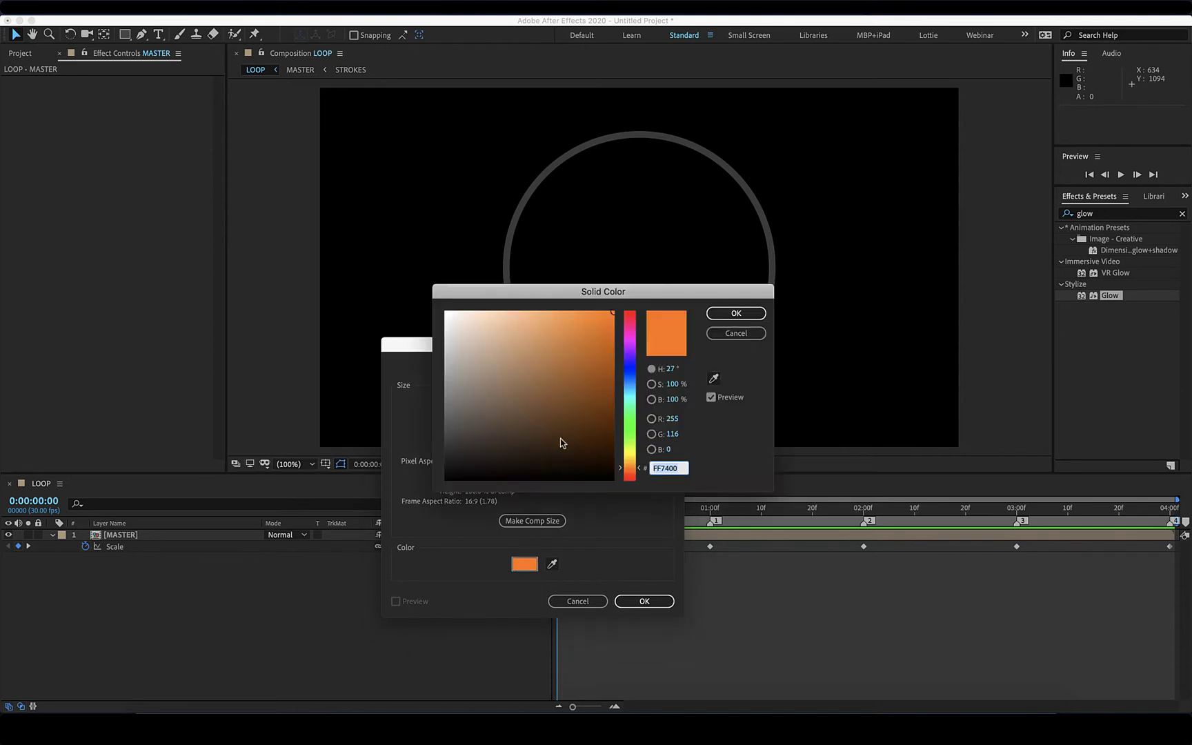
text(000000)
key(Return)
key(Return)
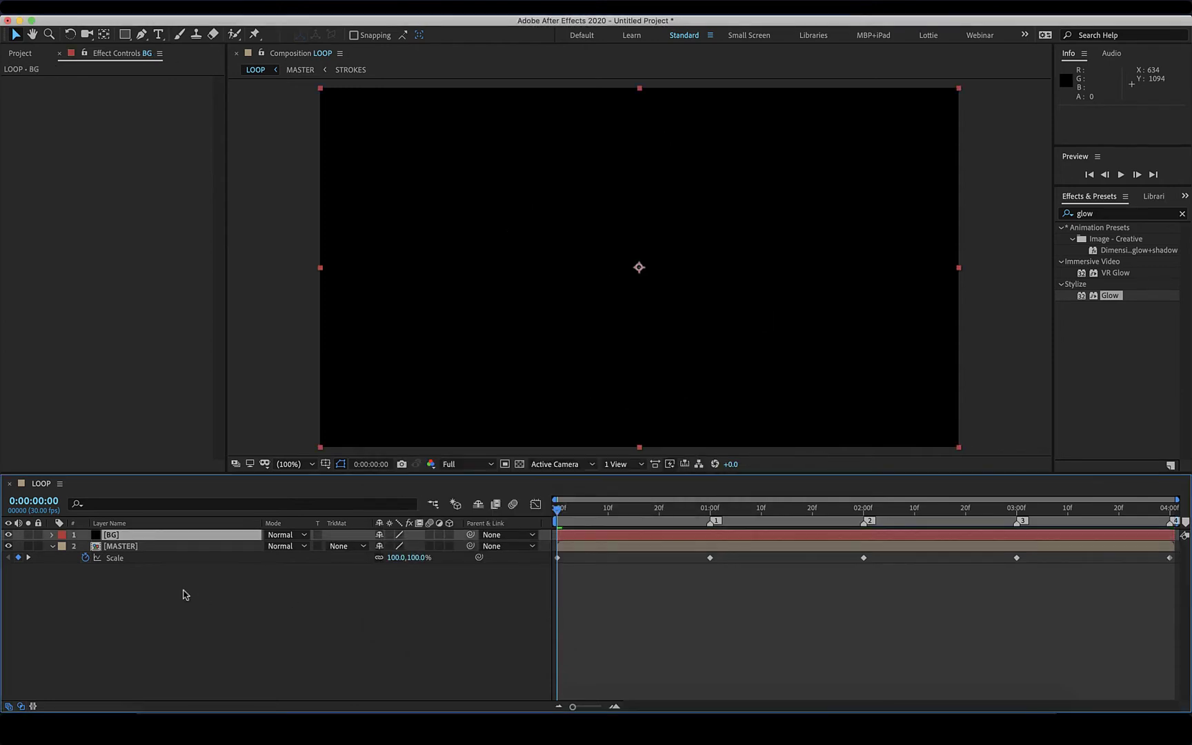
Move BG below MASTER and bring up its Opacity value for editing.
drag(156, 536, 168, 577)
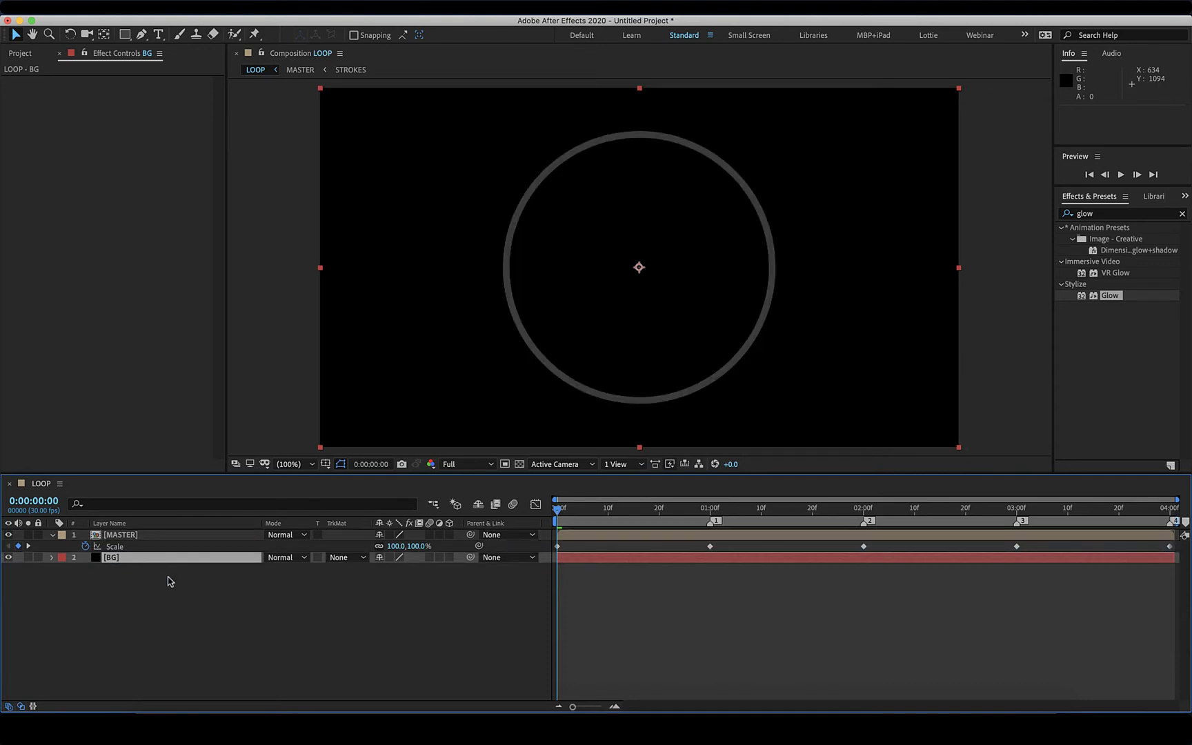
key(u)
key(t)
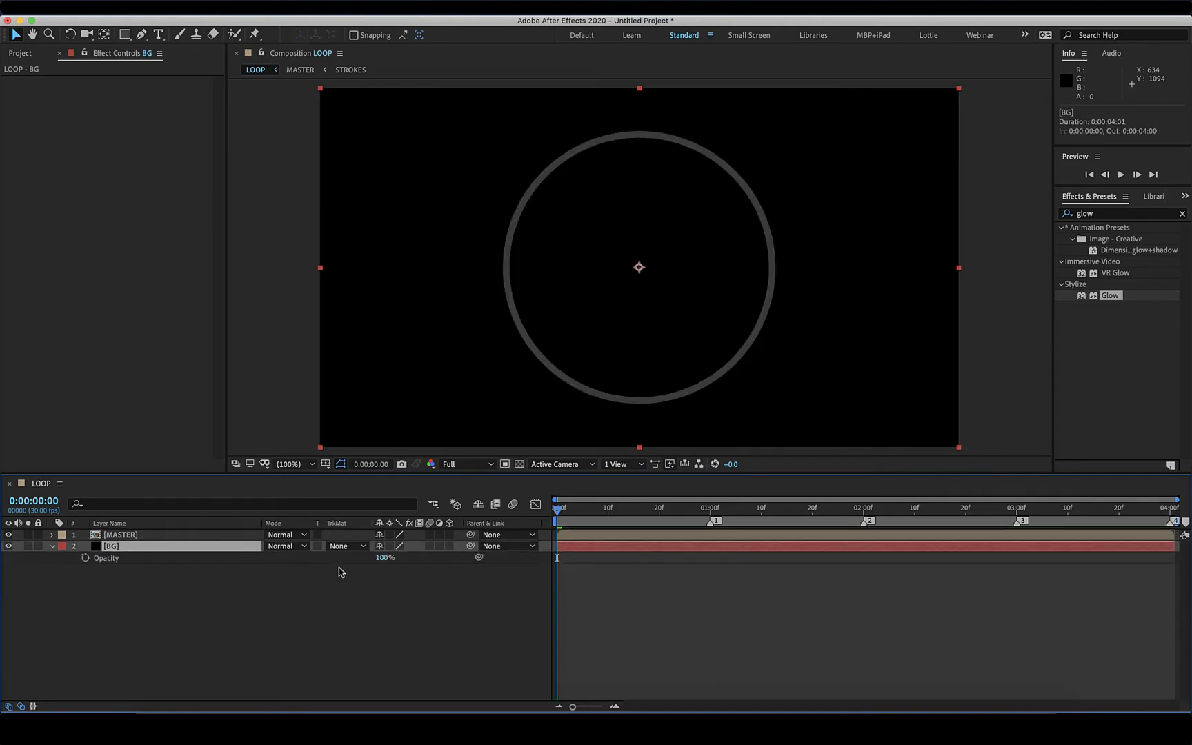
click(386, 557)
Set BG's opacity to 20% and open the STROKES composition through MASTER.
text(20)
key(Return)
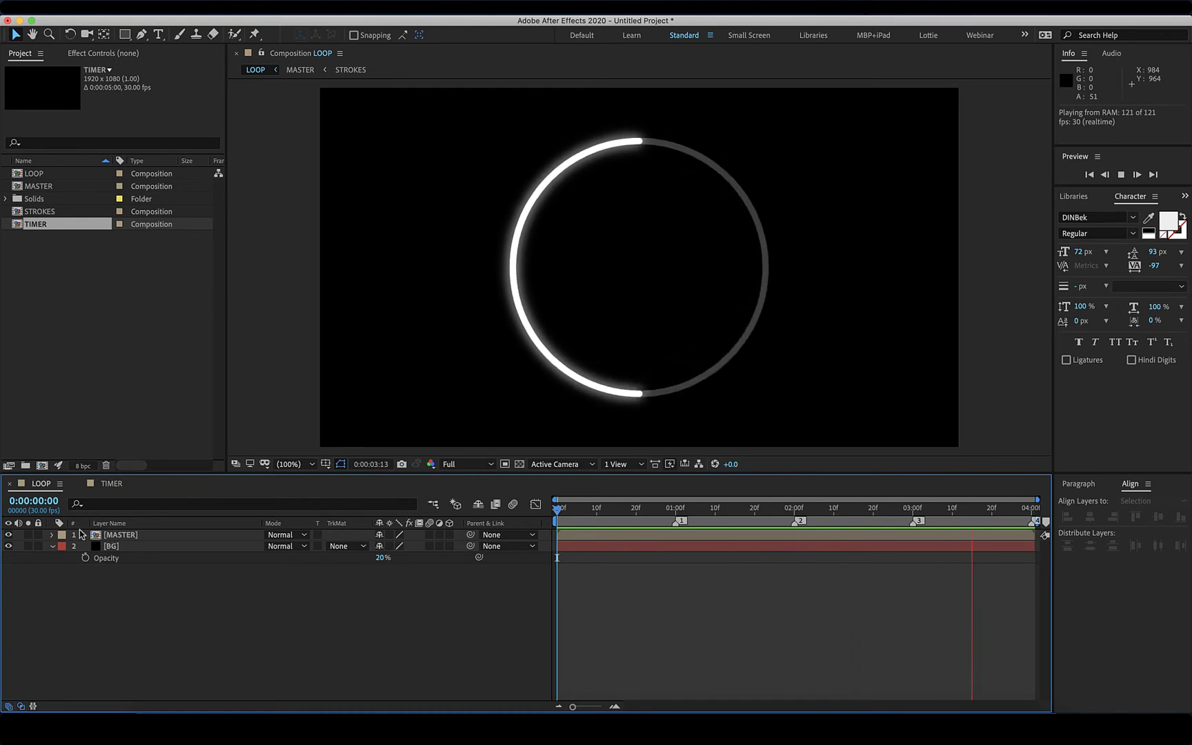
double_click(121, 535)
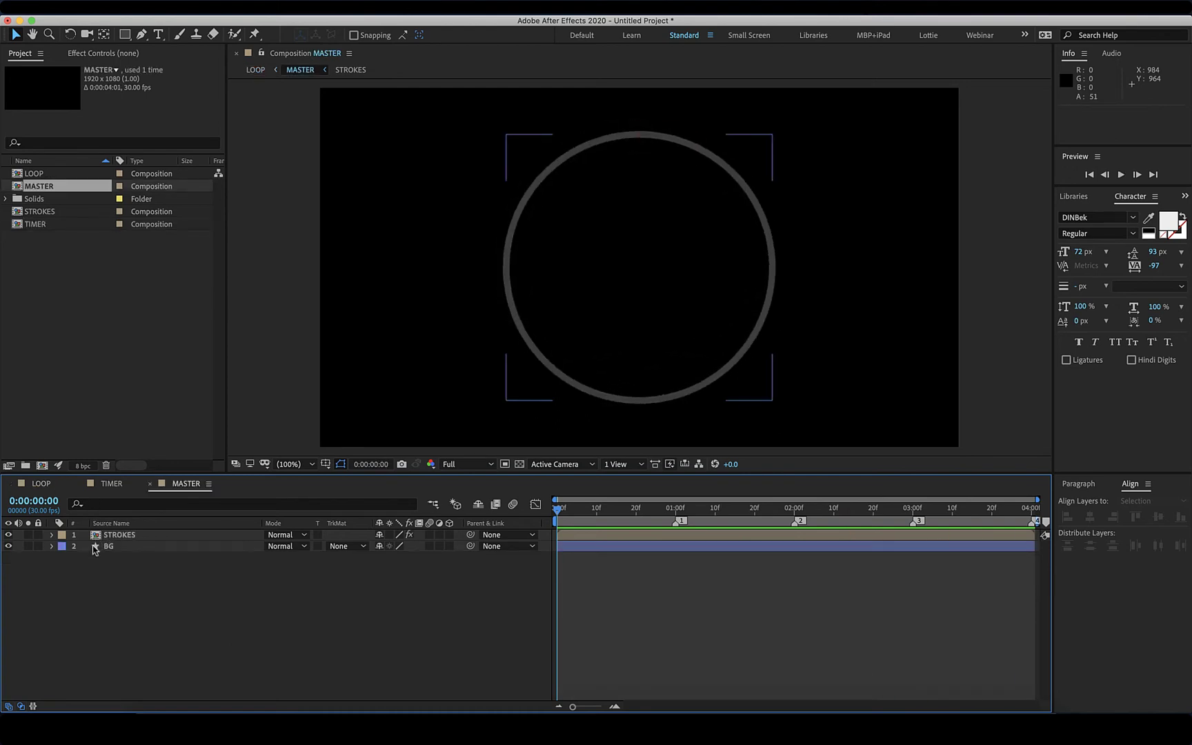
double_click(96, 536)
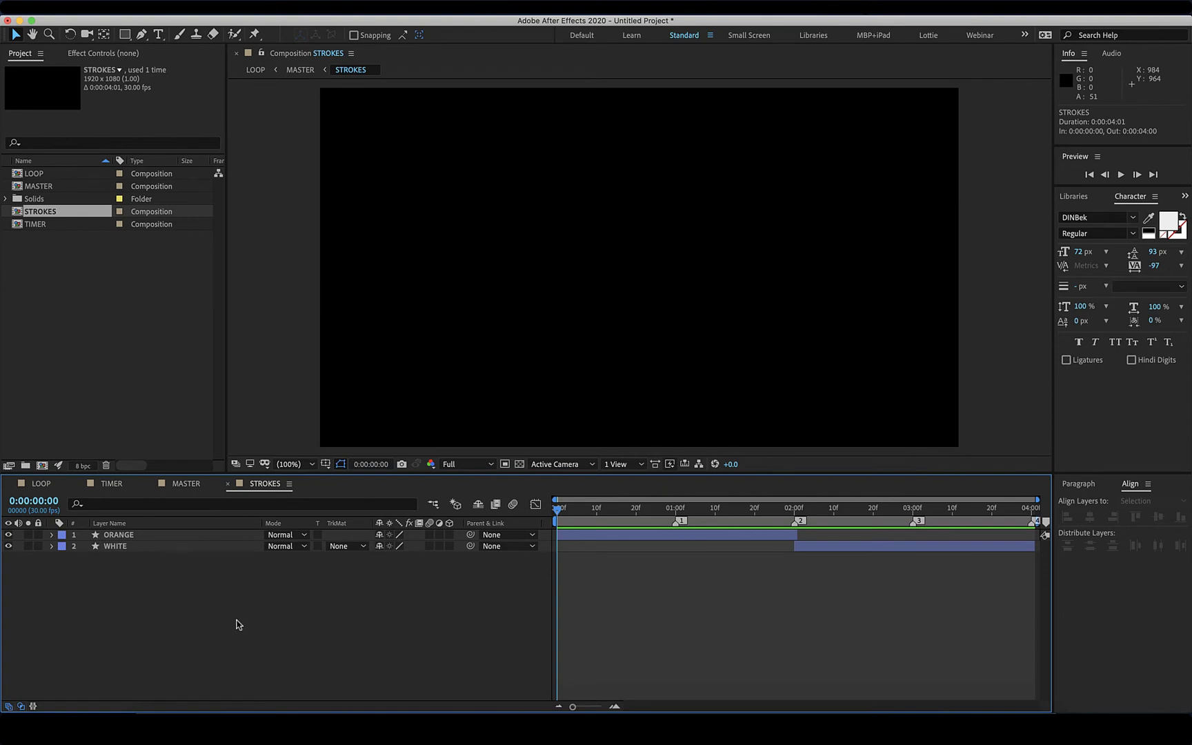
Apply Easy Ease to all Start and End keyframes of the ORANGE and WHITE layers.
drag(210, 577, 176, 538)
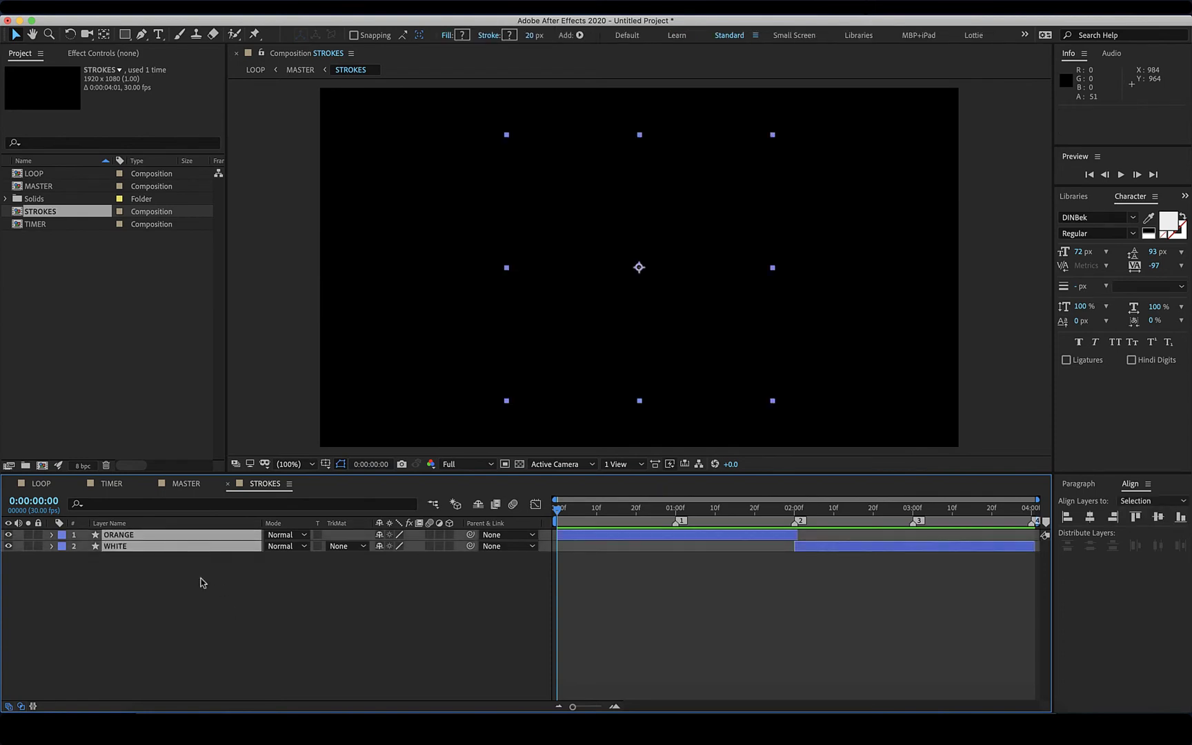
key(u)
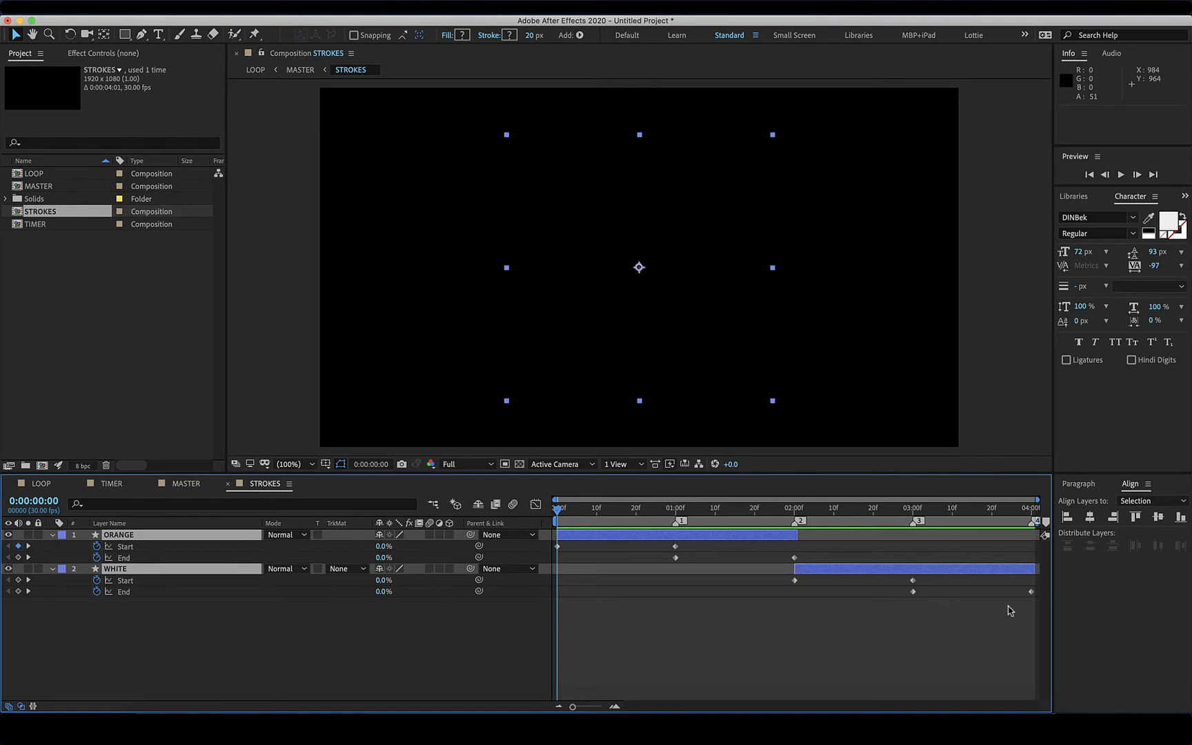
drag(1033, 608, 557, 542)
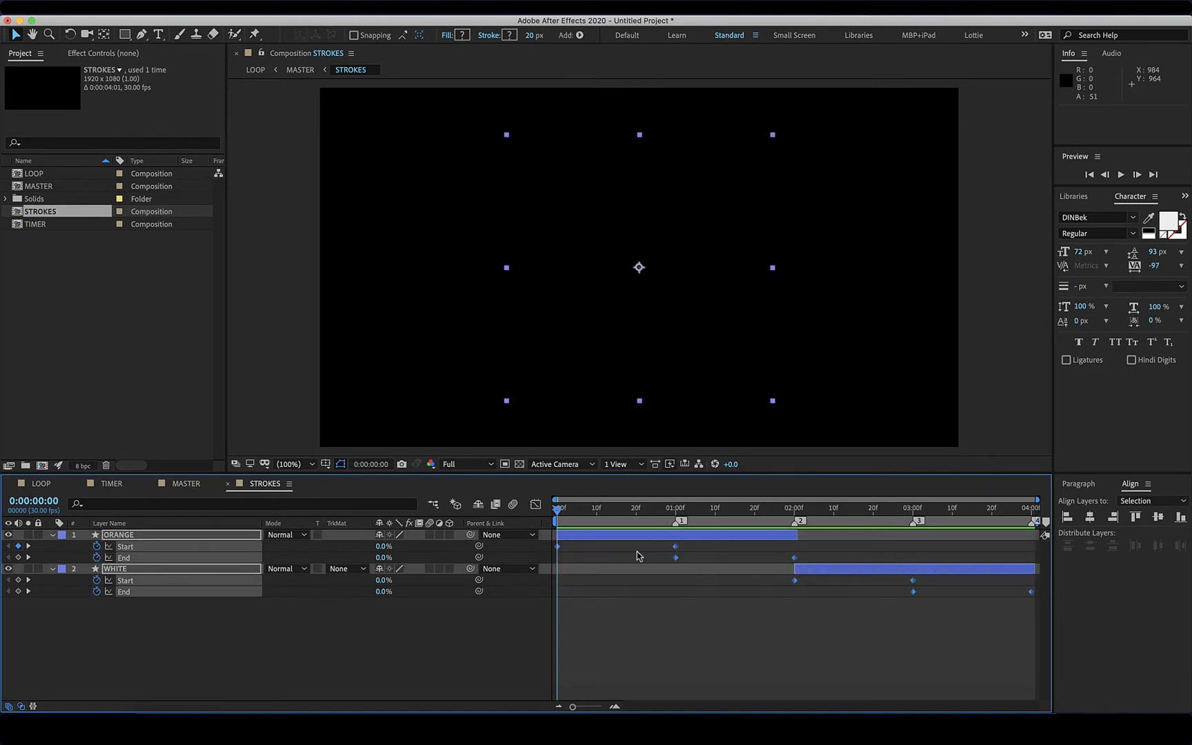
right_click(676, 551)
mouse_move(731, 706)
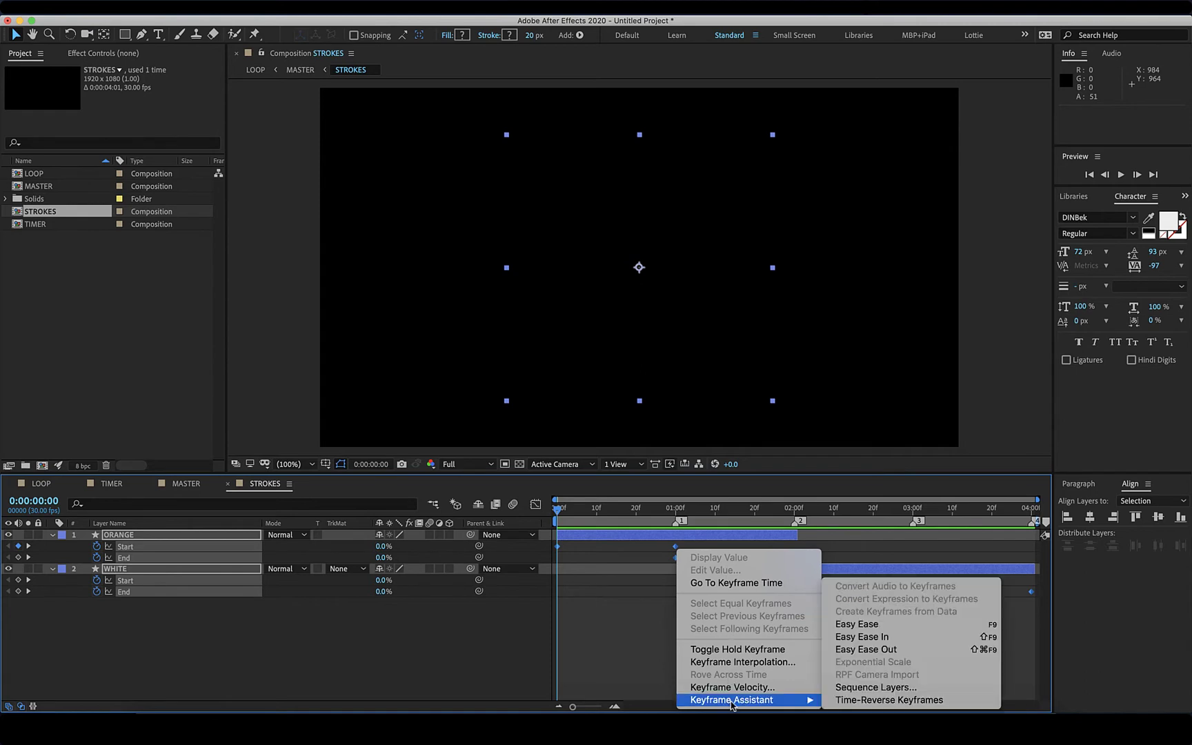
click(866, 625)
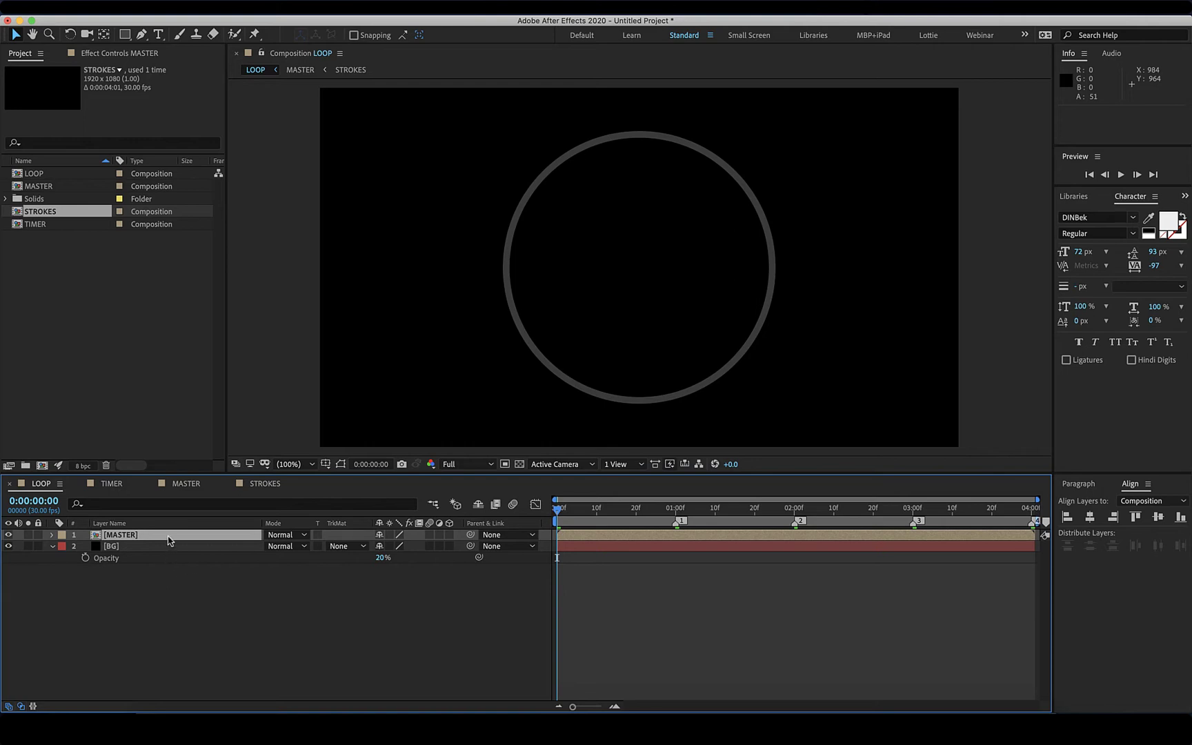
Apply Easy Ease to all of MASTER's Scale keyframes.
key(u)
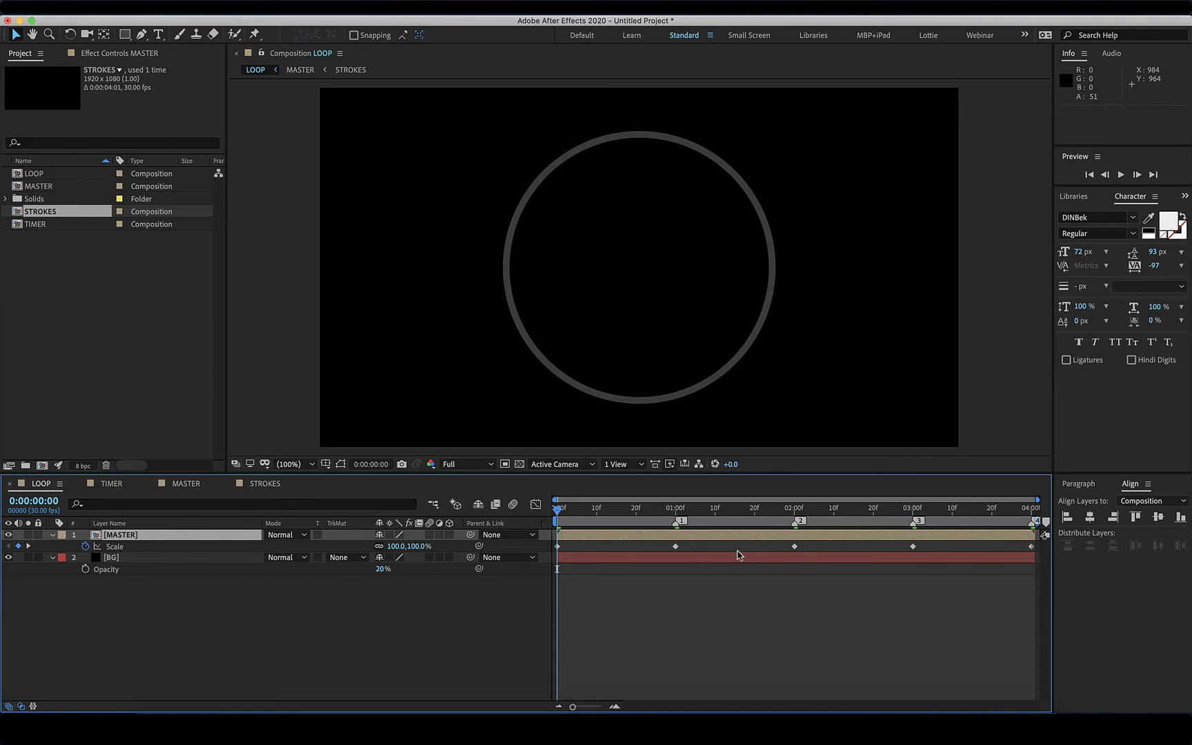
click(115, 546)
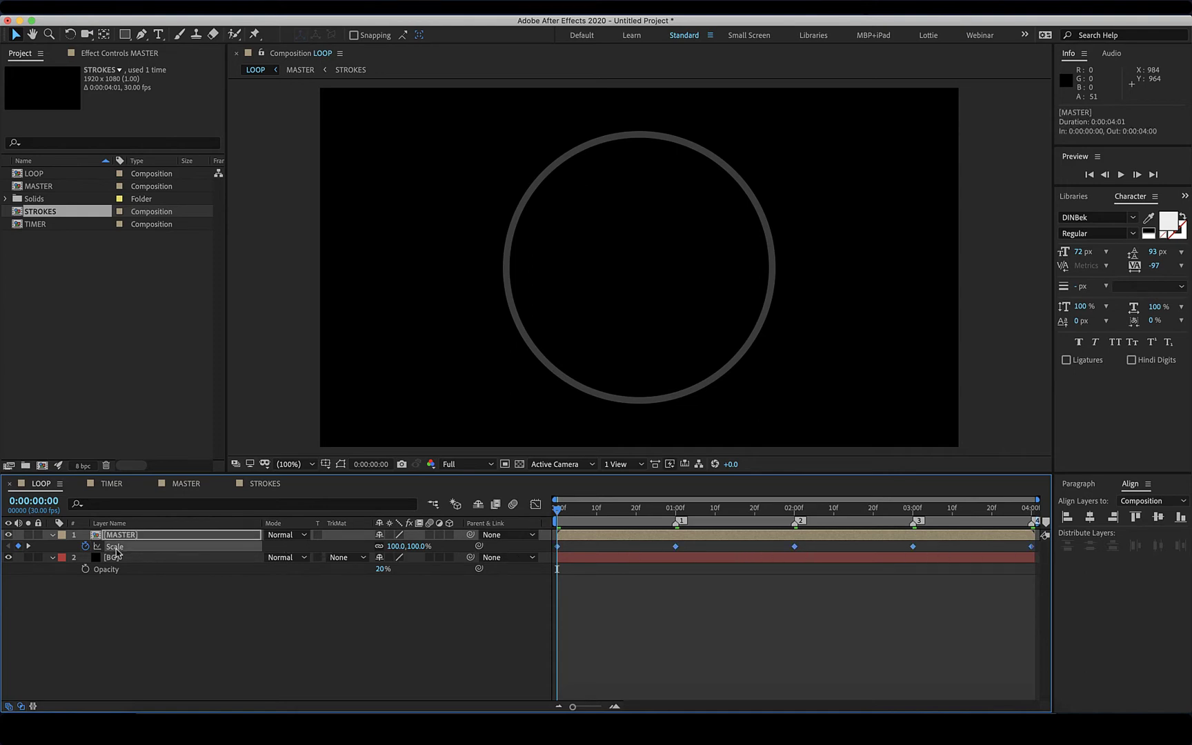
right_click(675, 546)
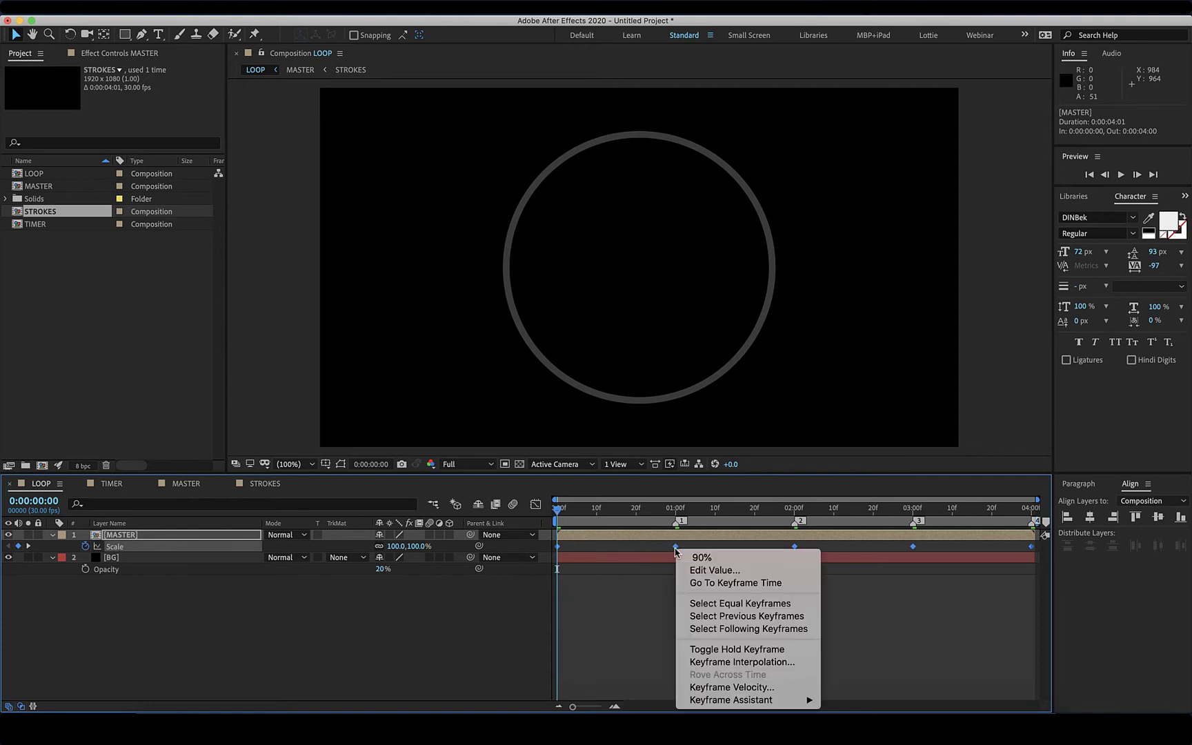
mouse_move(706, 701)
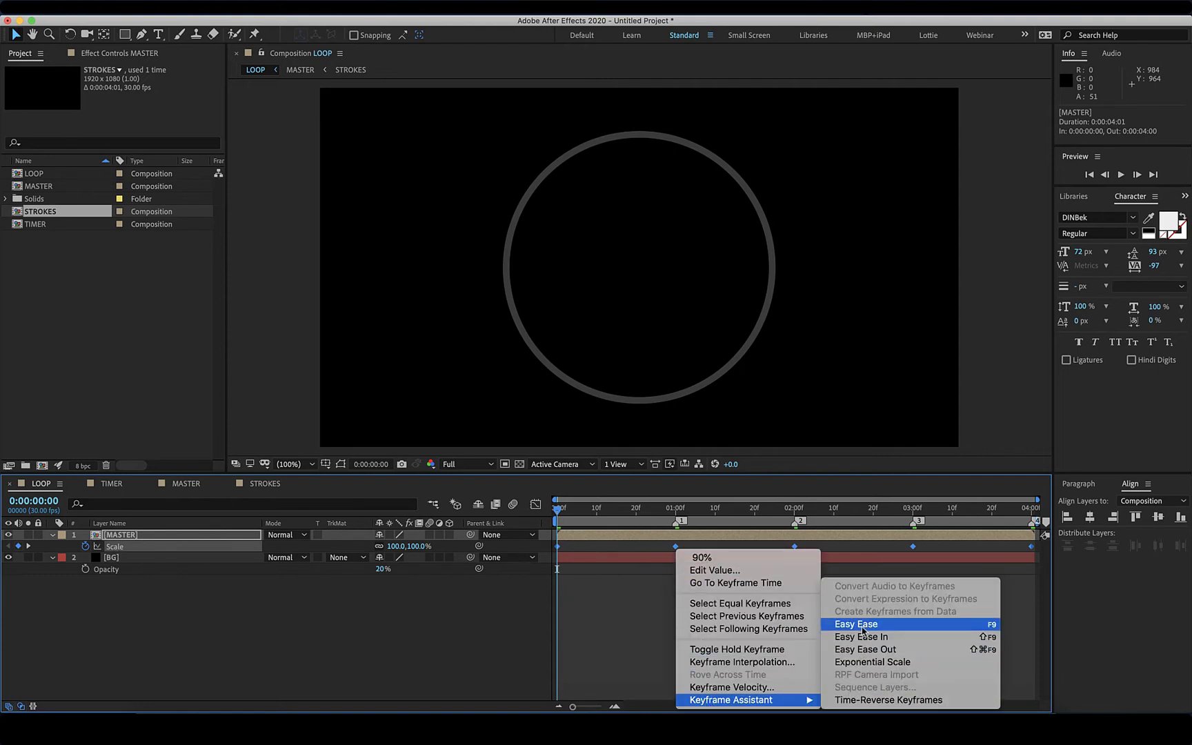
click(861, 631)
Hide the Scale row and preview the eased glowing ring.
key(u)
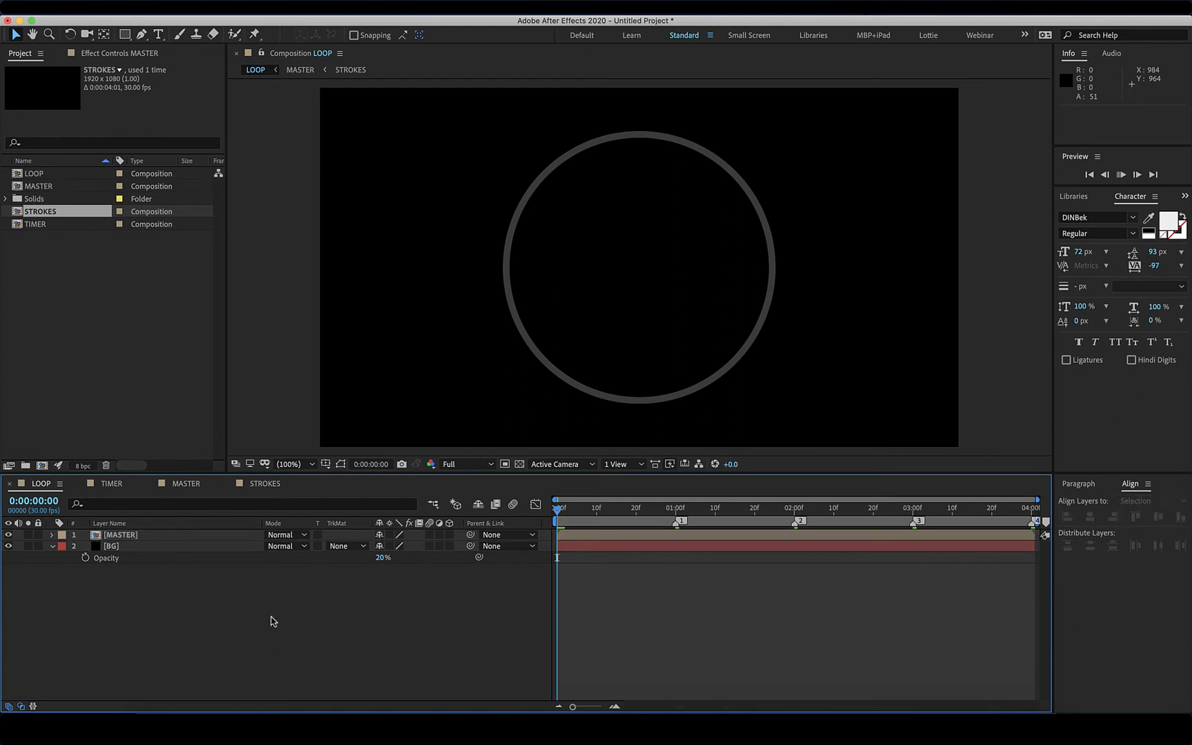
key(space)
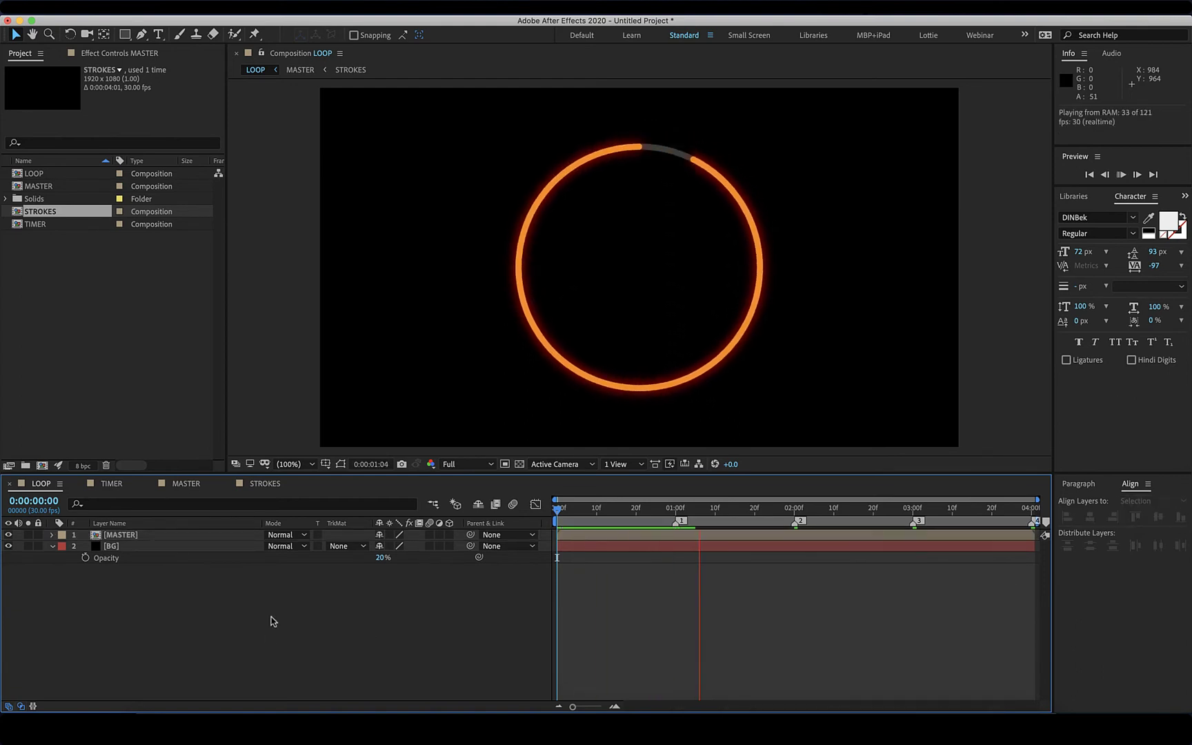
key(space)
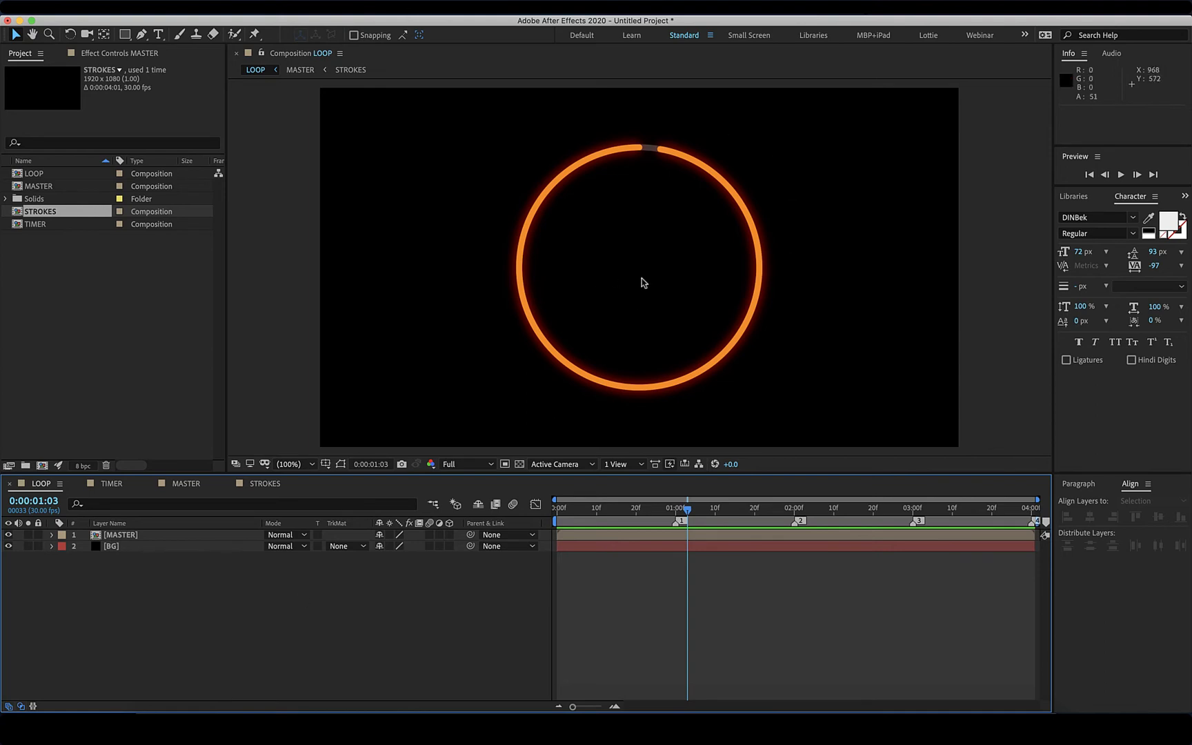
Create a text layer reading 00:00 inside the ring.
click(158, 35)
click(603, 265)
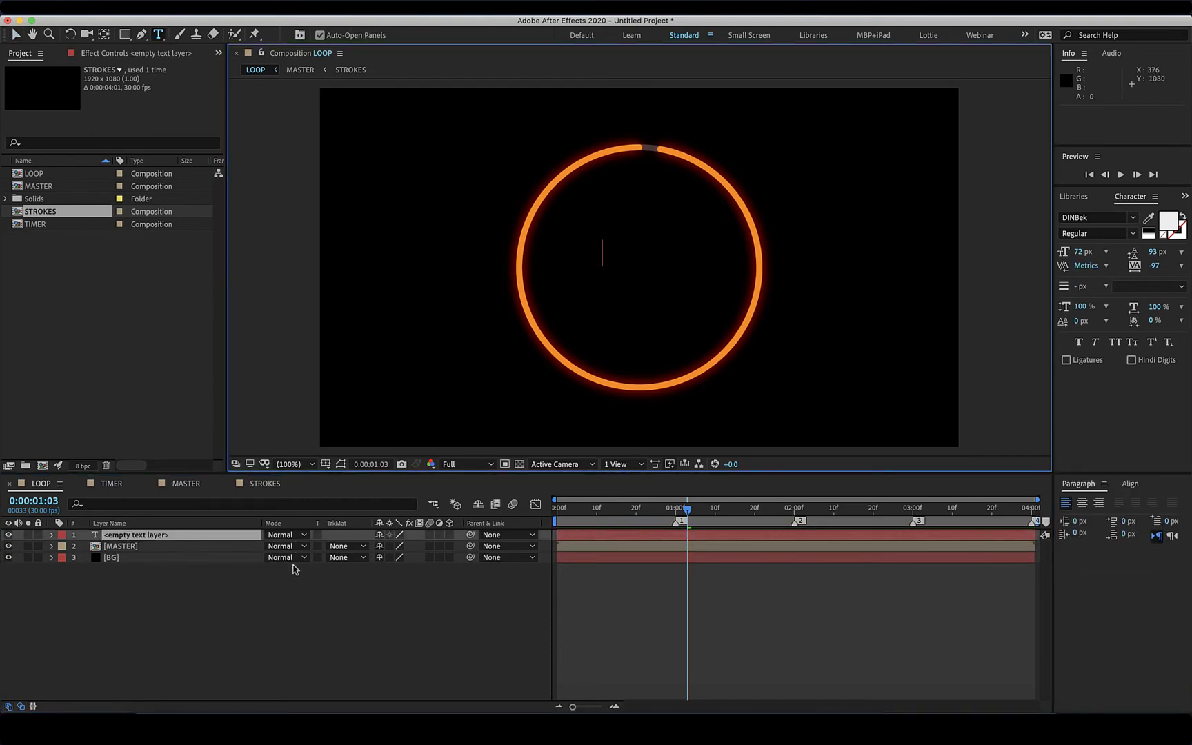
text(00)
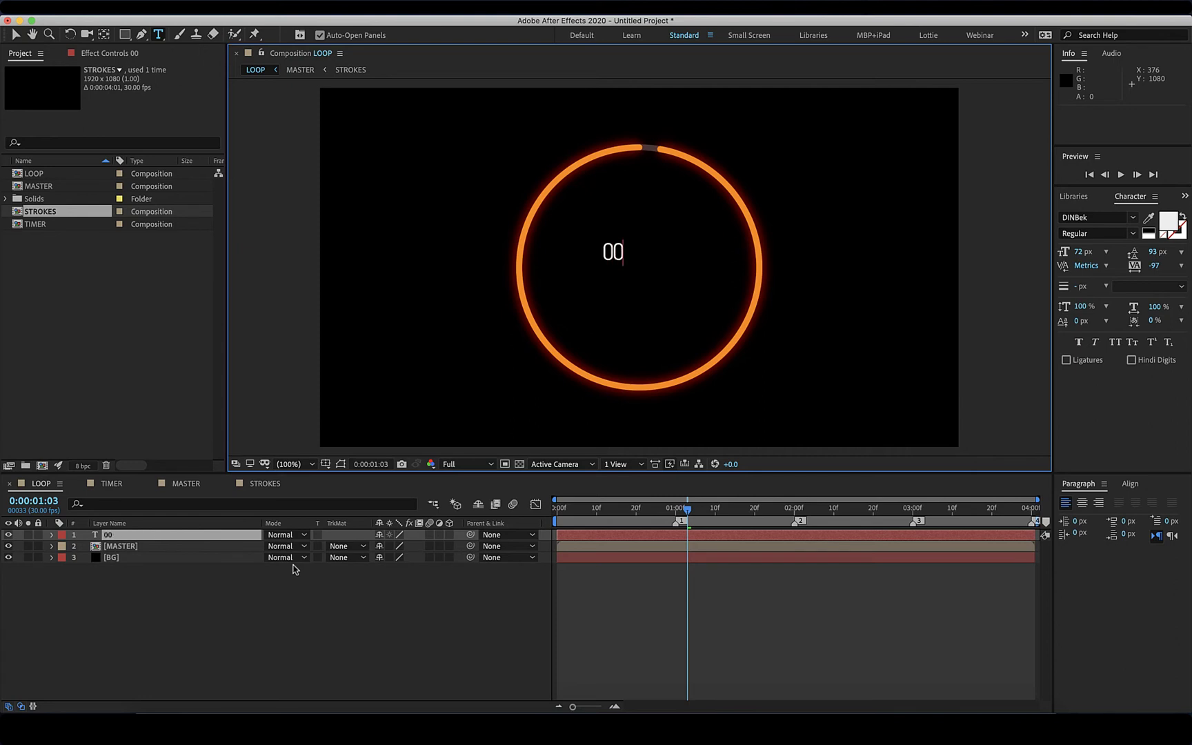
text(:00s)
click(141, 615)
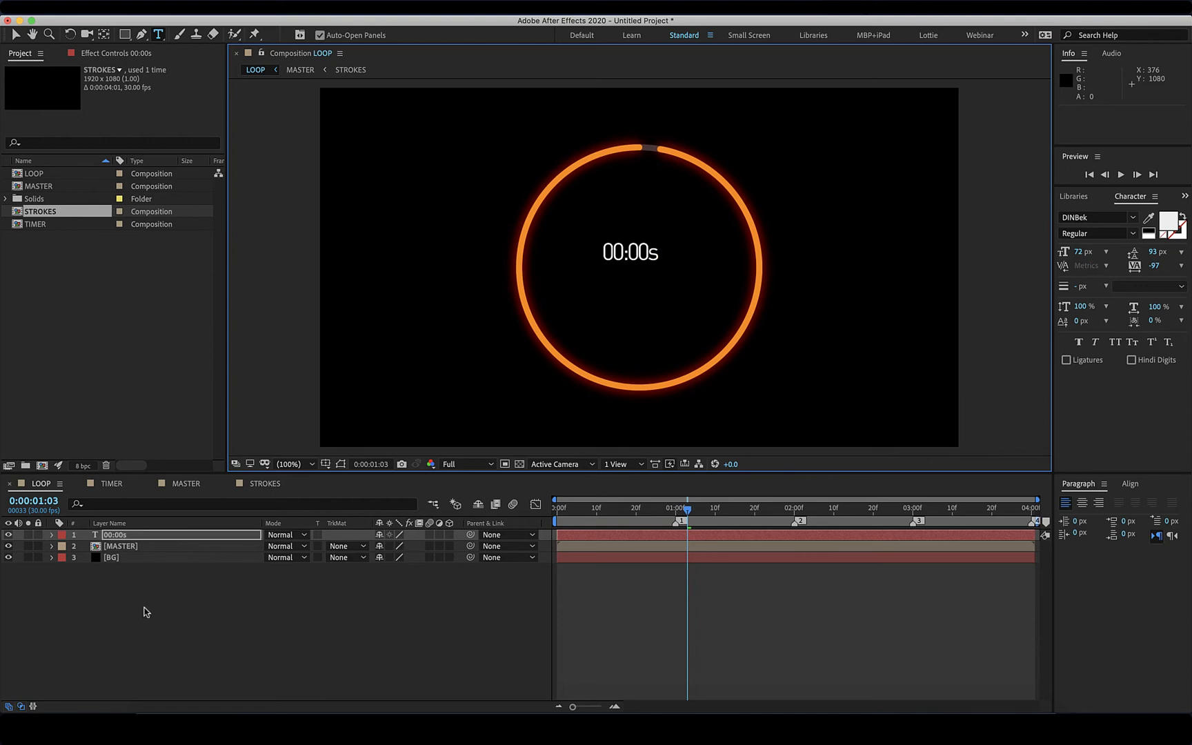
Scale the timer text to 251% and centre it in the composition.
key(s)
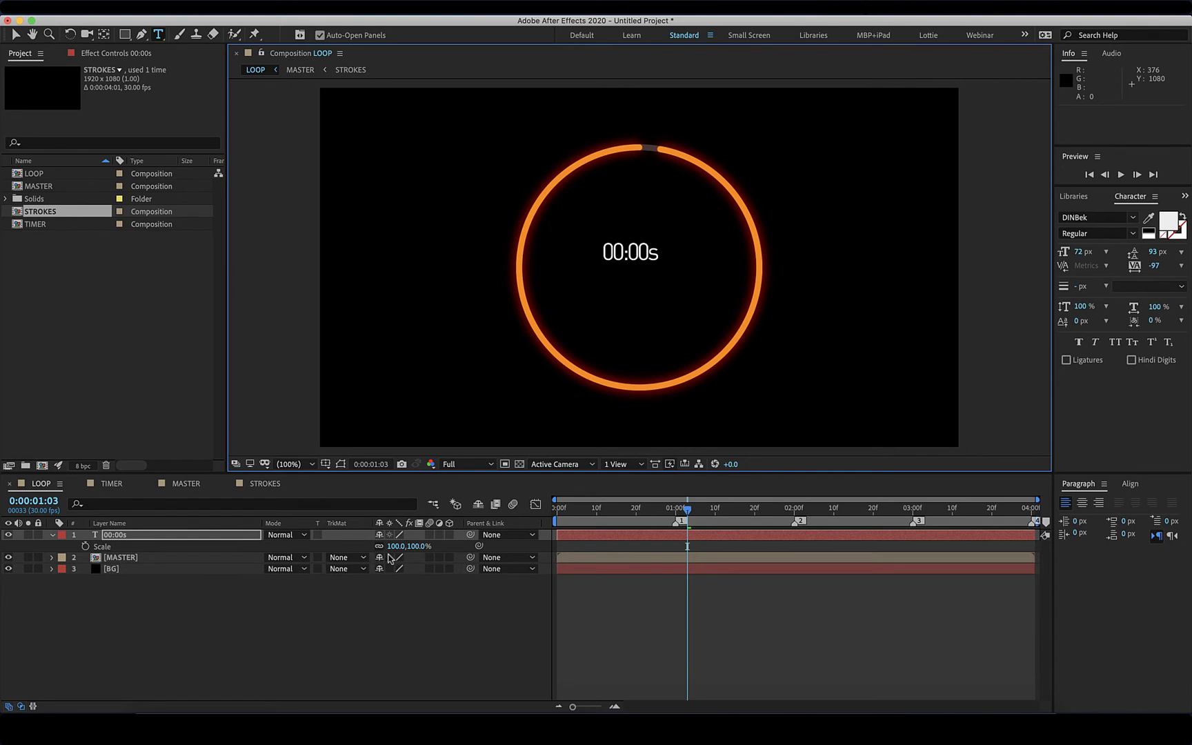
drag(387, 546, 491, 546)
key(v)
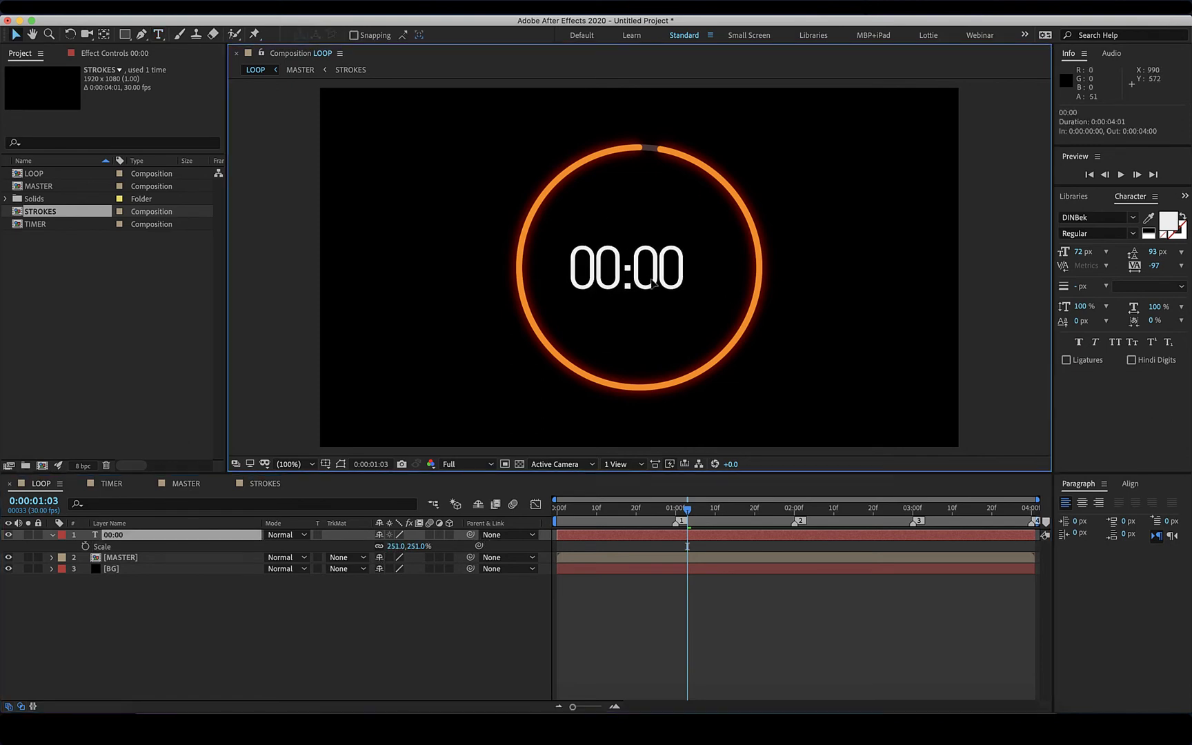
drag(650, 282, 664, 286)
click(1086, 515)
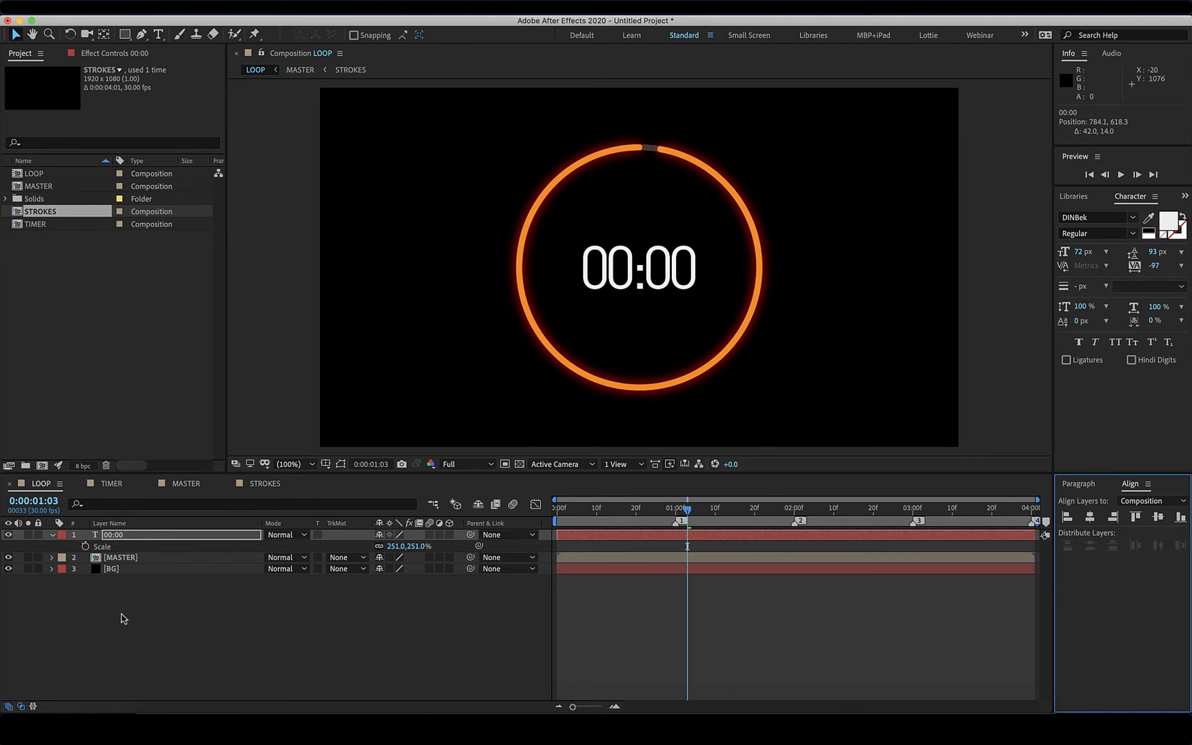
Paste a 300-second countdown expression into the timer's Source Text.
click(52, 535)
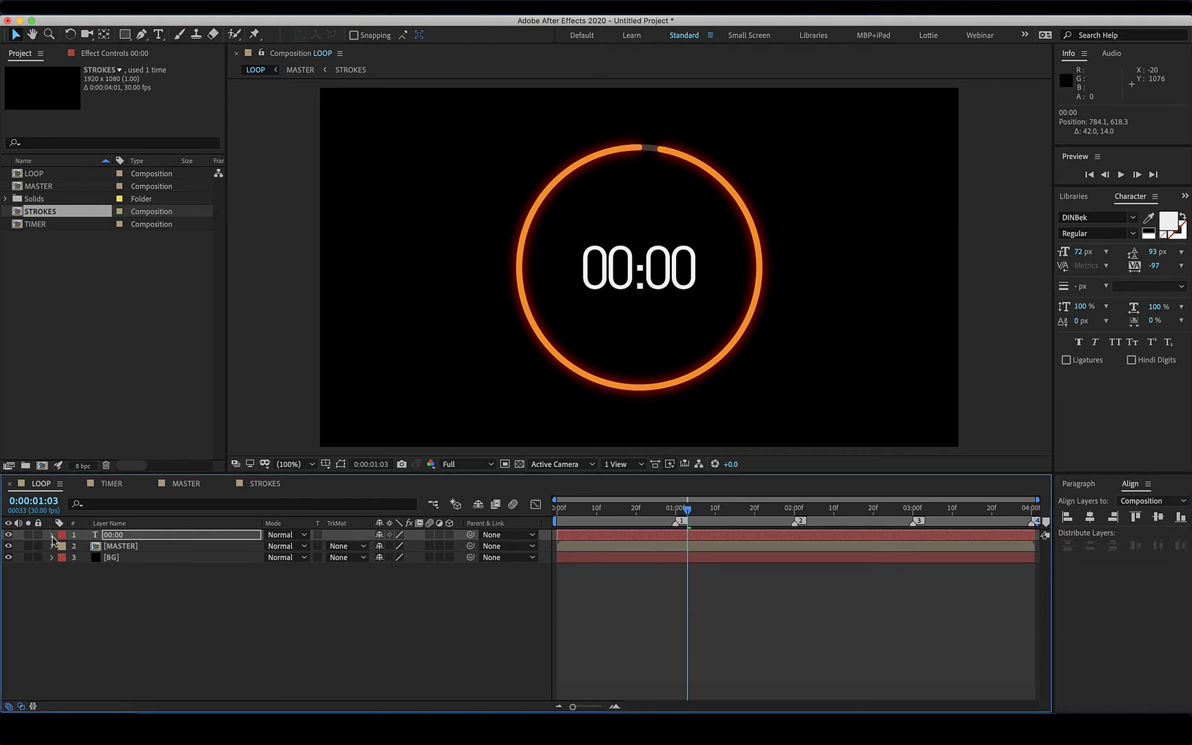
click(52, 535)
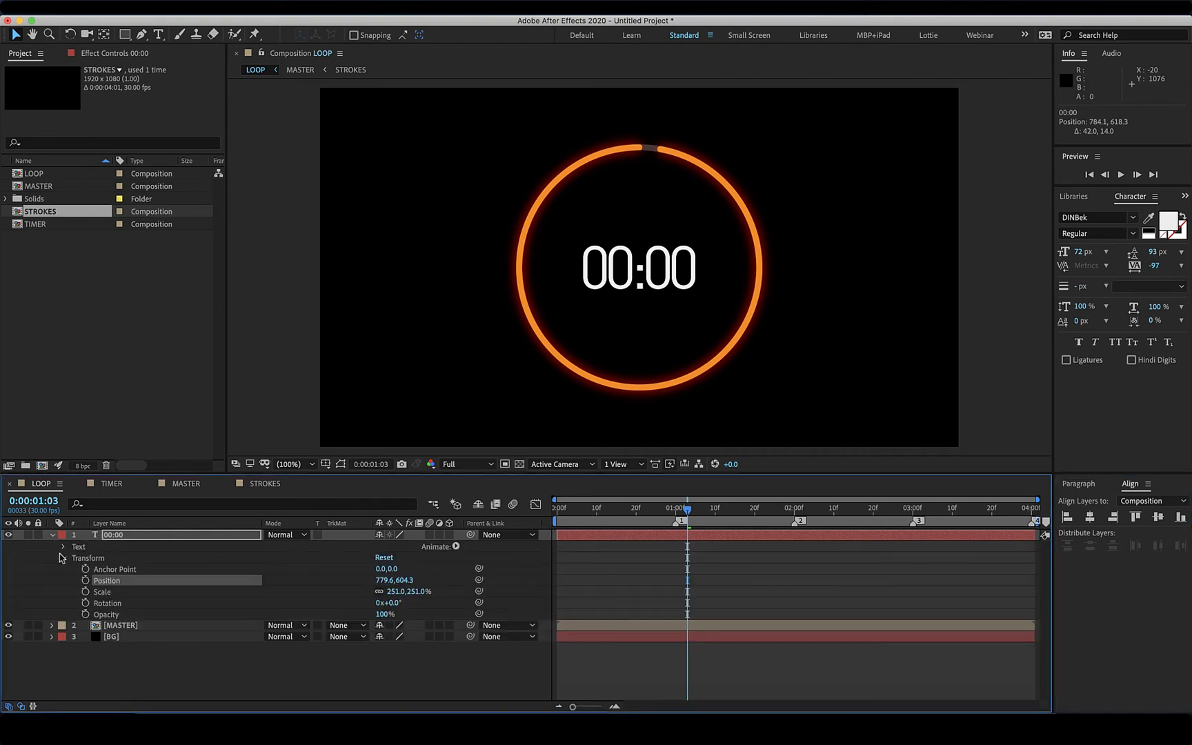
click(63, 547)
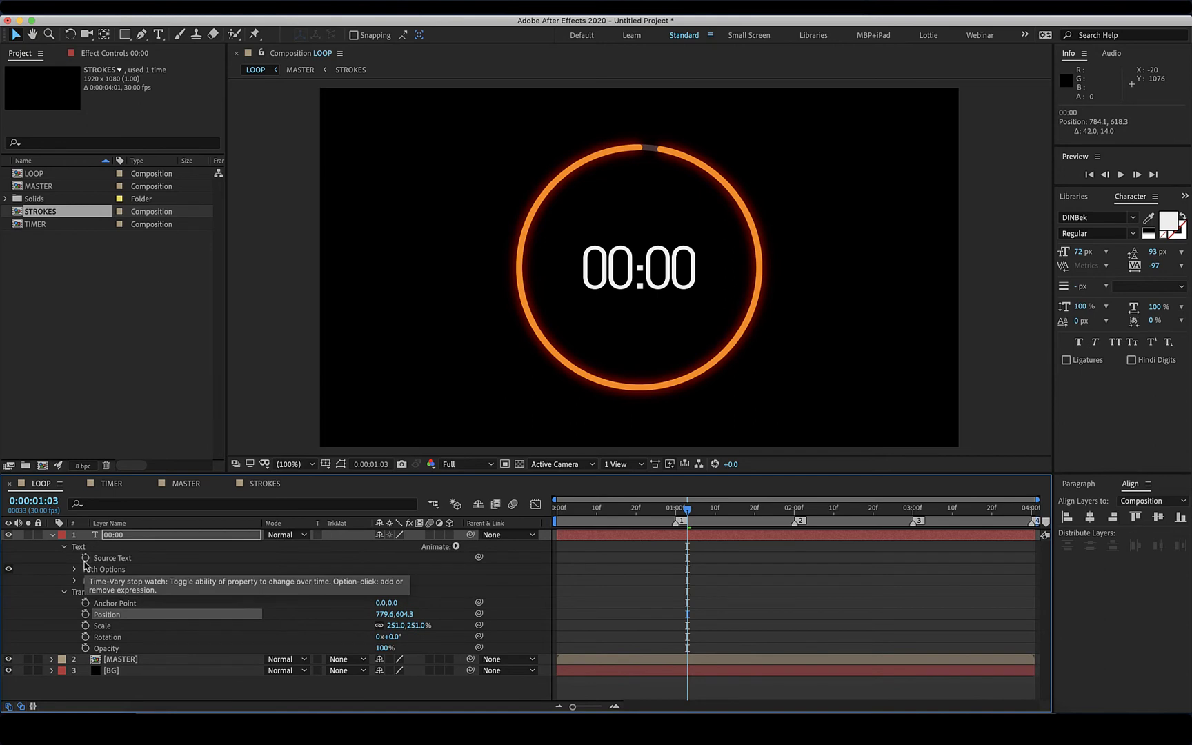
alt+click(86, 558)
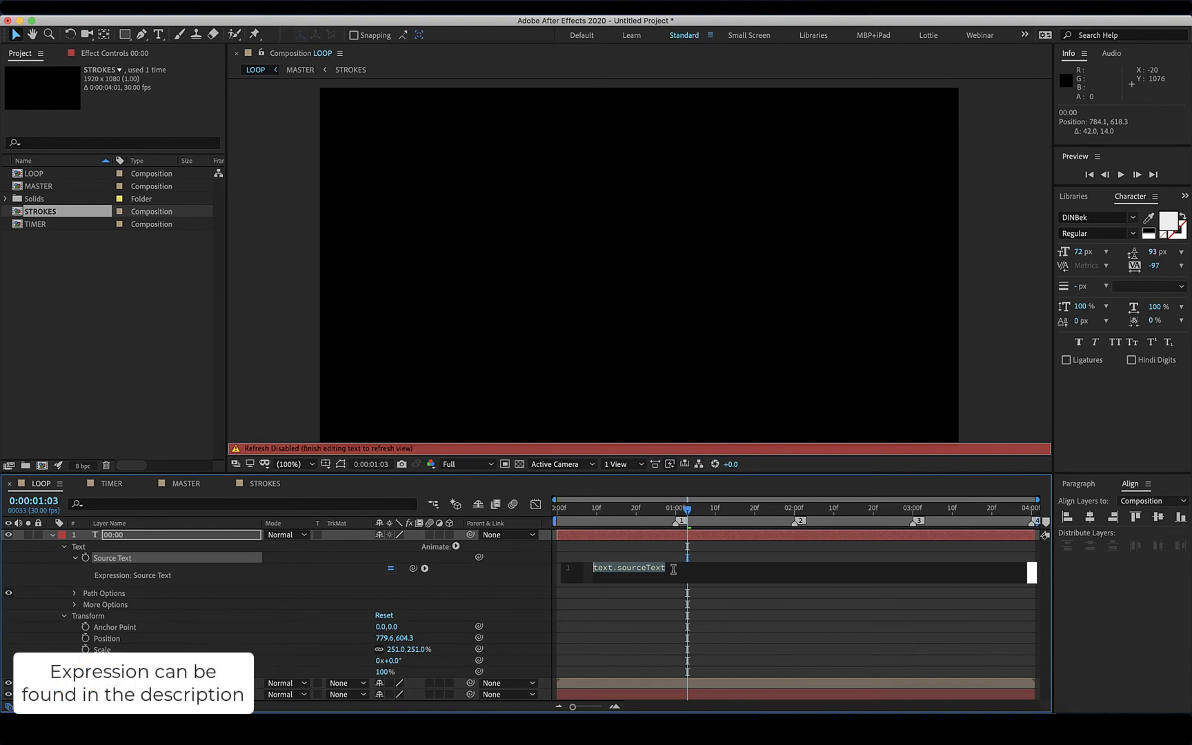
key(cmd+v)
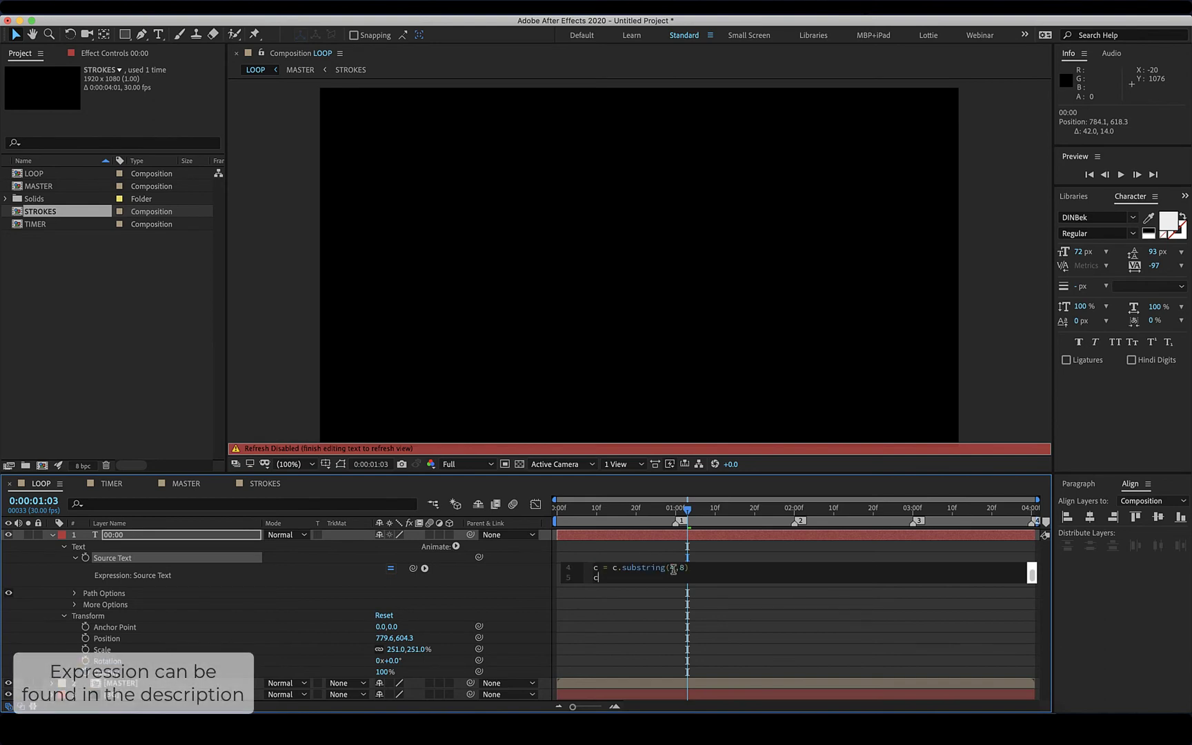
click(622, 611)
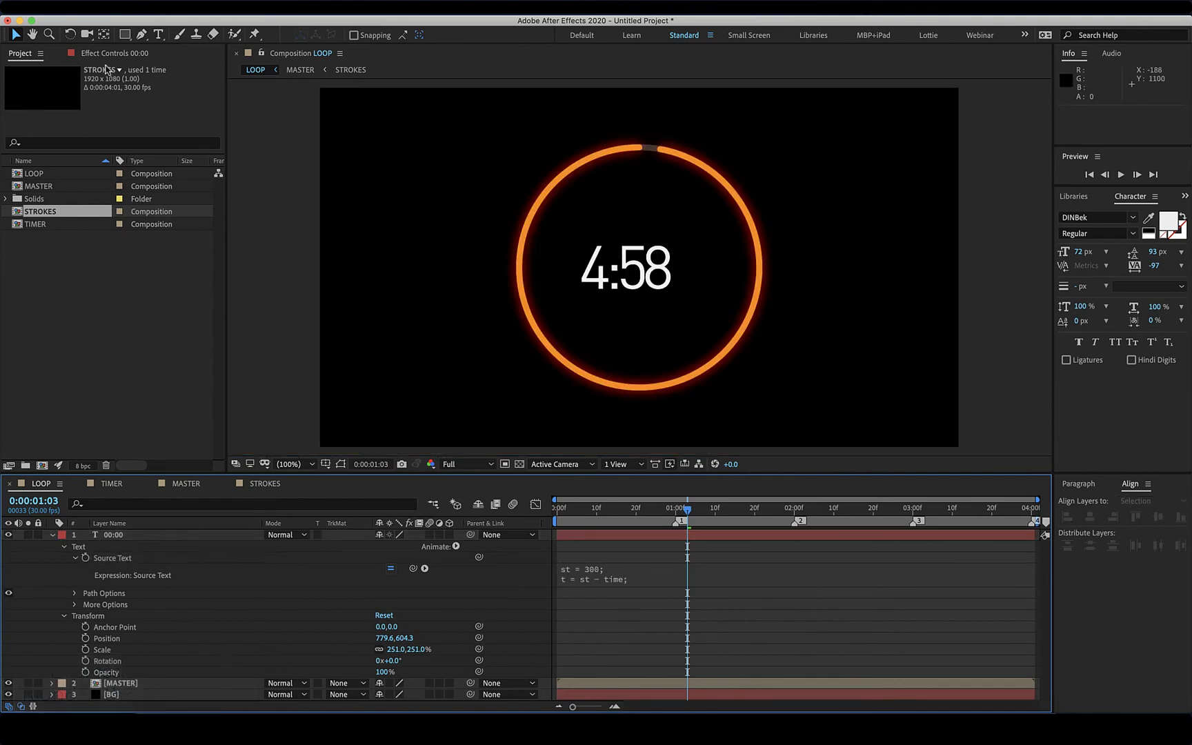
Nudge the timer text slightly right so it looks visually centred.
click(667, 293)
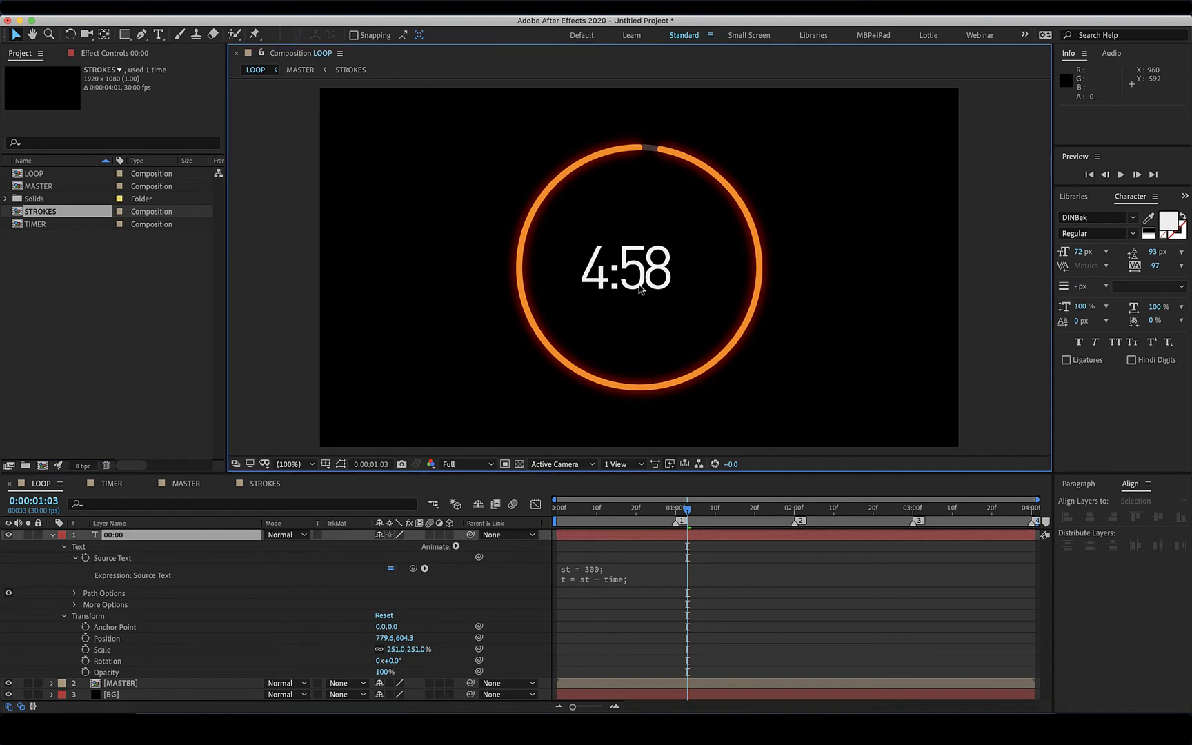
key(shift+Right)
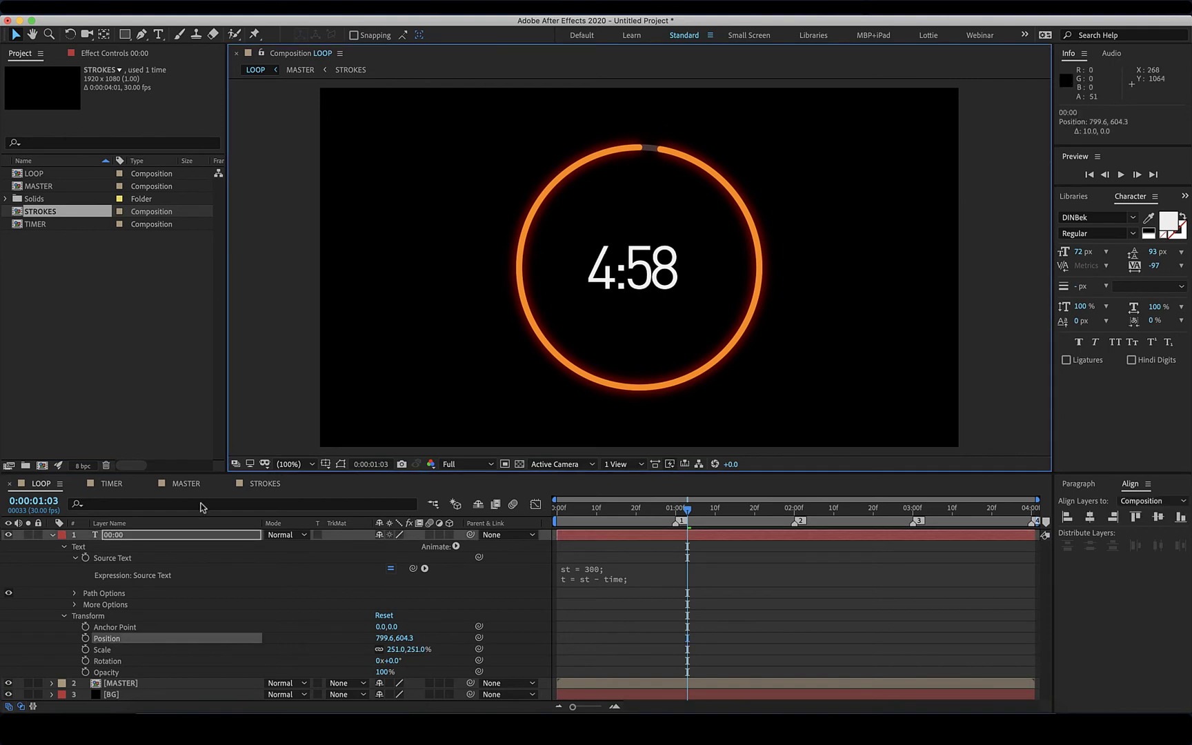
key(shift+Right)
key(shift+Left)
key(shift+Right)
key(shift+Right)
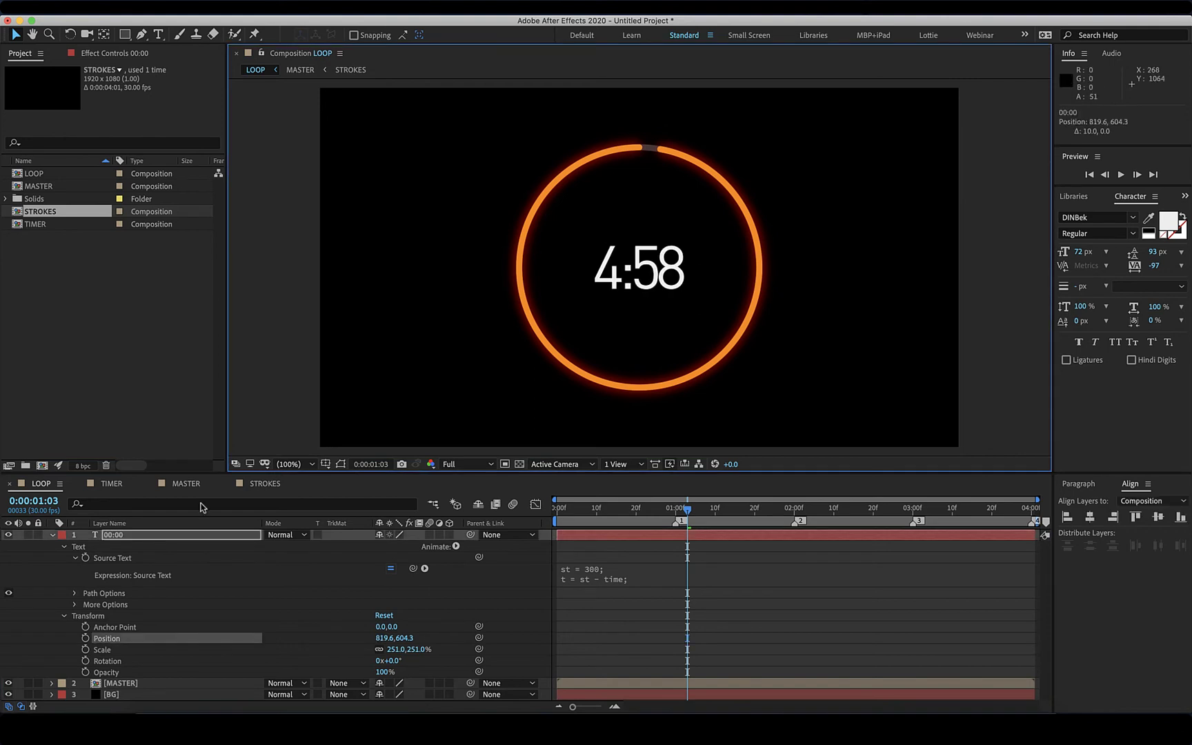
Jump to frame zero and RAM-preview the countdown from 5:00, then stop playback.
key(Home)
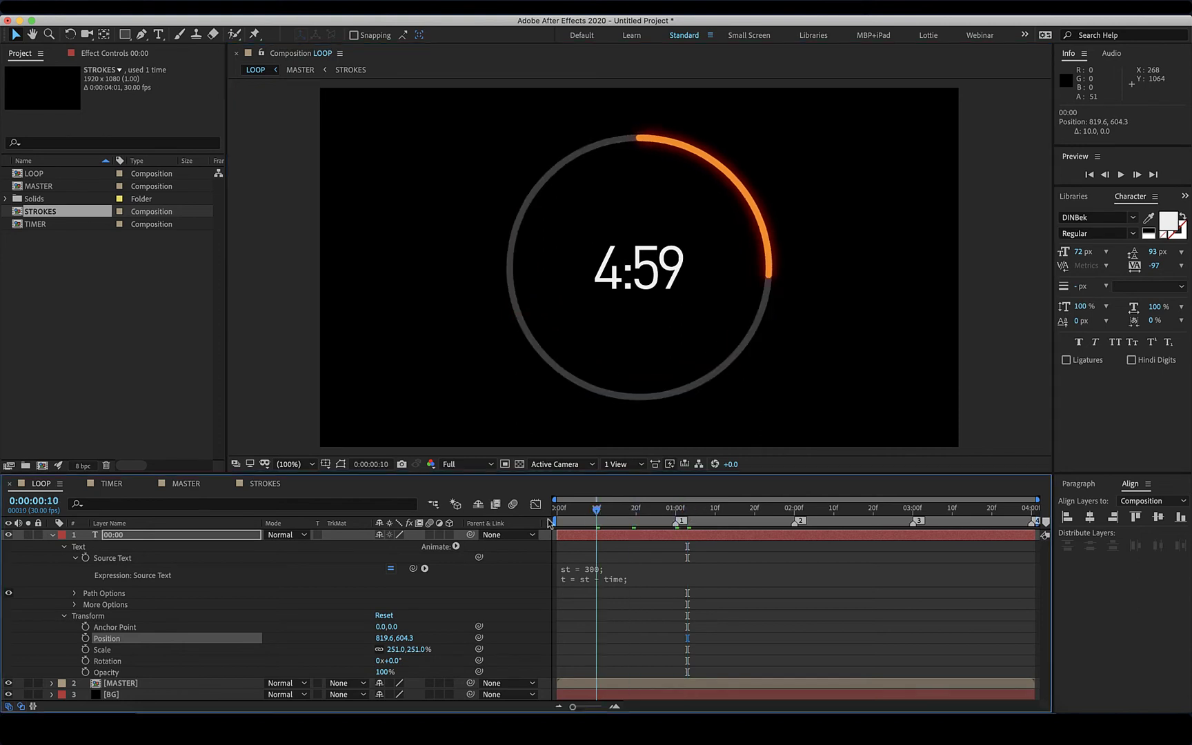
key(space)
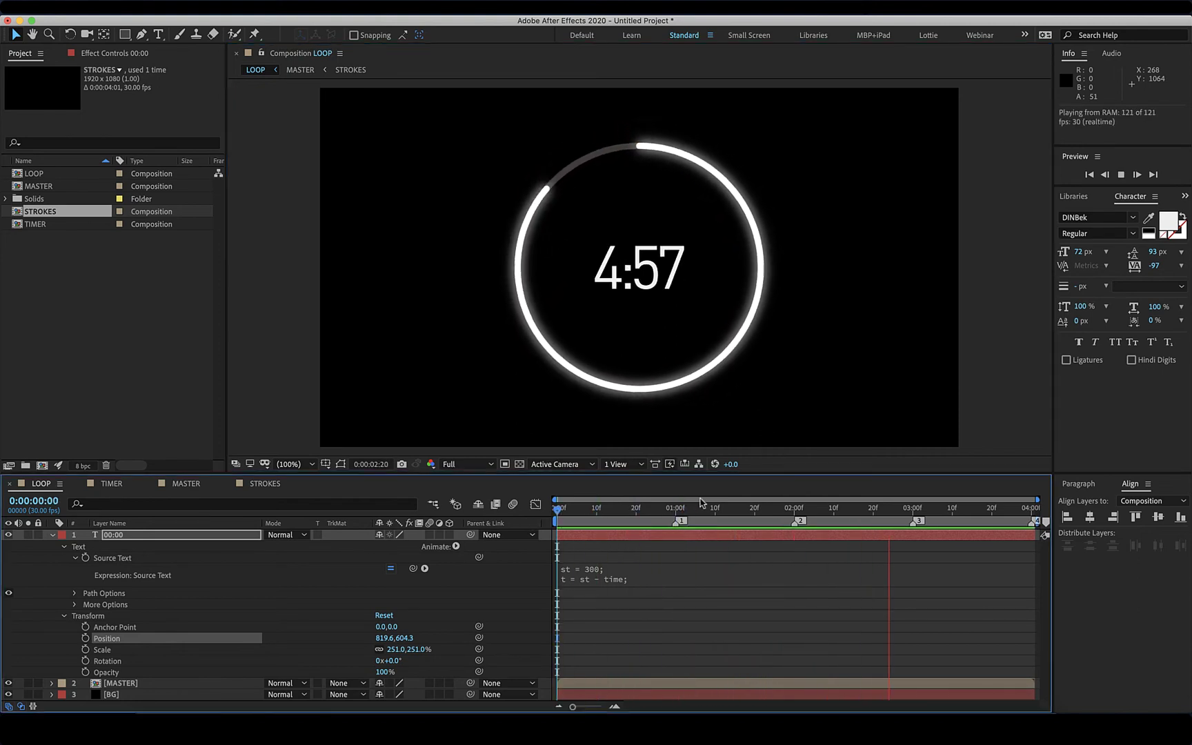
key(space)
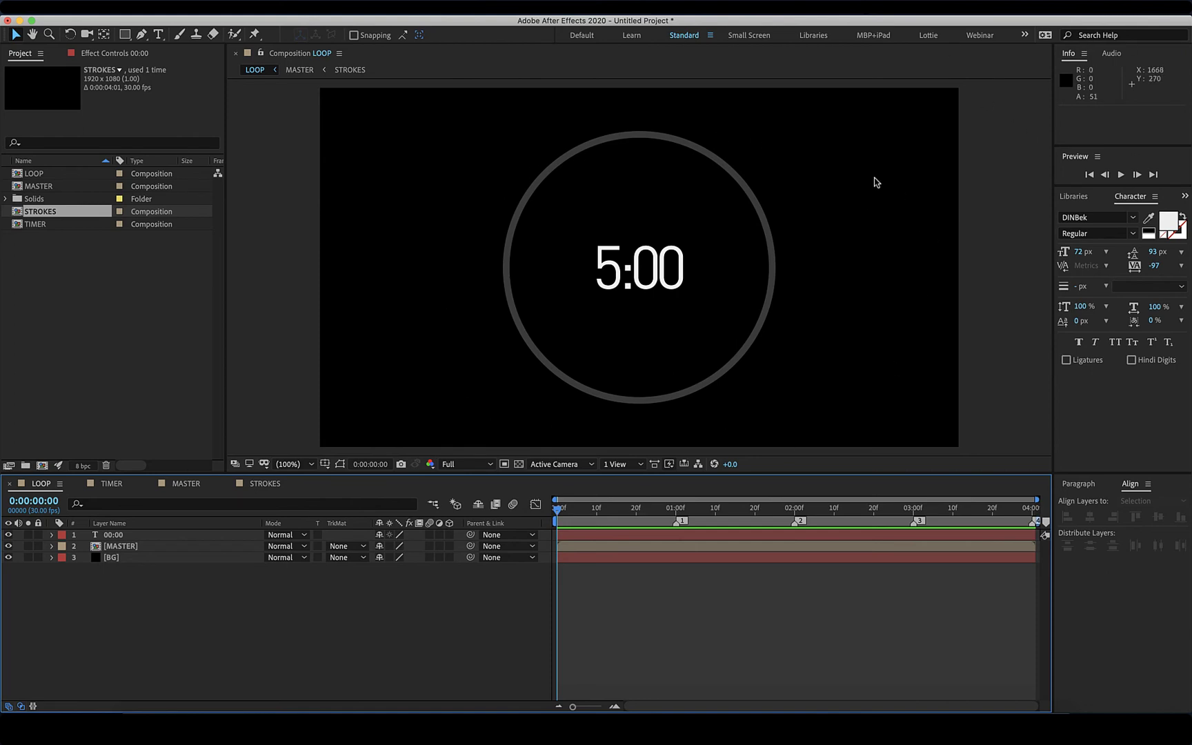
Add a full-frame orange solid, Orange Solid 1, as the top layer of LOOP.
right_click(218, 594)
mouse_move(238, 566)
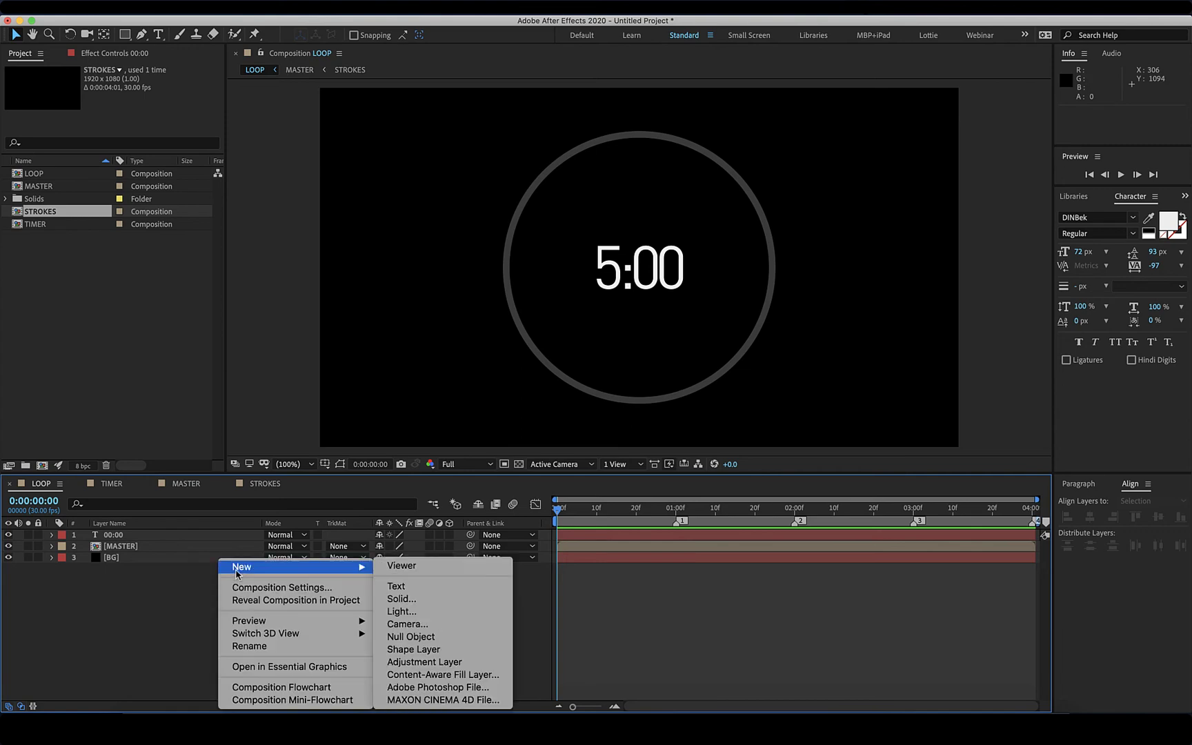
click(435, 600)
drag(607, 357, 482, 318)
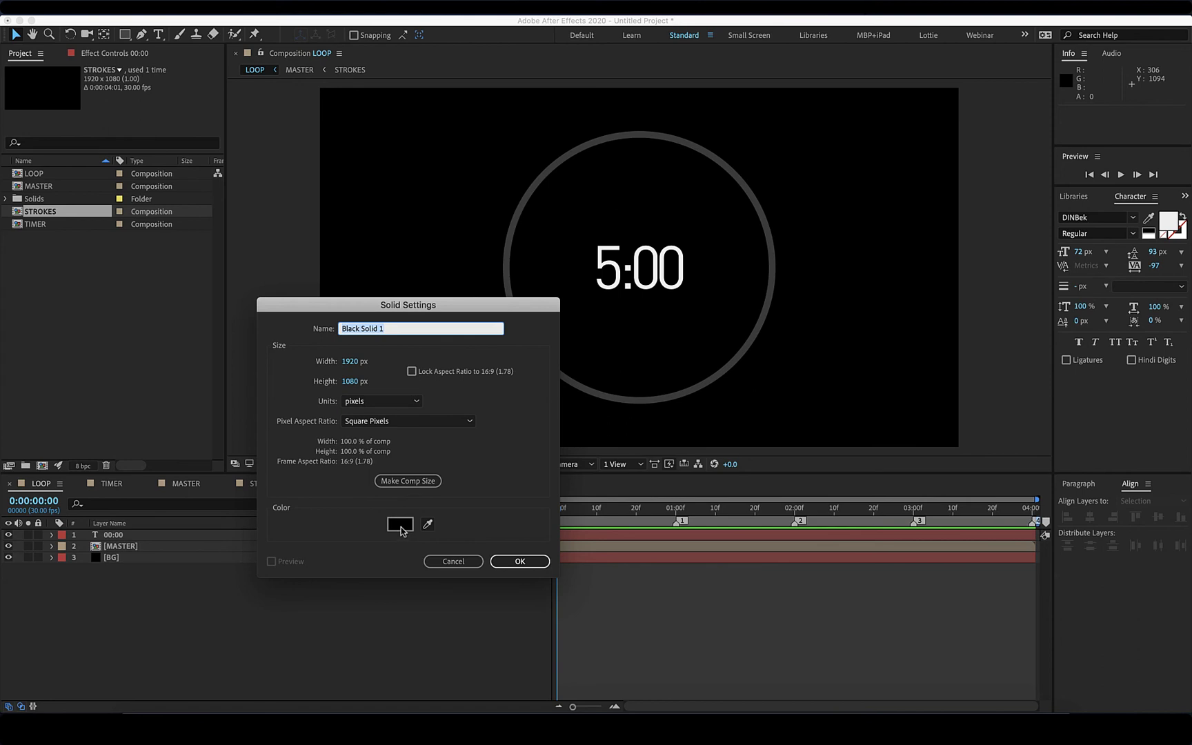
click(402, 525)
click(626, 462)
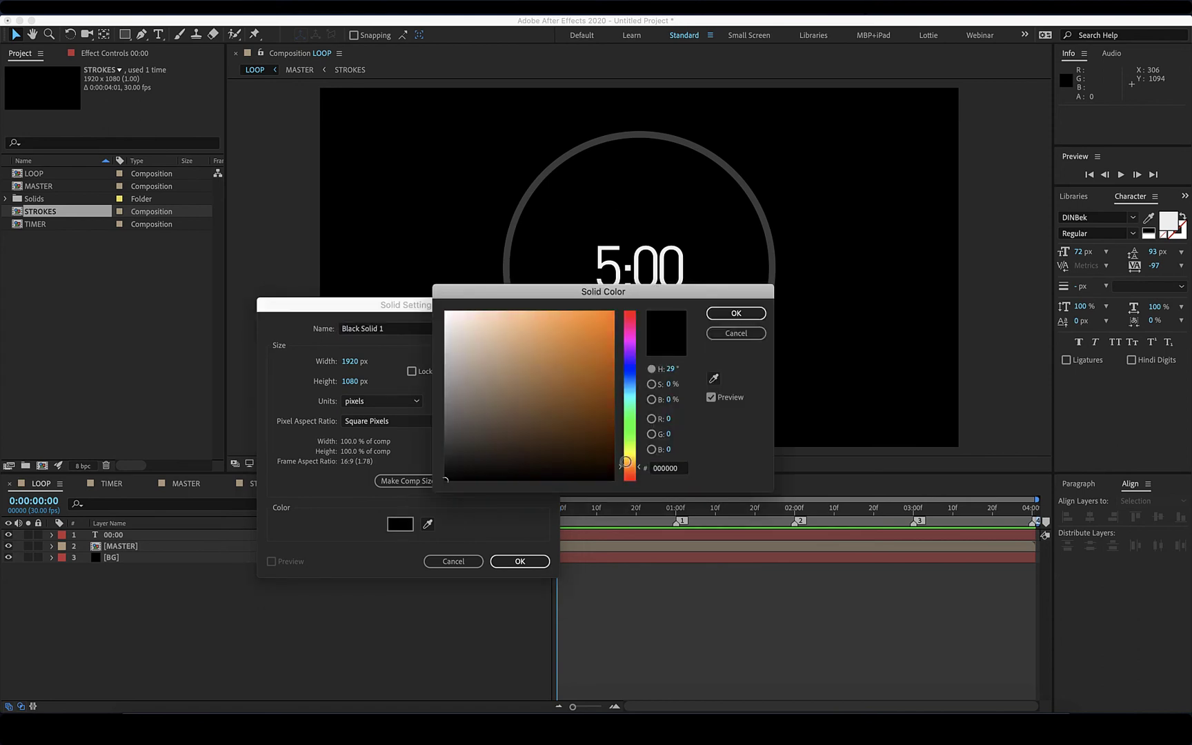
click(580, 331)
click(736, 313)
click(519, 561)
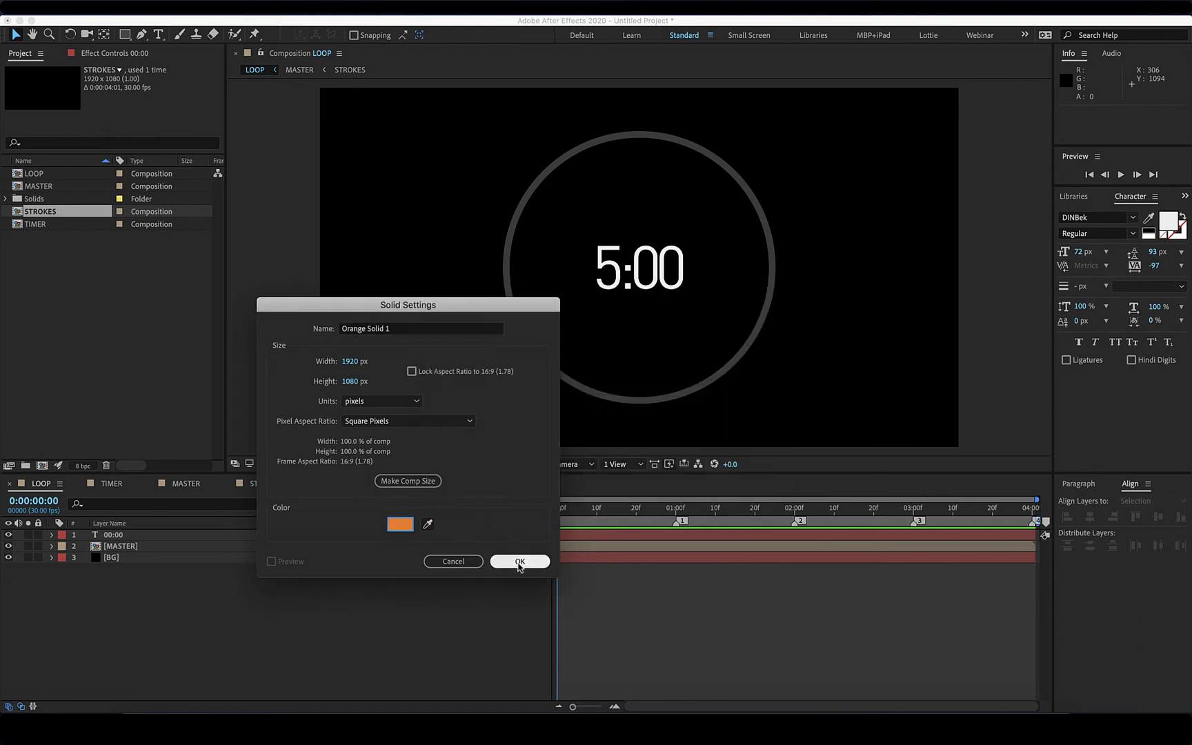
Select Orange Solid 1, show safe guides, and draw a large ellipse mask across the frame.
click(153, 584)
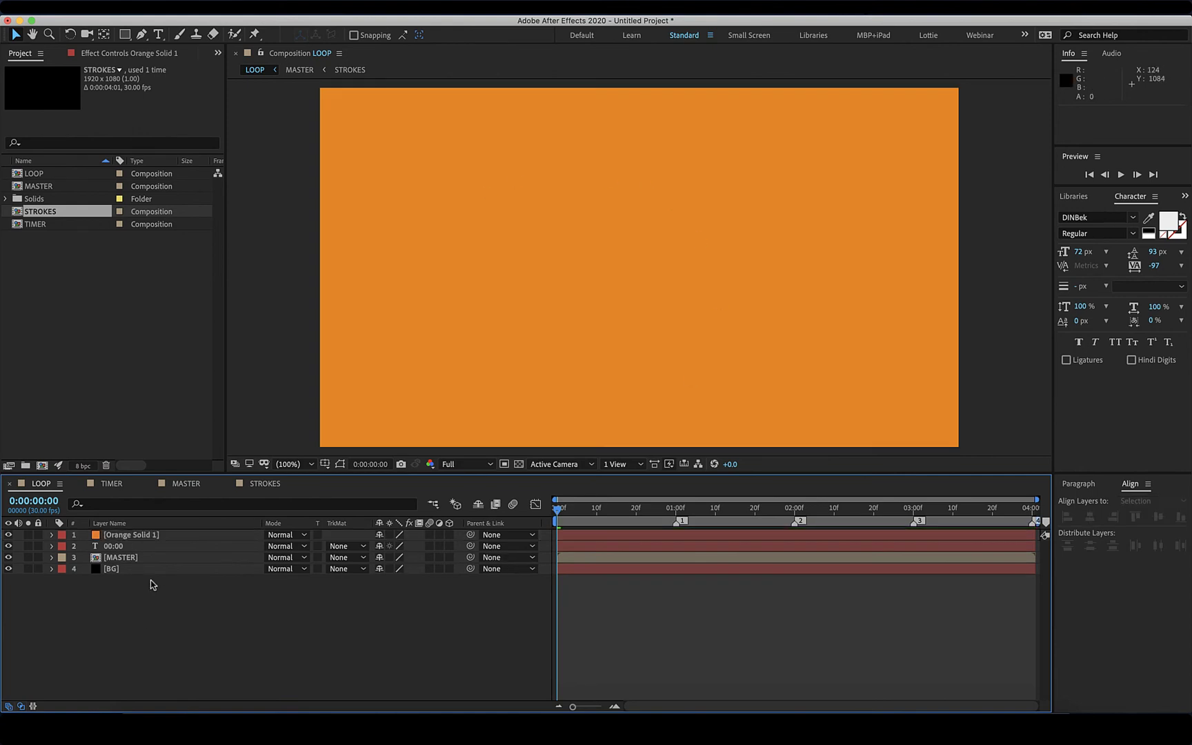
click(155, 537)
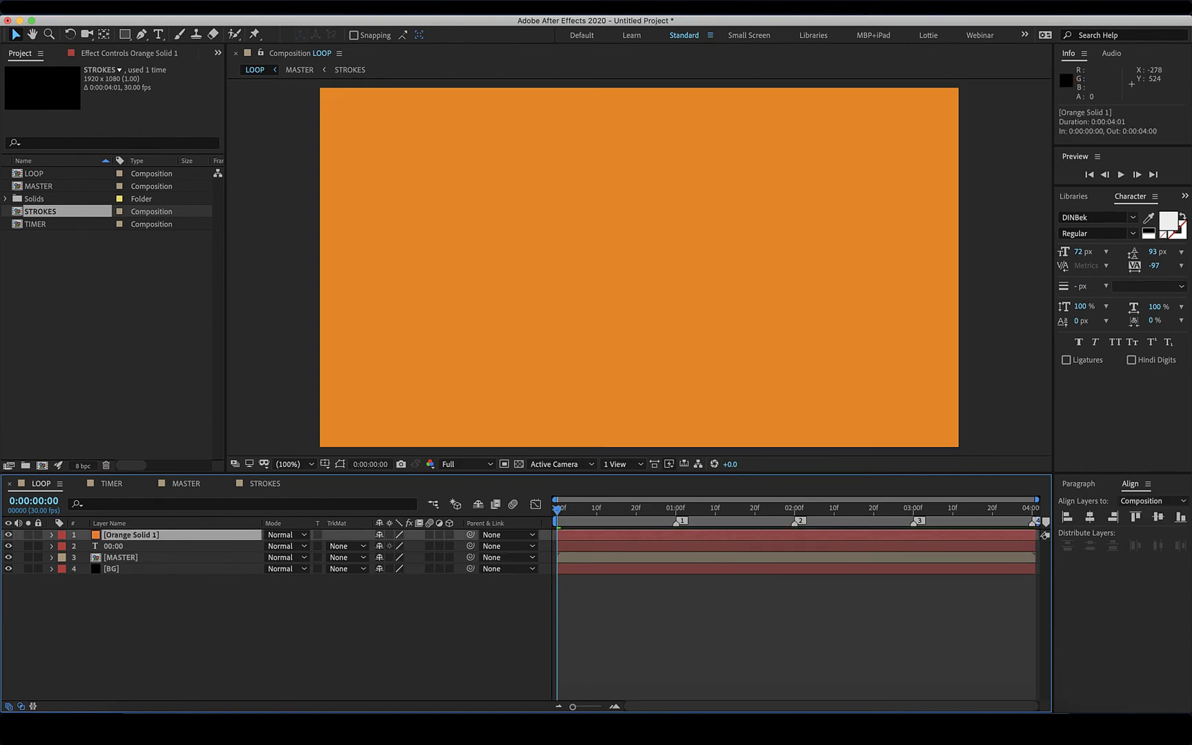
drag(125, 34, 165, 63)
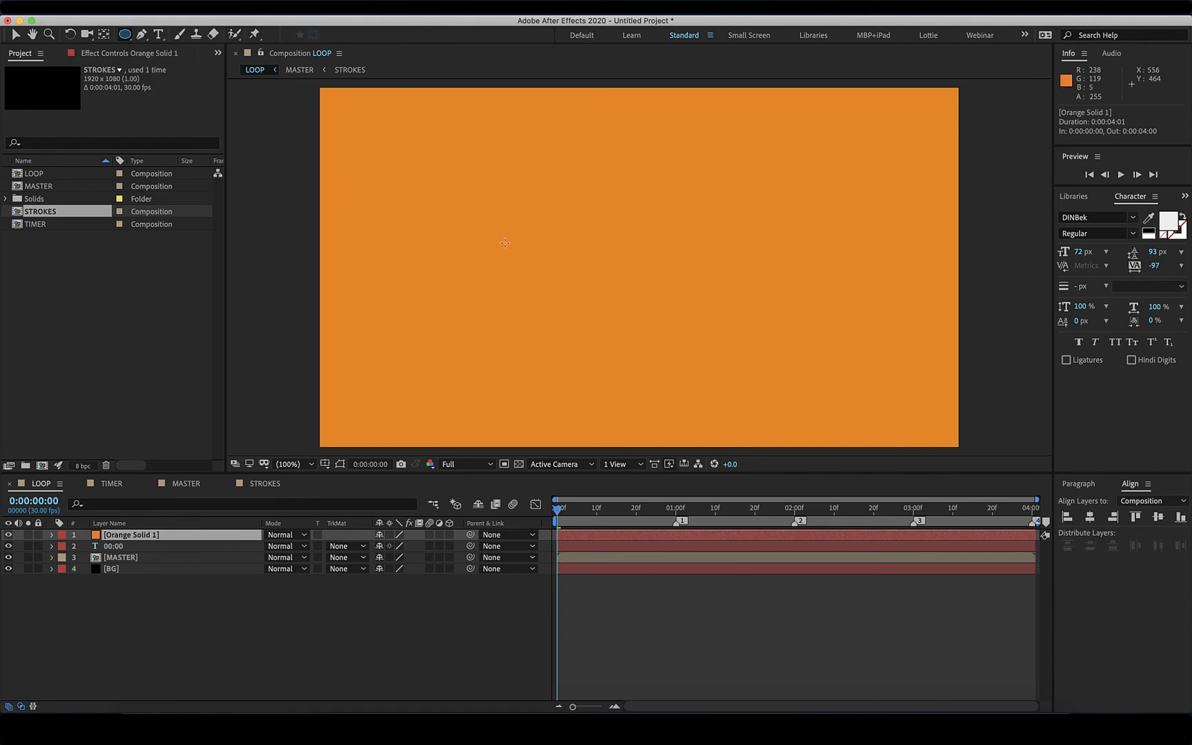
click(325, 464)
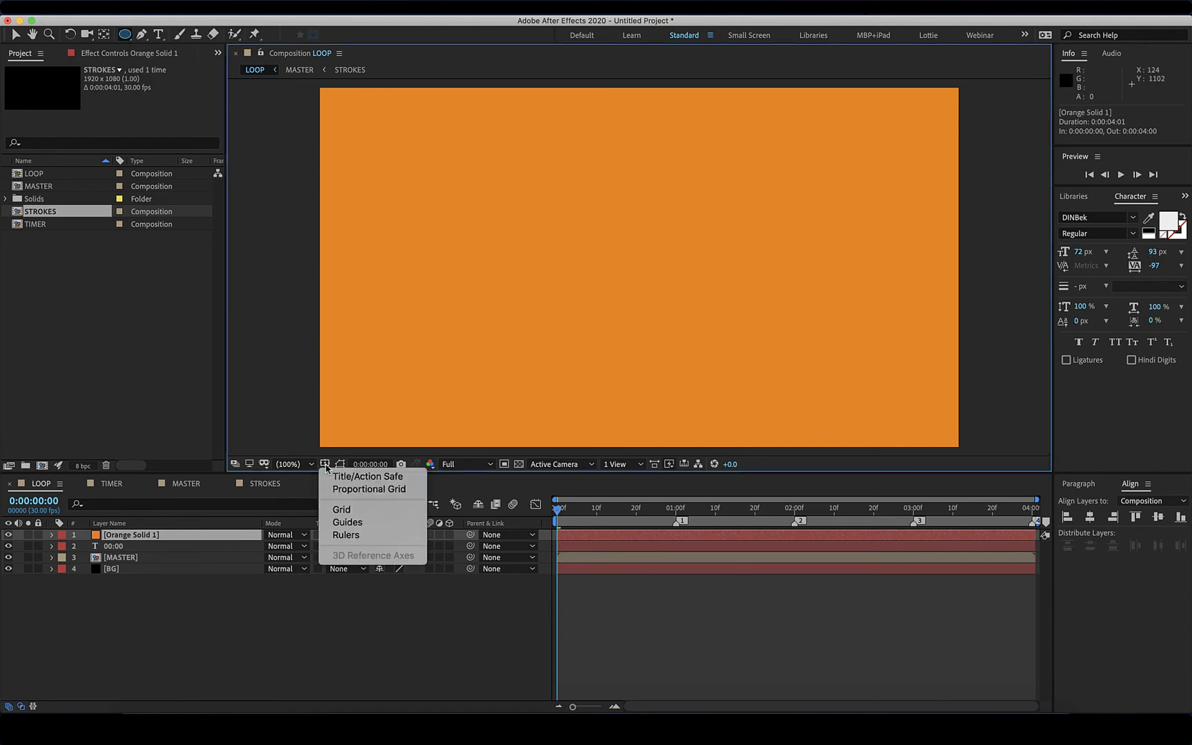
click(366, 476)
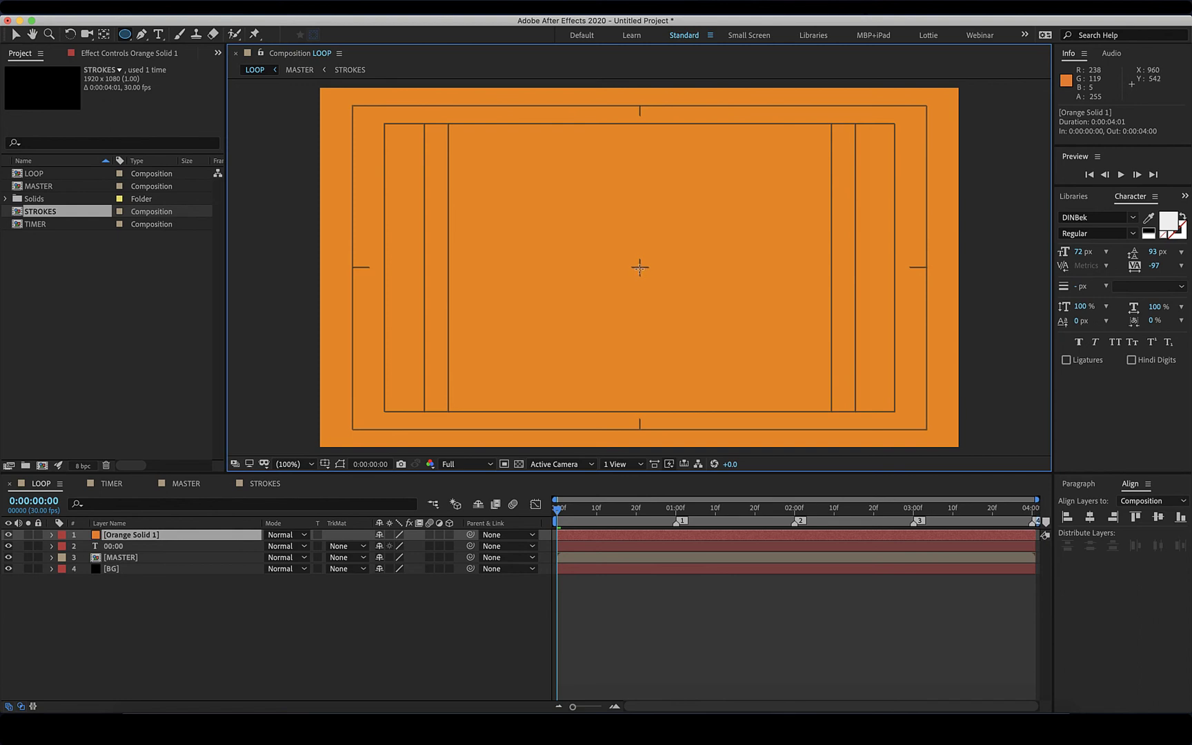
drag(640, 268, 924, 149)
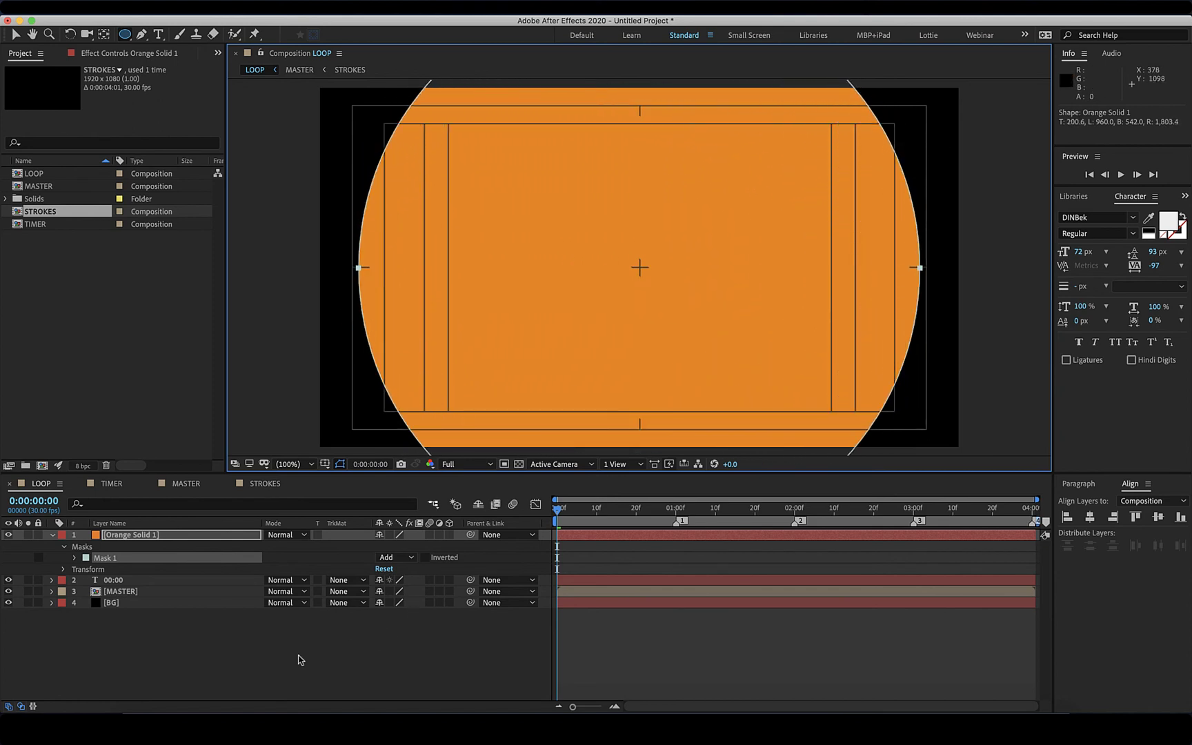
Set Mask 1's mode to Subtract and zoom out to check the orange frame.
click(386, 558)
click(406, 599)
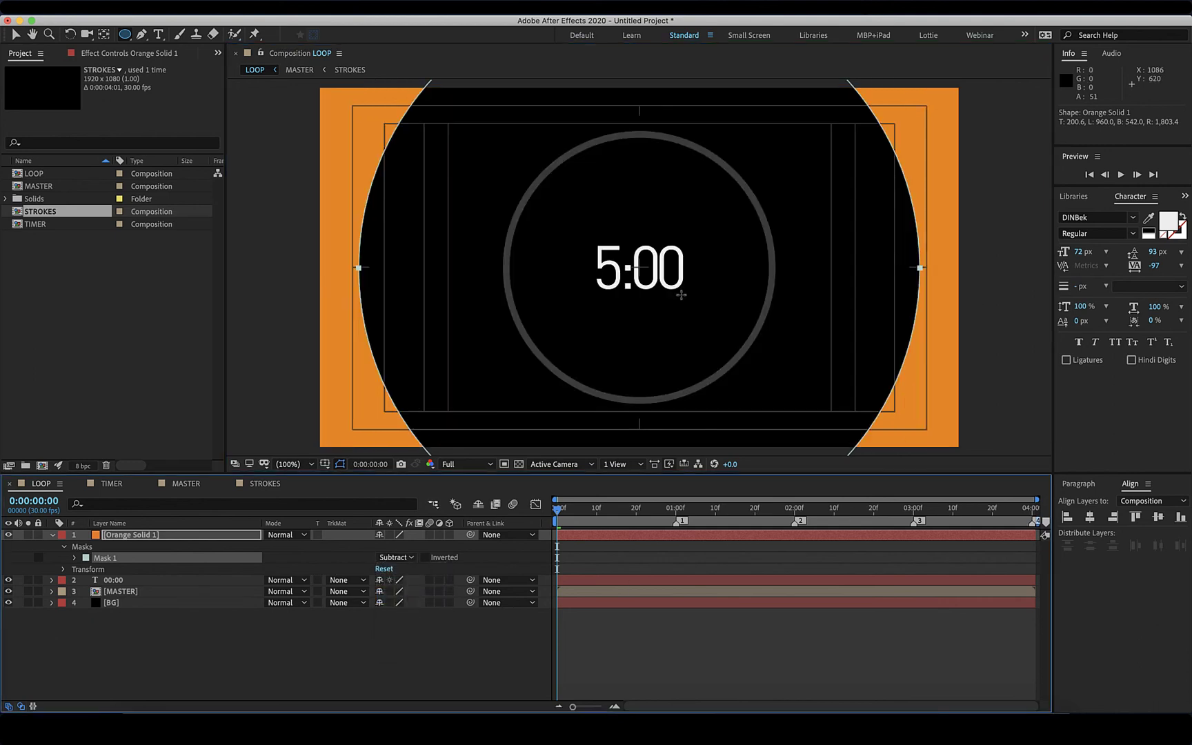
key(comma)
key(comma)
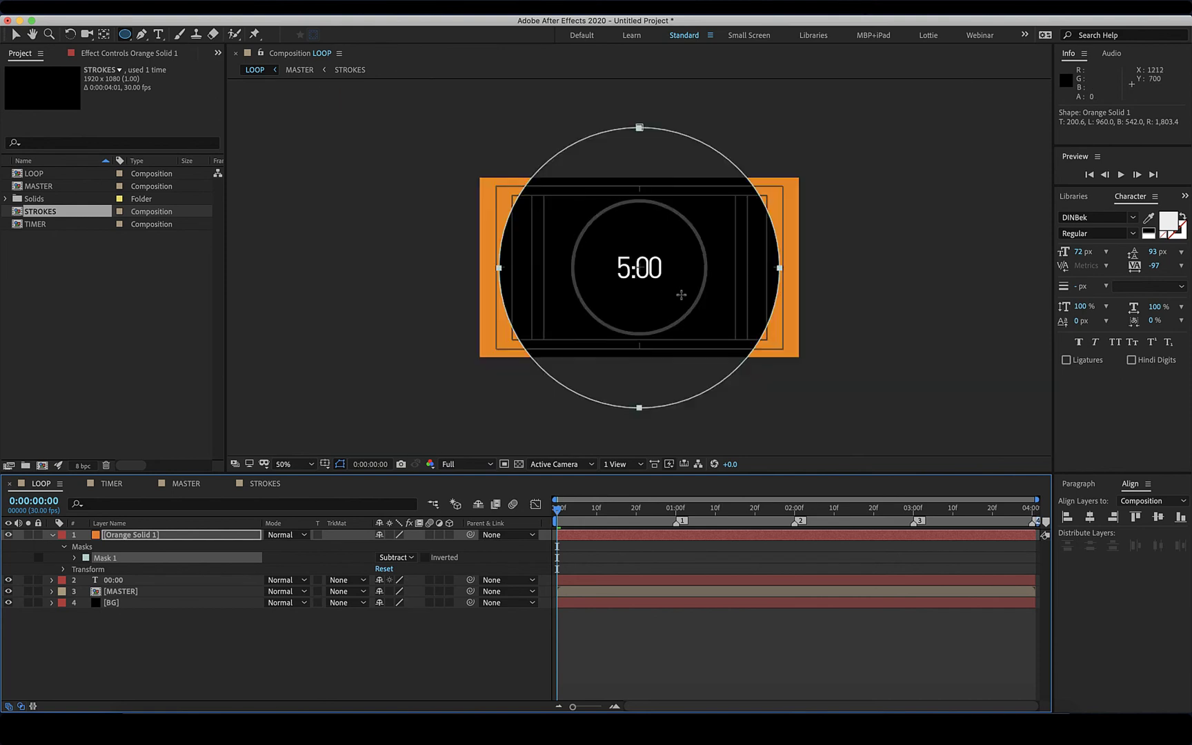
key(period)
key(period)
key(comma)
key(comma)
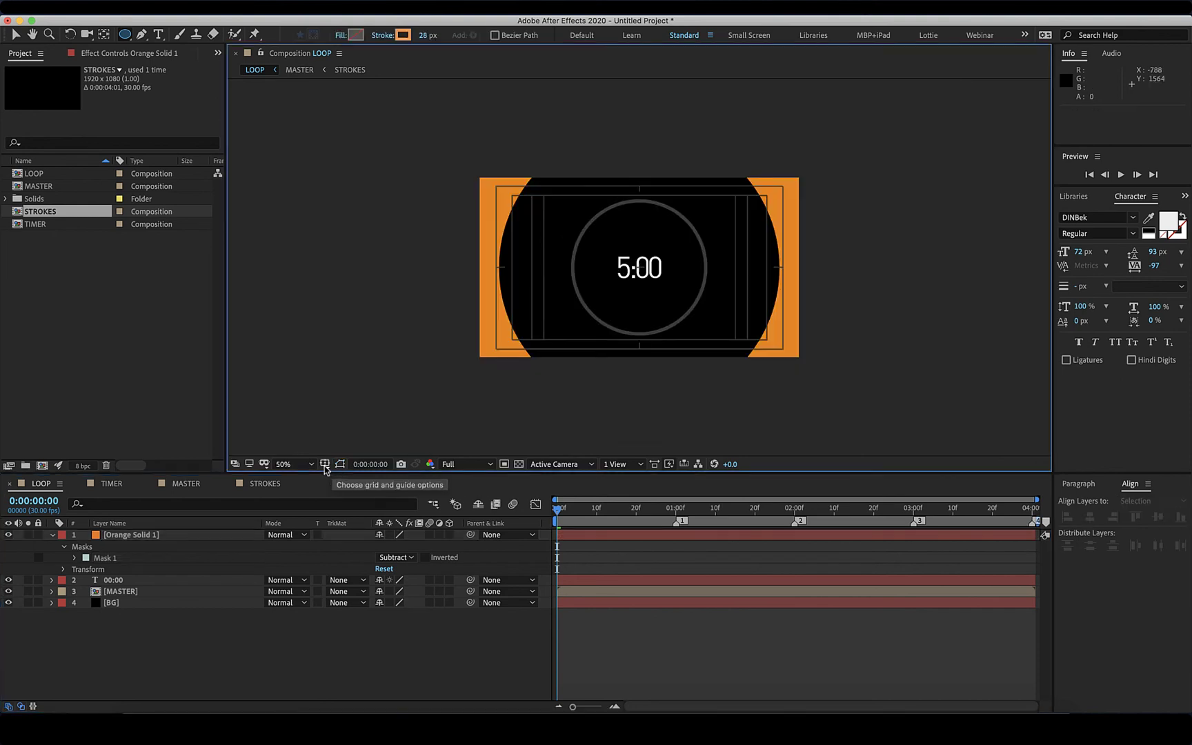
Hide the guide overlays, return the view to 100%, and preview the countdown.
click(325, 463)
key(Escape)
key(period)
key(period)
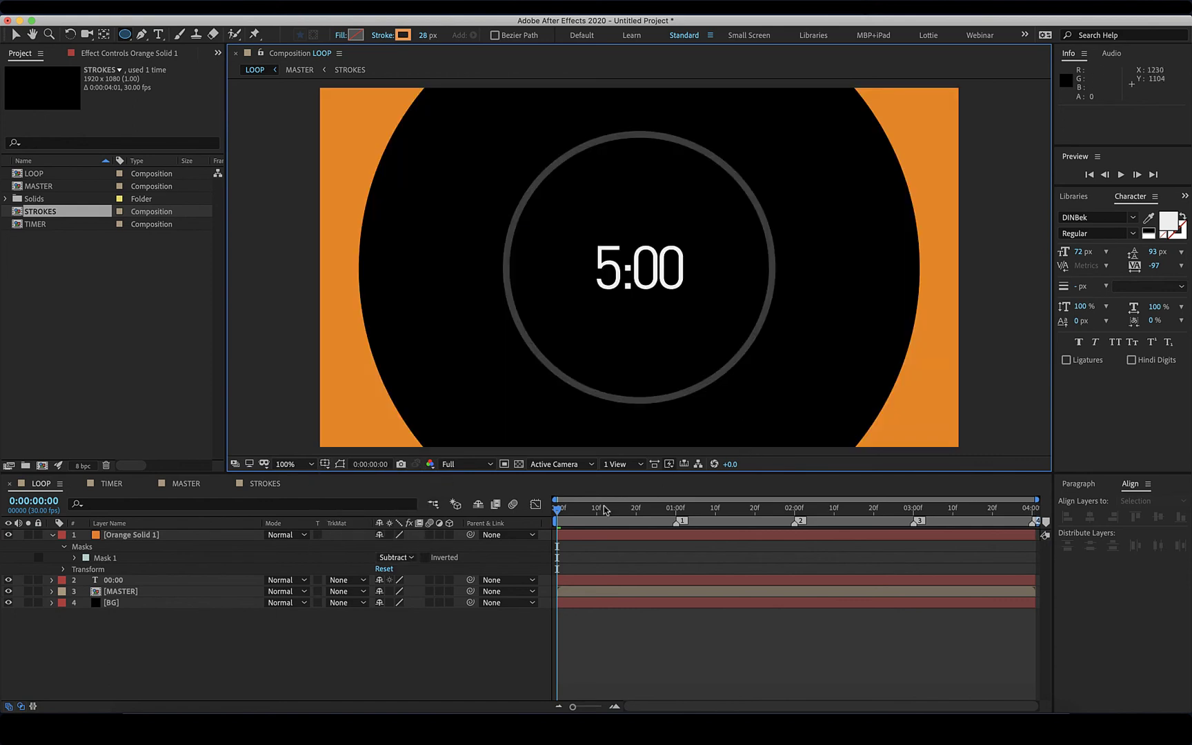
key(space)
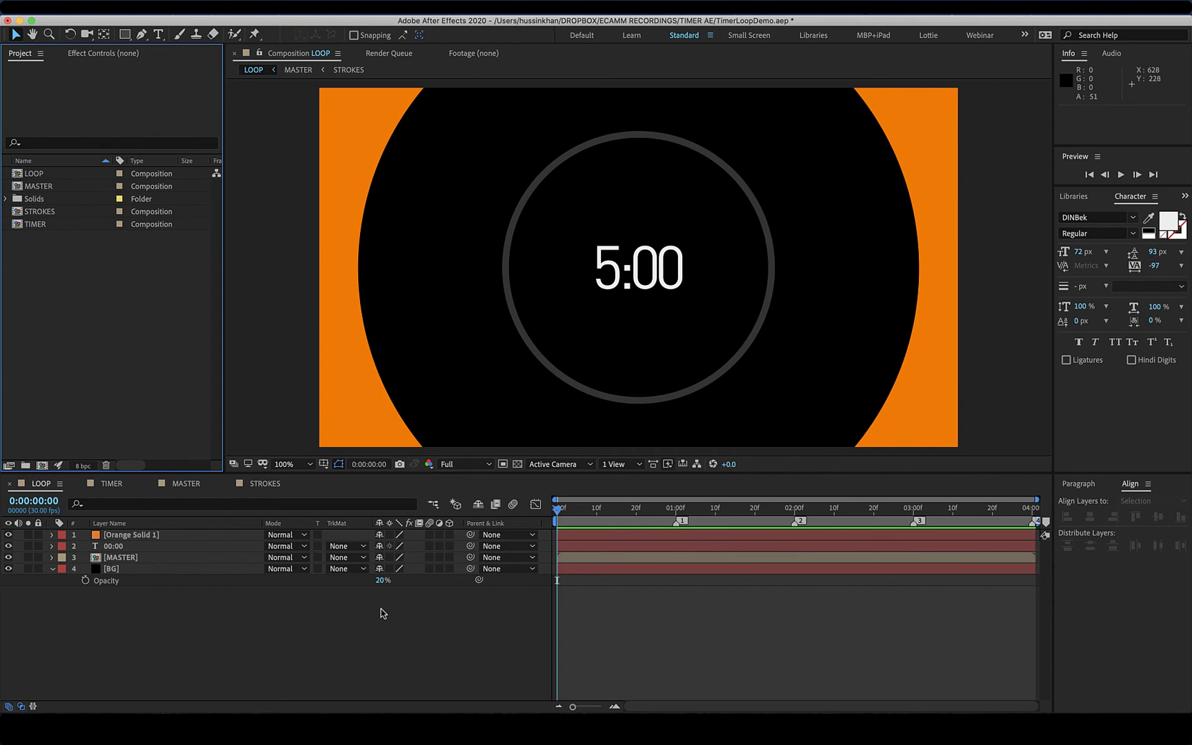
Show the transparency grid, set the BG layer's opacity to 50%, and scrub the countdown to check.
click(187, 572)
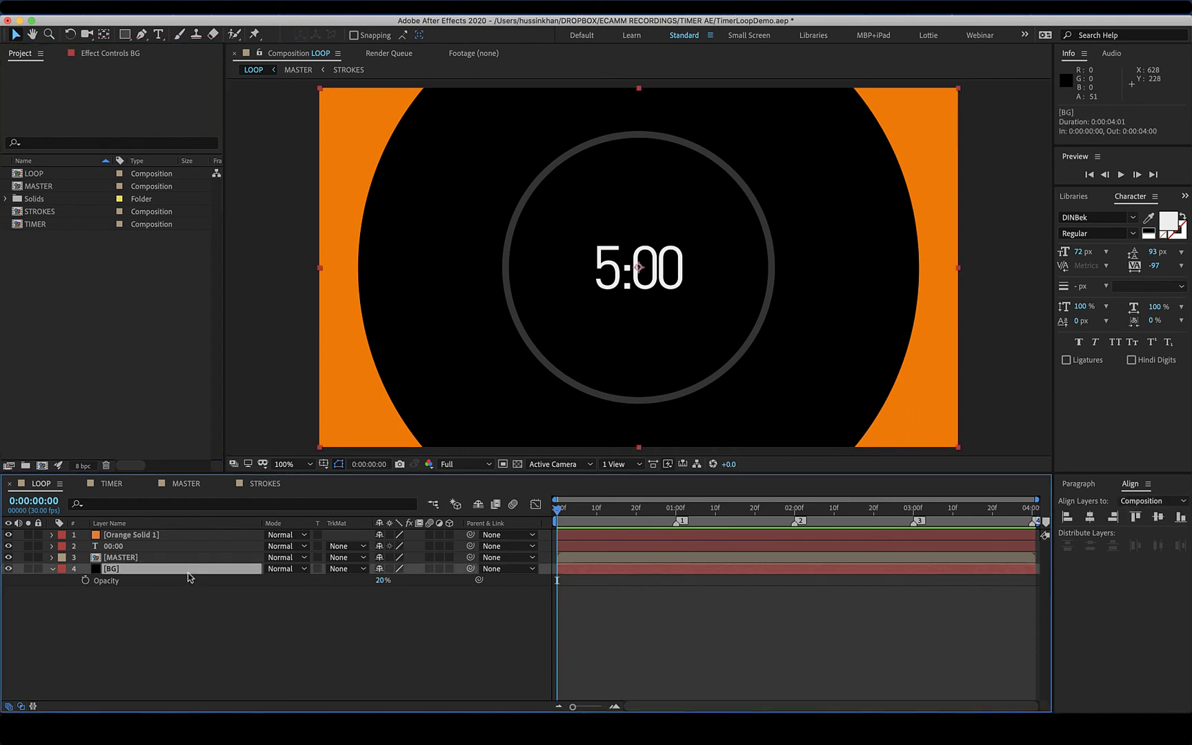
click(517, 465)
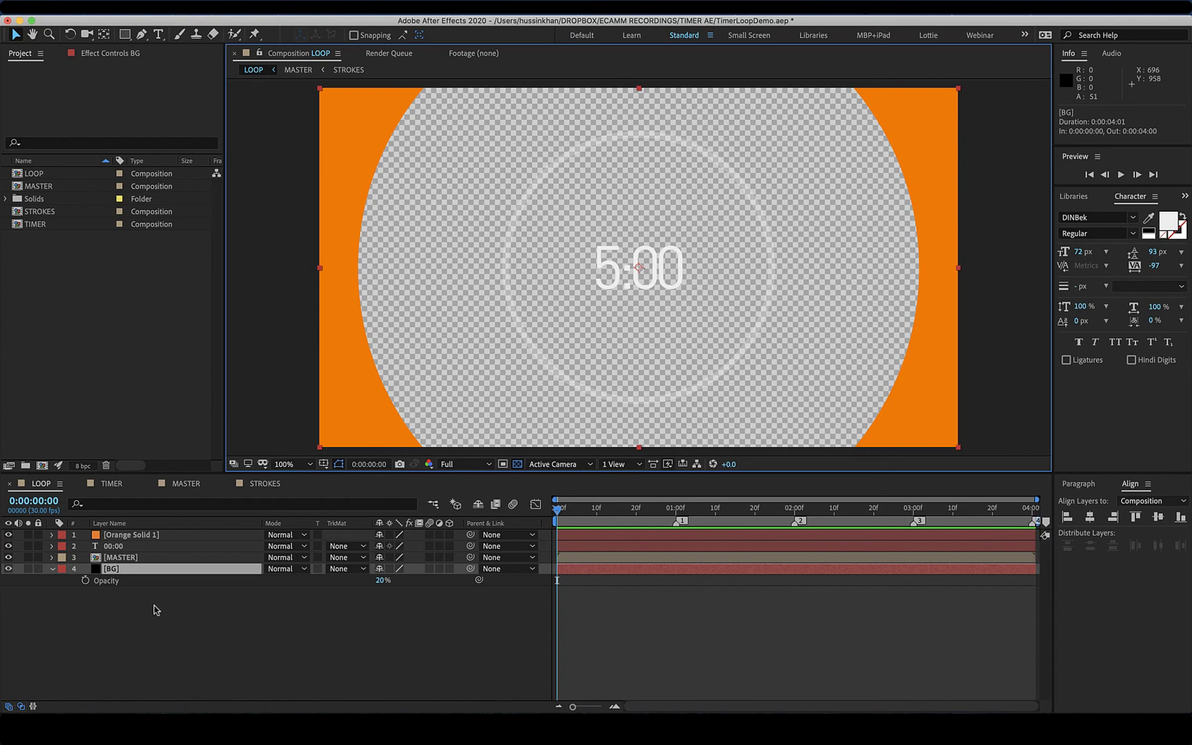
click(382, 580)
text(50)
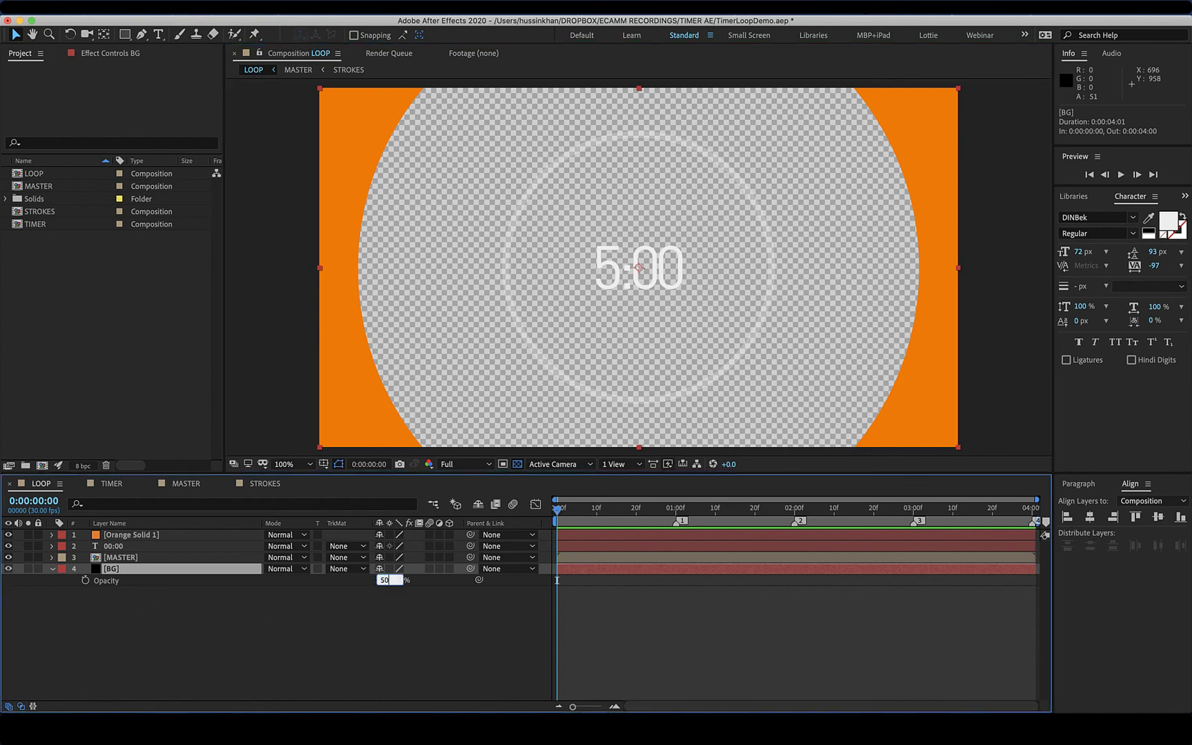
key(Return)
mouse_move(559, 517)
mouse_down()
mouse_move(896, 525)
mouse_move(556, 534)
mouse_up()
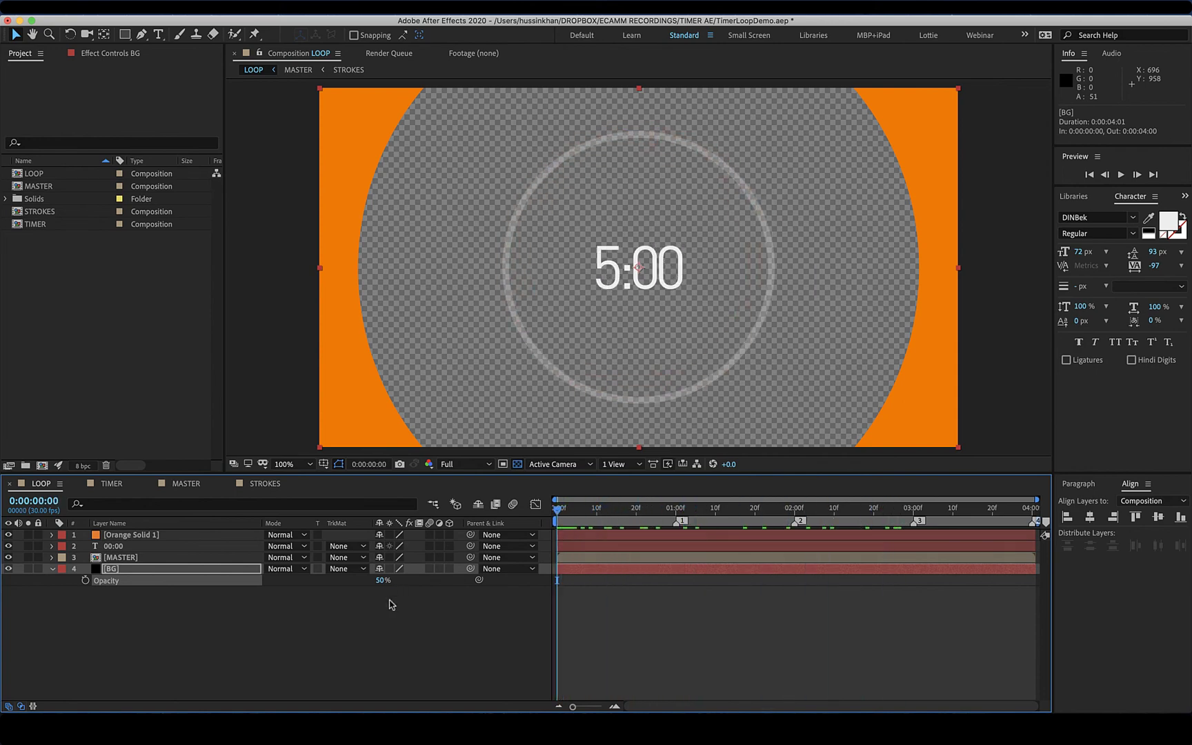
Add LOOP to the Render Queue with a QuickTime output module using the Apple ProRes 4444 codec.
click(190, 7)
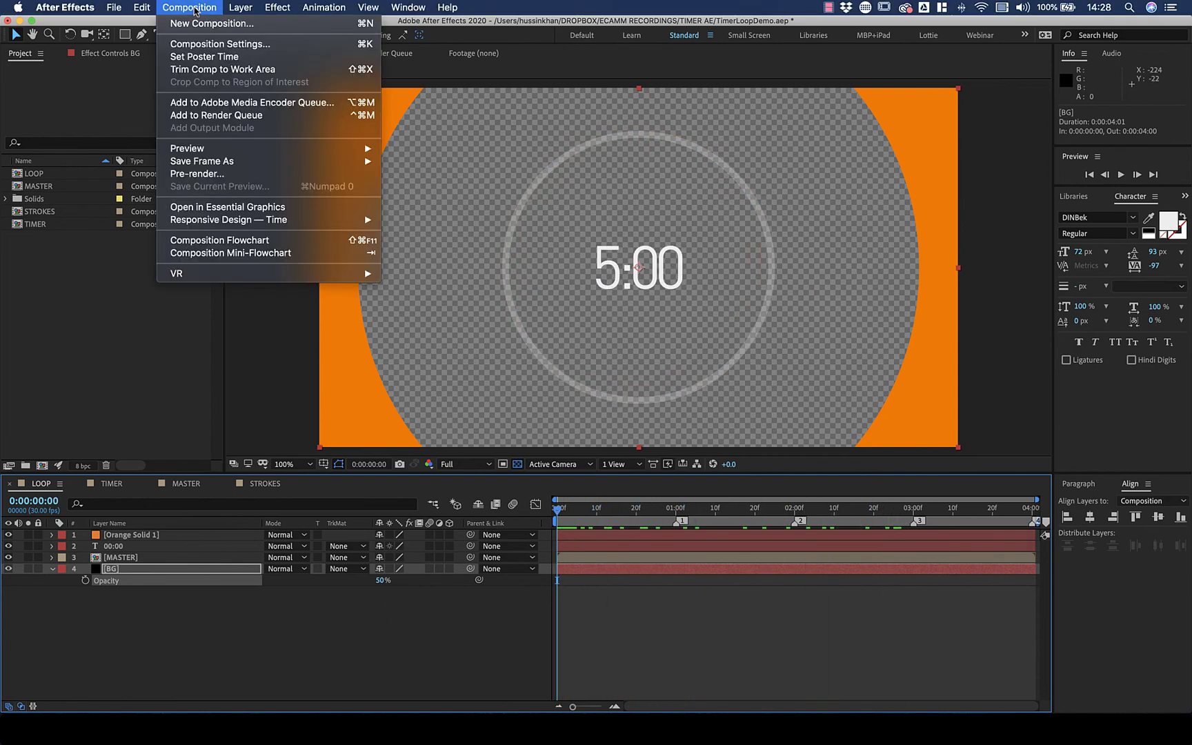
click(203, 117)
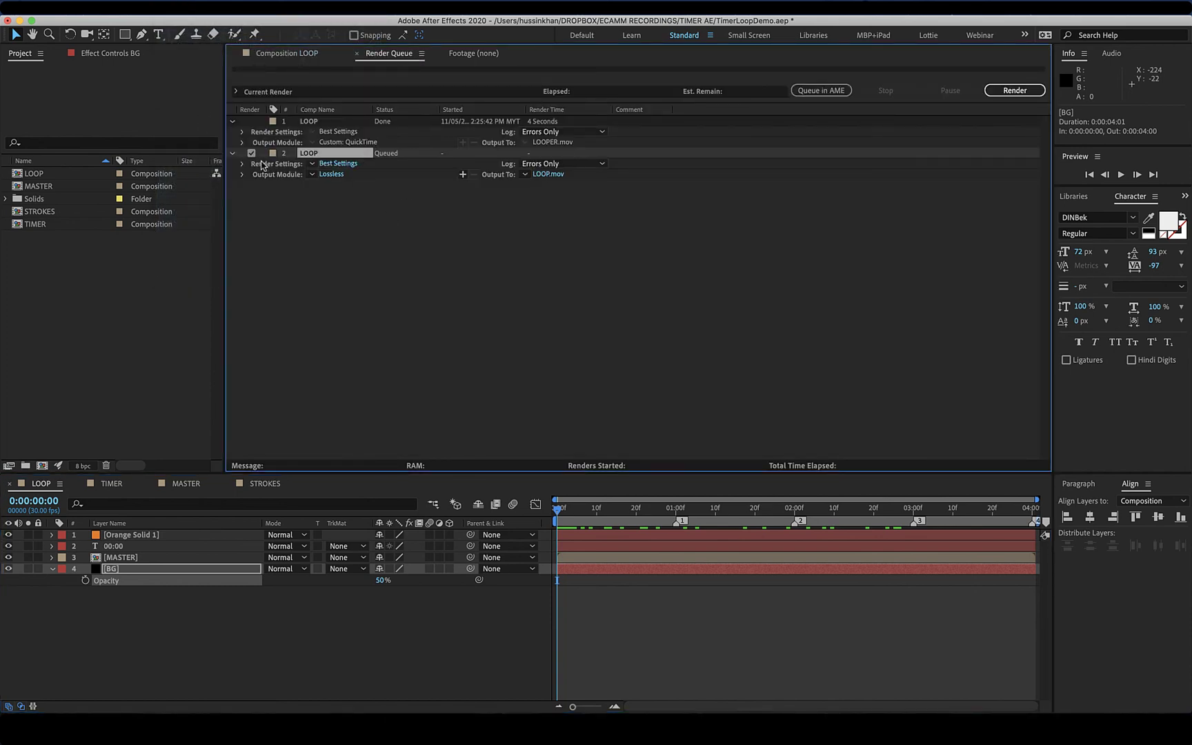
click(332, 175)
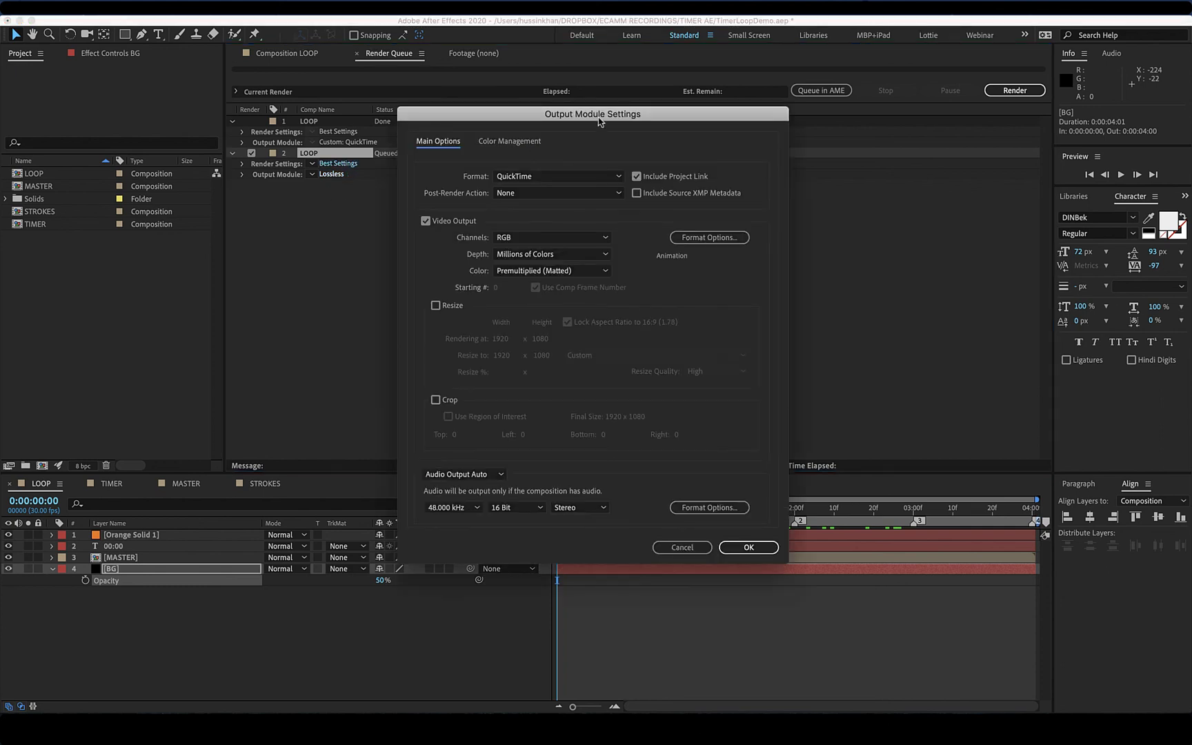
drag(611, 117, 608, 132)
click(561, 192)
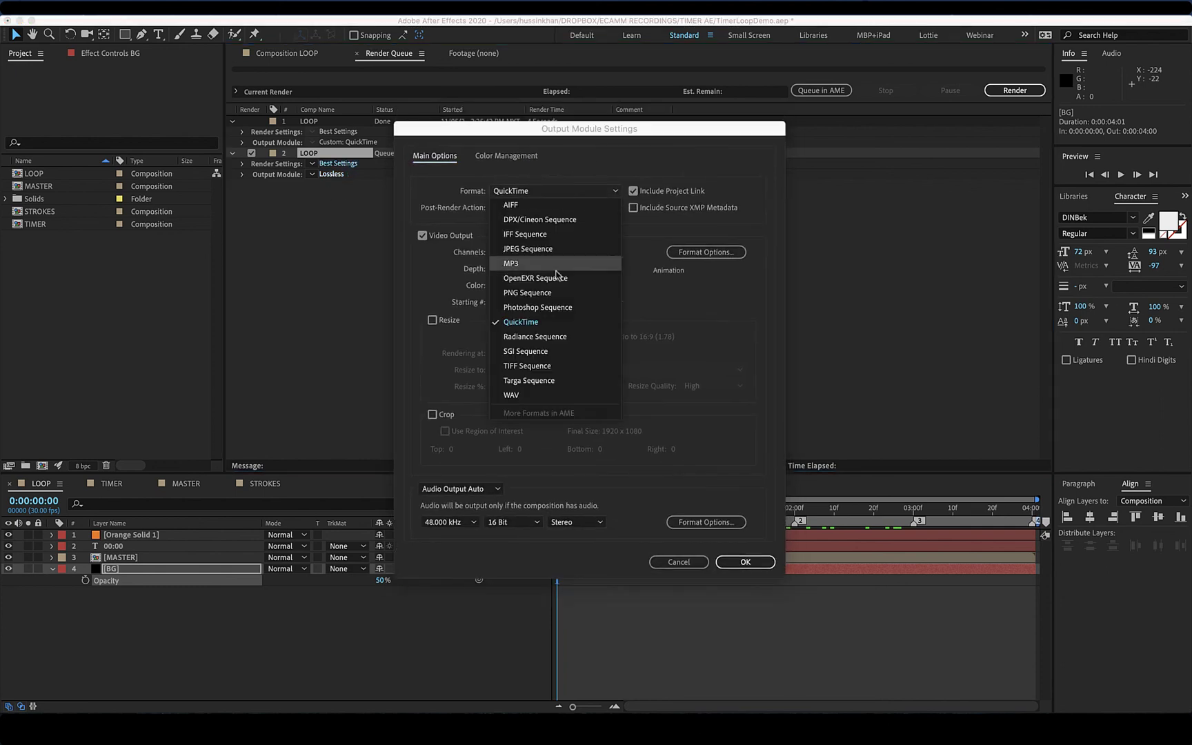
click(543, 322)
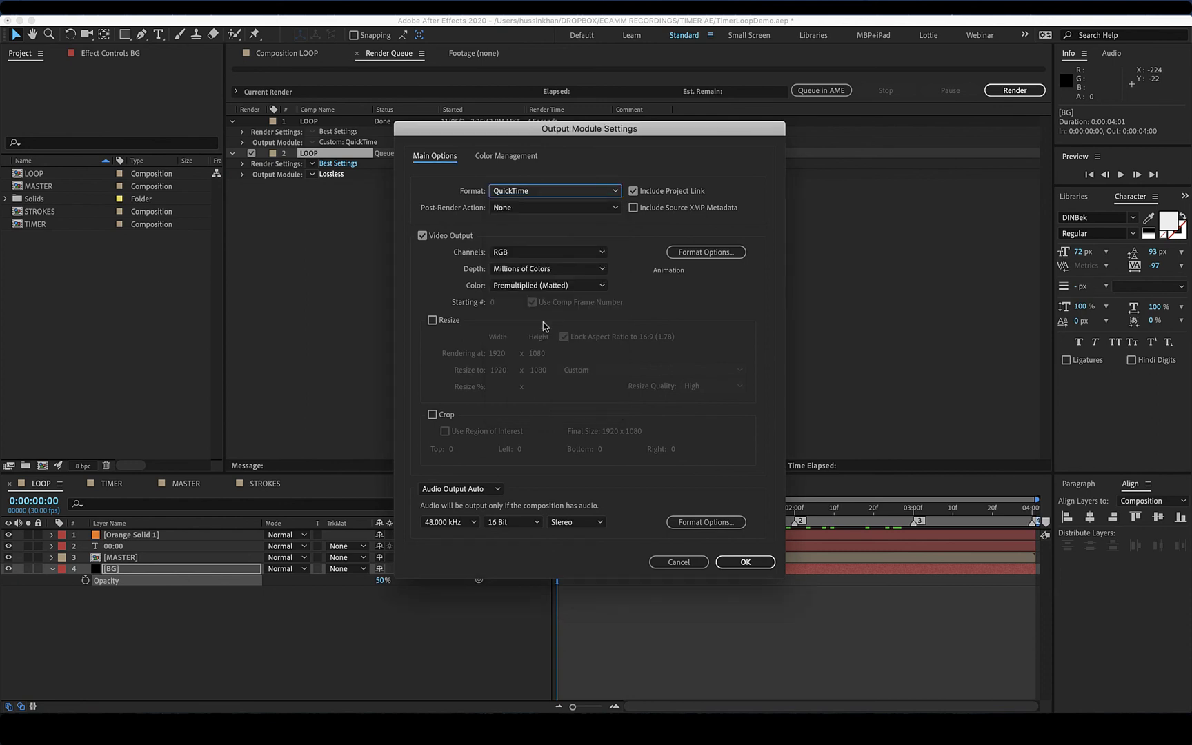
click(703, 255)
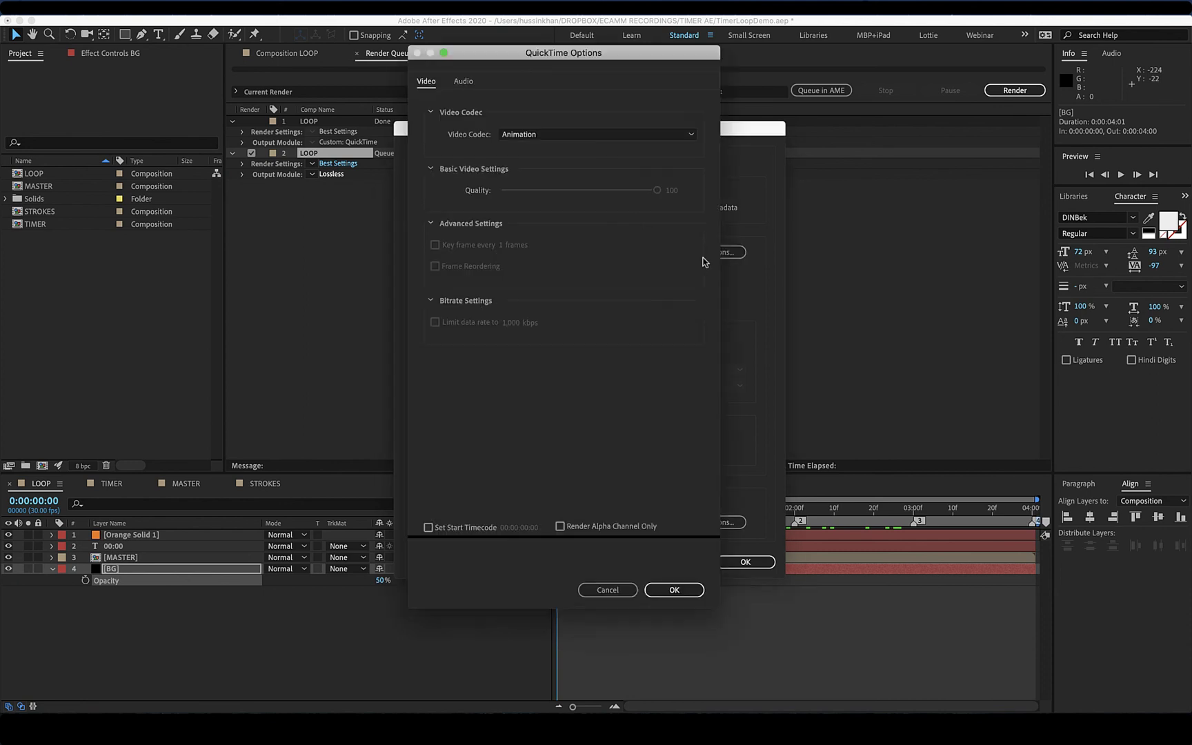
click(580, 135)
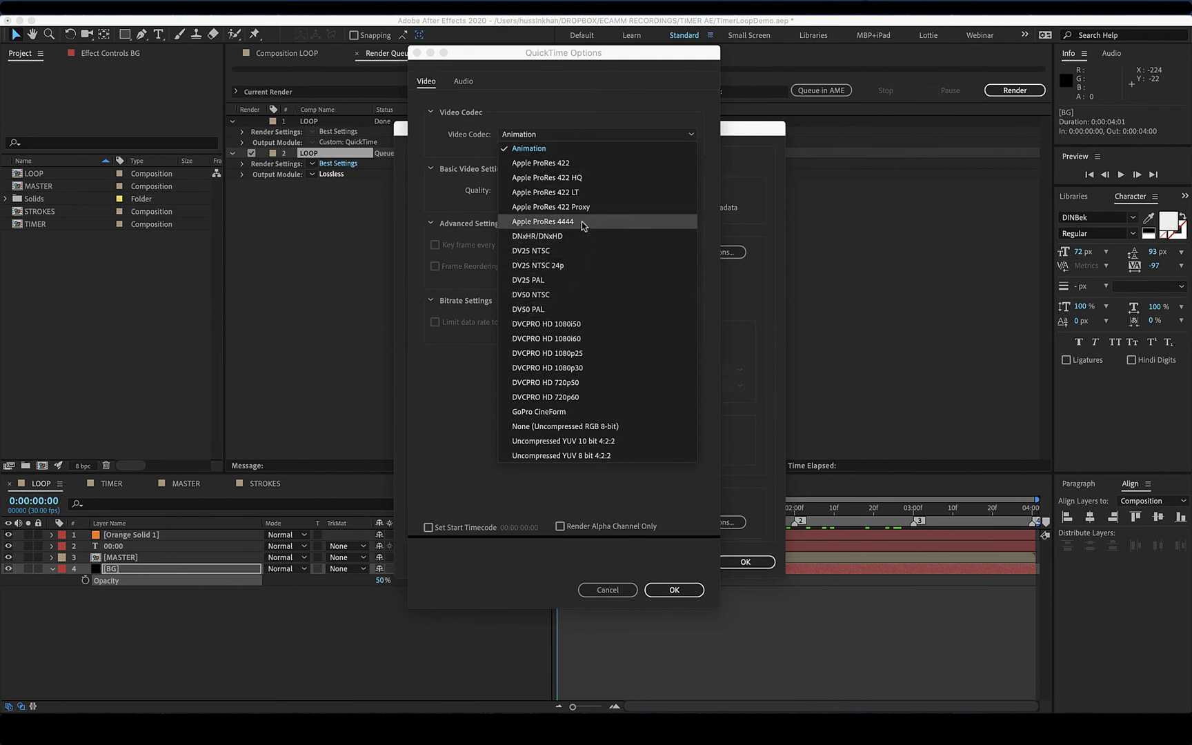
click(600, 223)
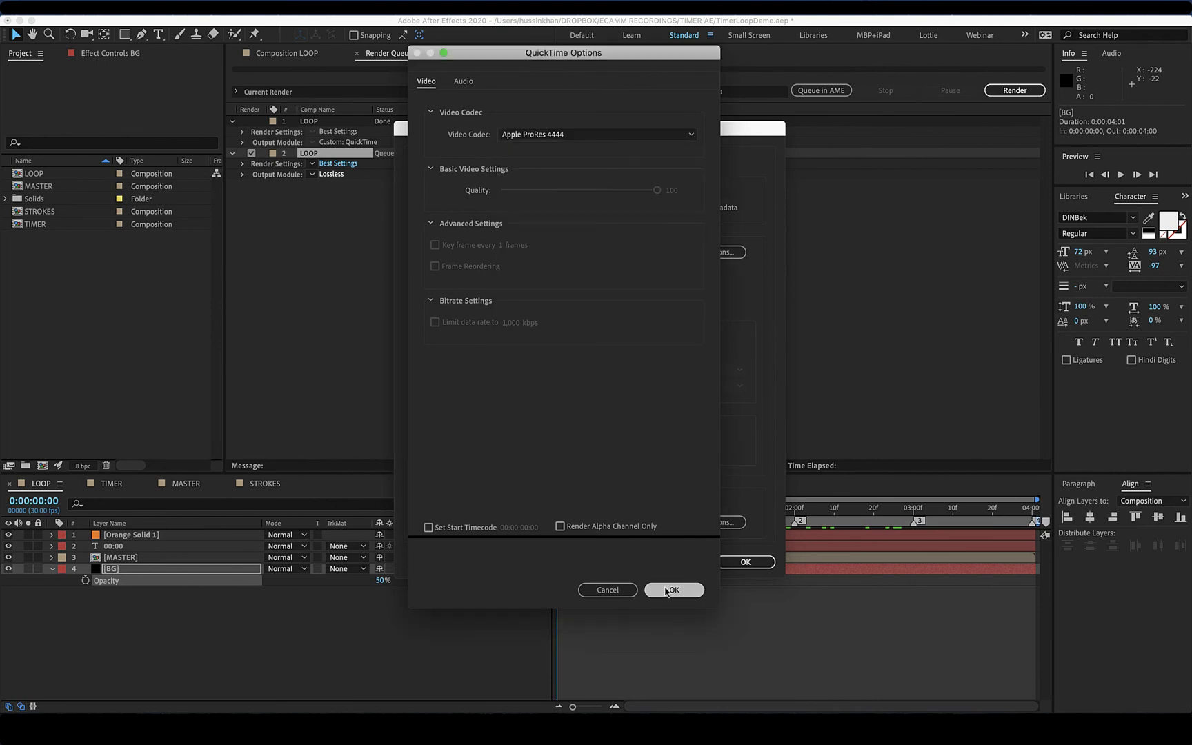
click(667, 590)
click(744, 562)
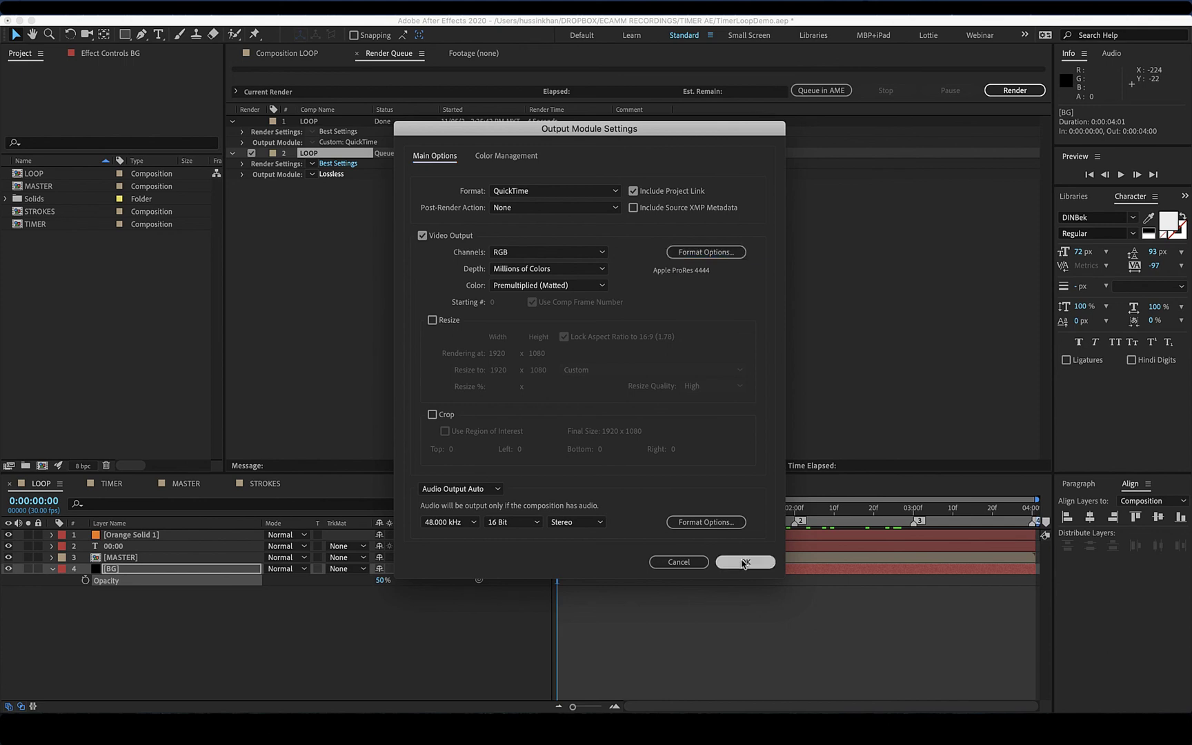
Set the output file to LOOPER.mov, replacing the existing file, and start the render.
click(547, 174)
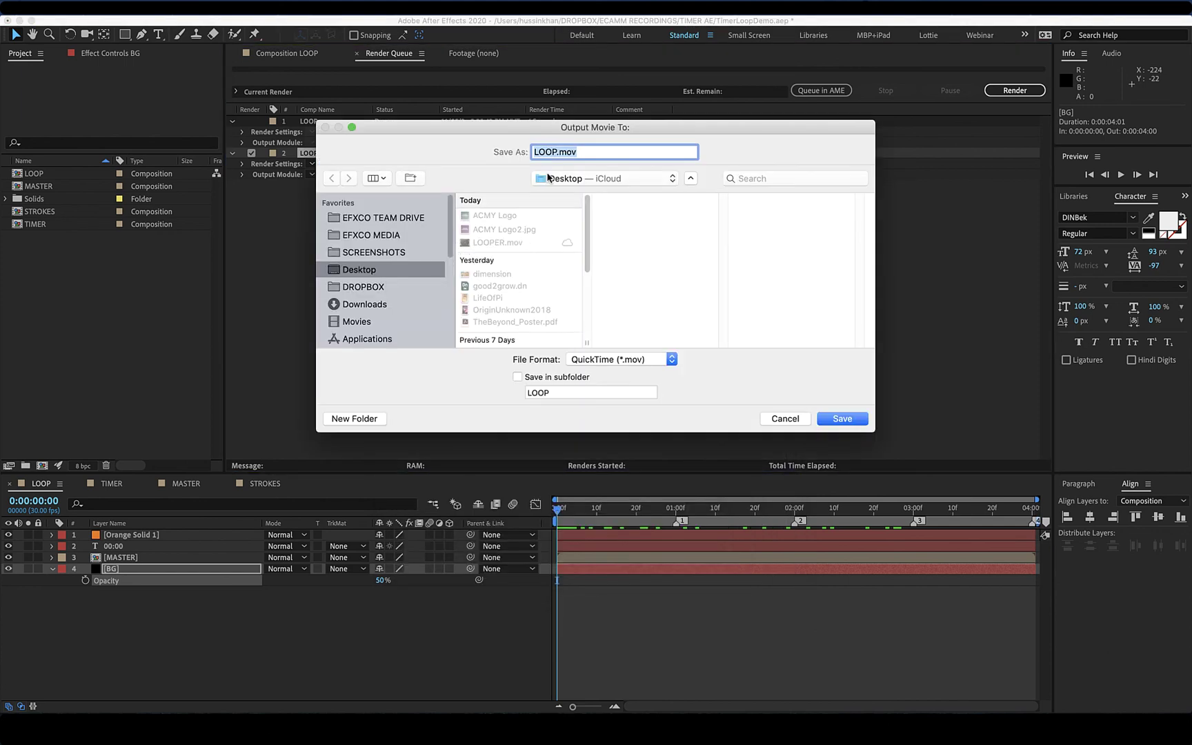
click(556, 152)
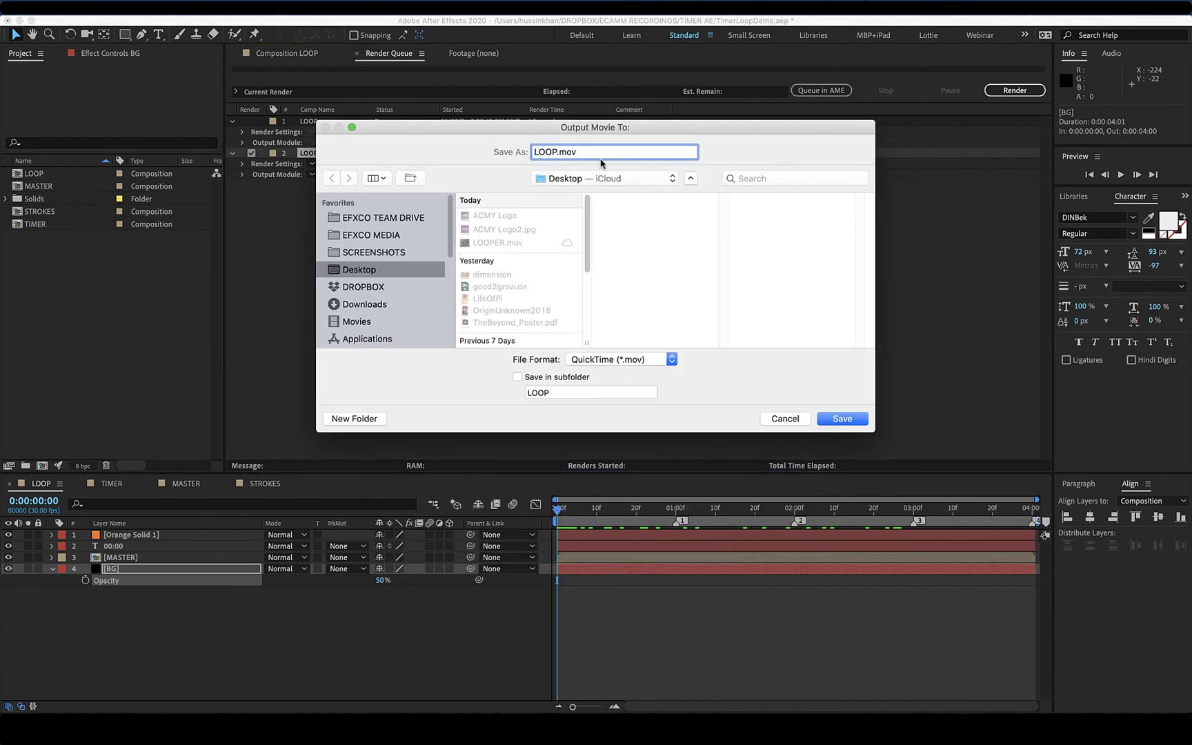
text(ER)
click(850, 424)
click(695, 213)
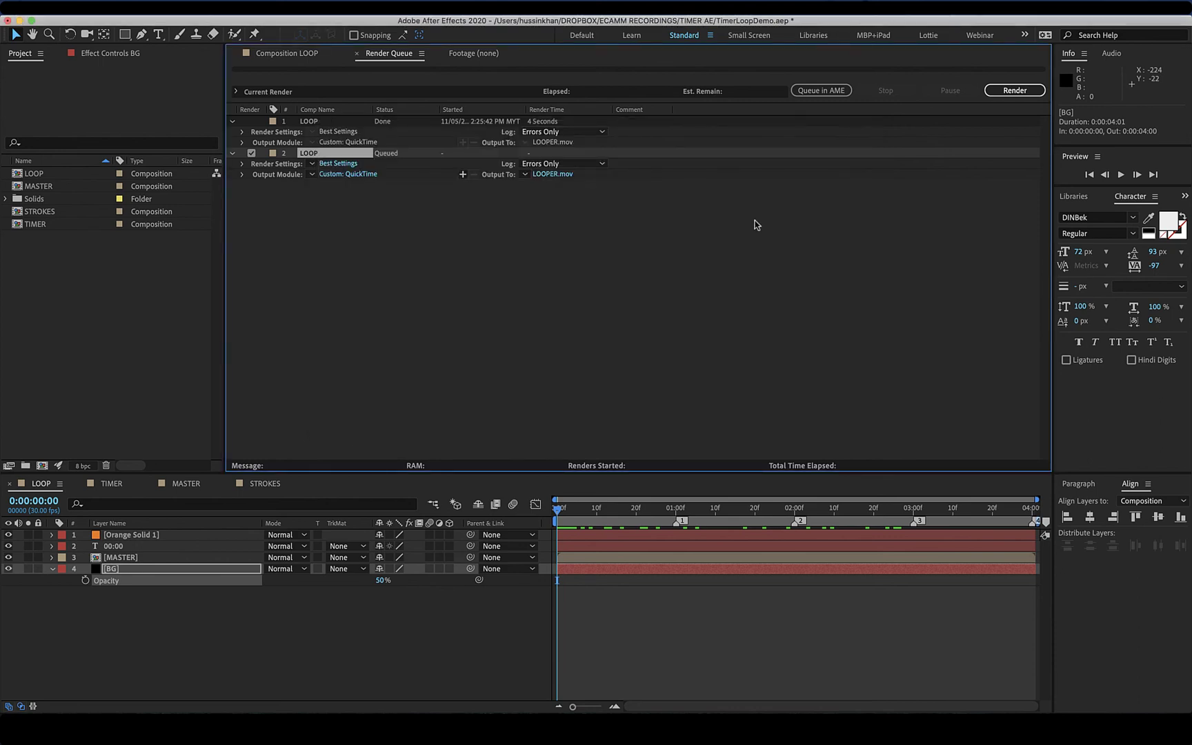
click(1008, 91)
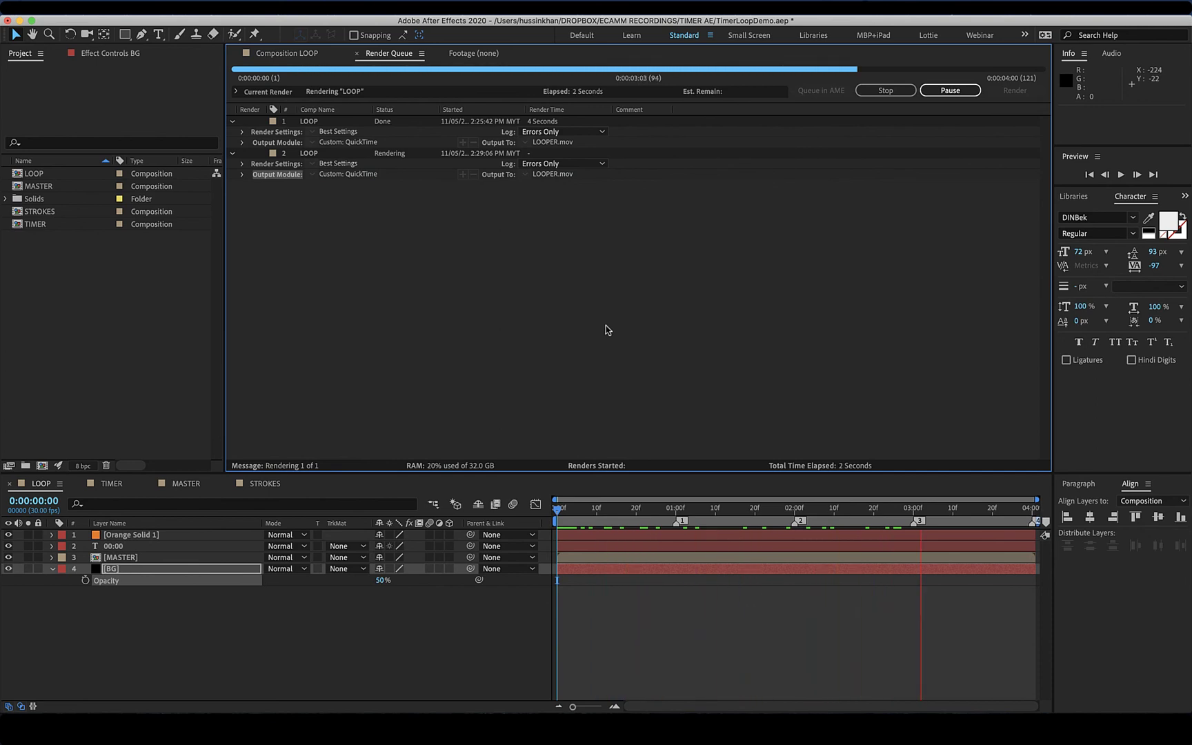
Import LOOPER.mov into the project, open it in its footage viewer, and play it back.
double_click(144, 304)
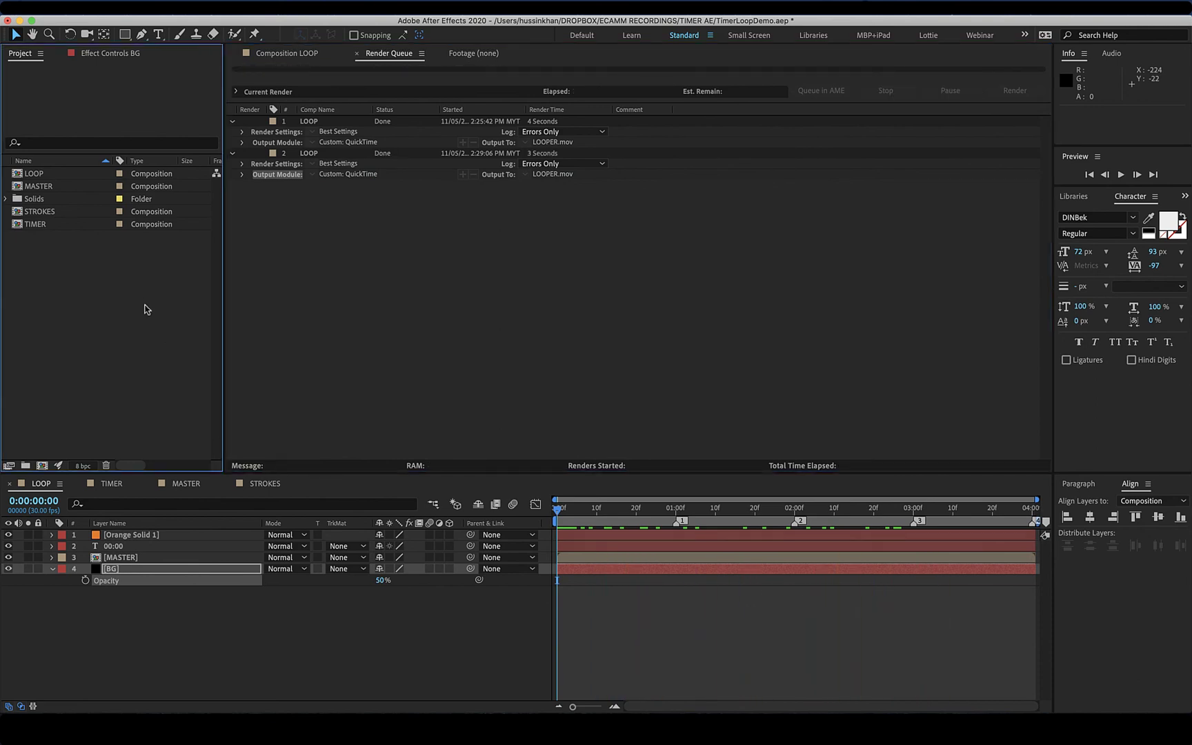
click(338, 151)
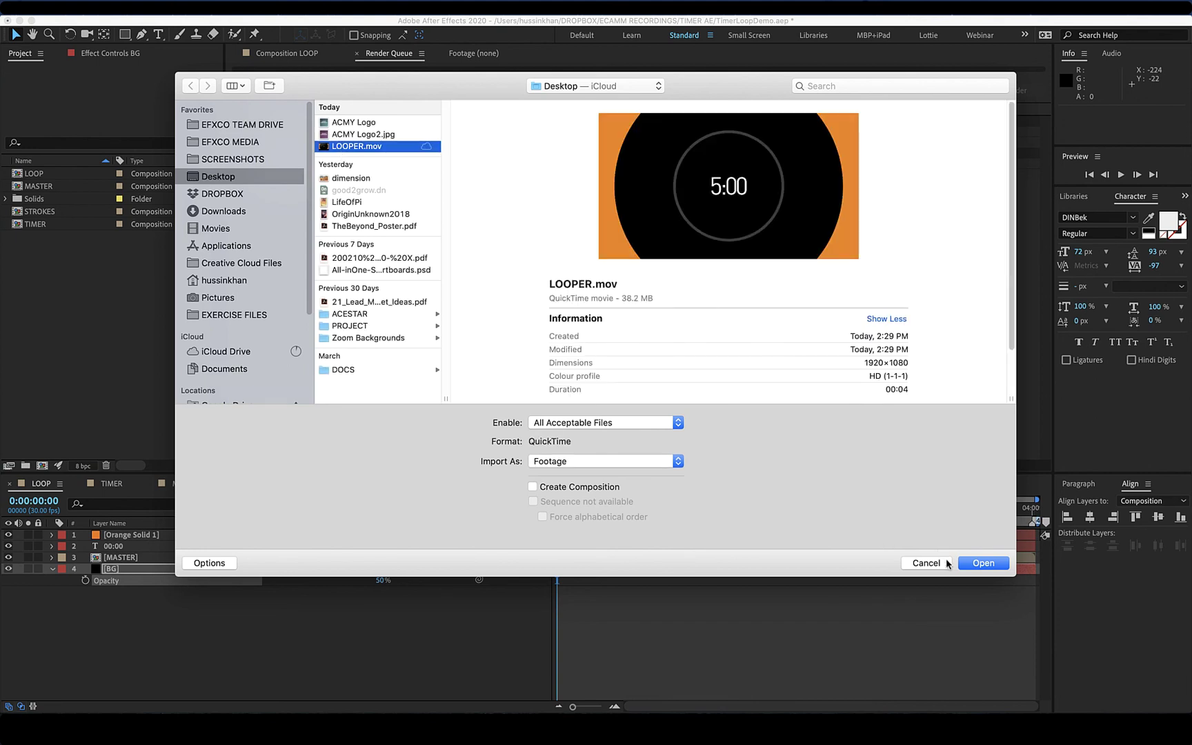
click(974, 563)
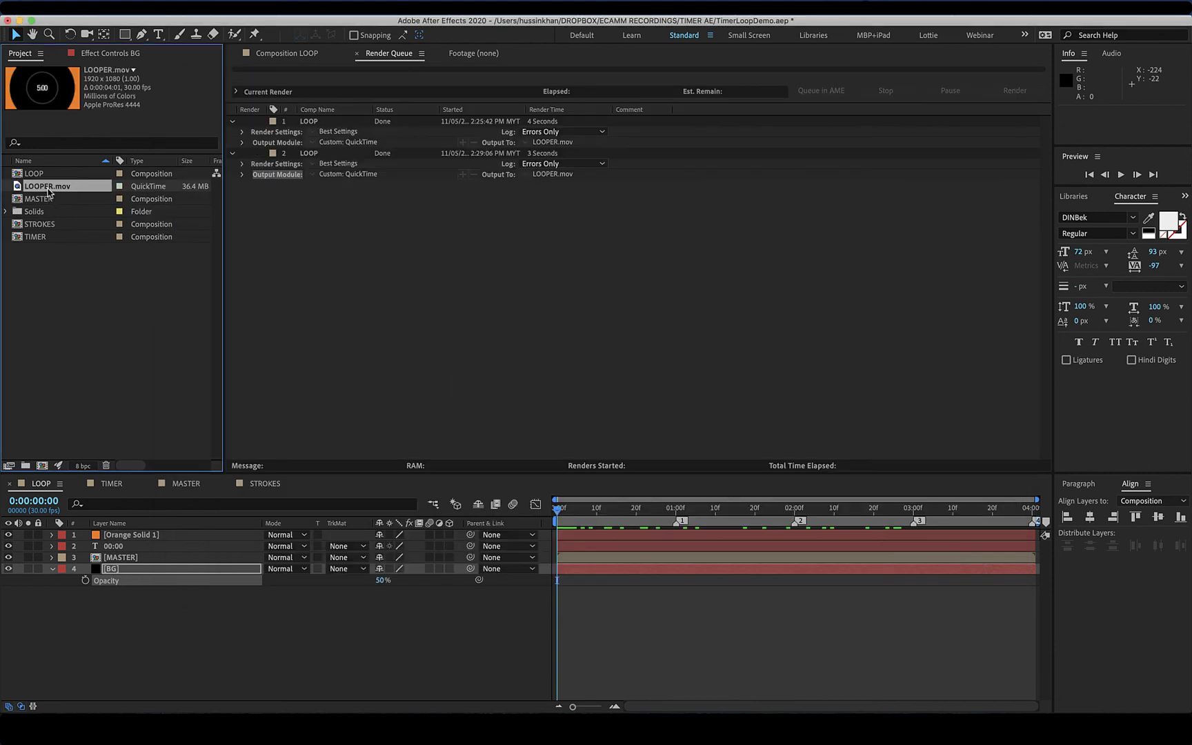
double_click(48, 187)
key(space)
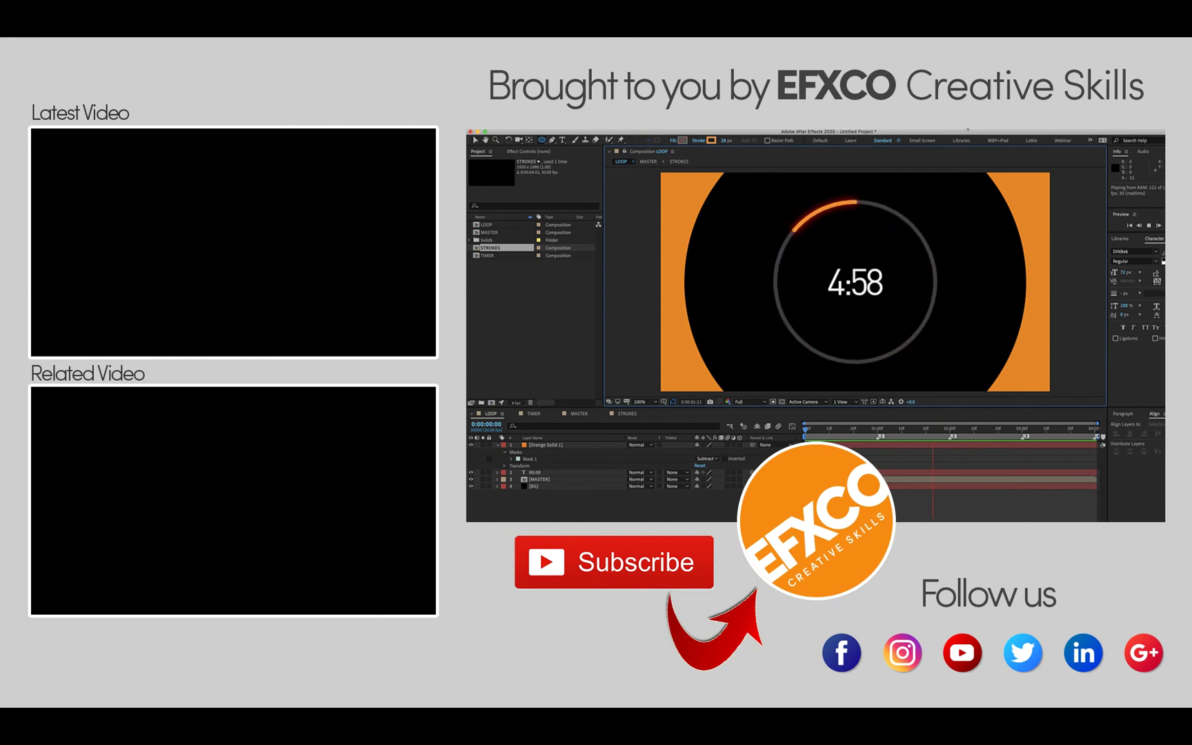
click(979, 129)
click(979, 134)
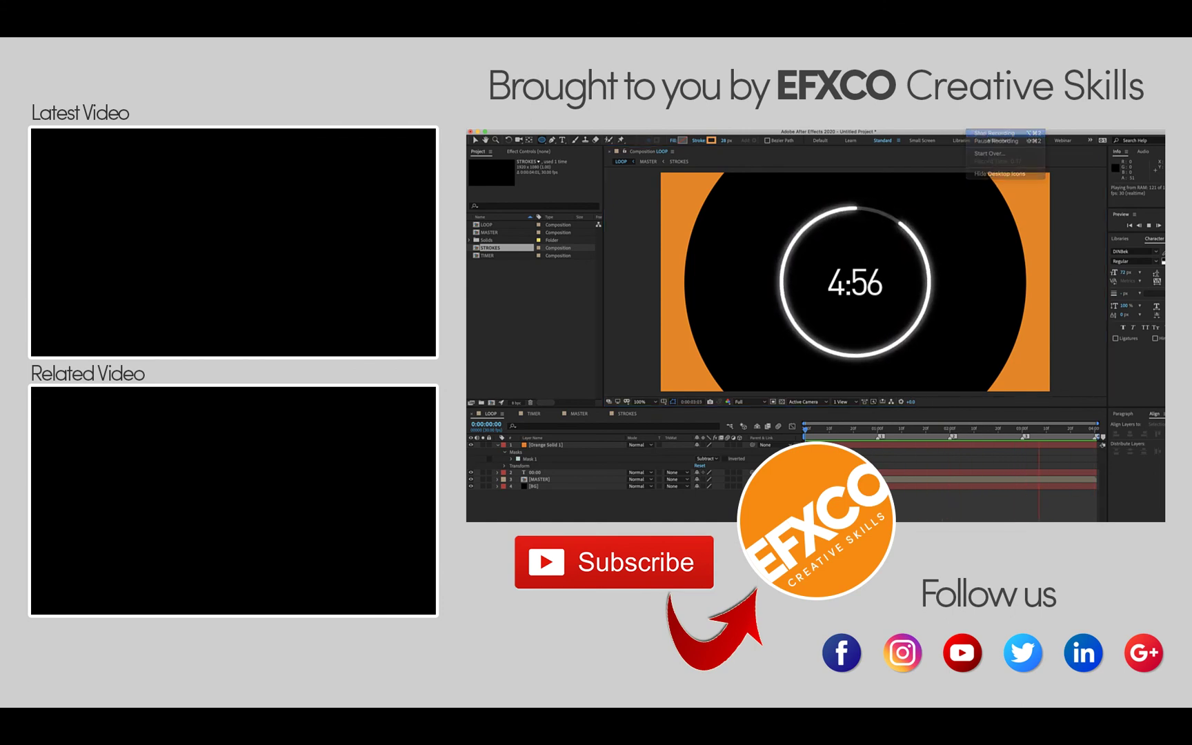